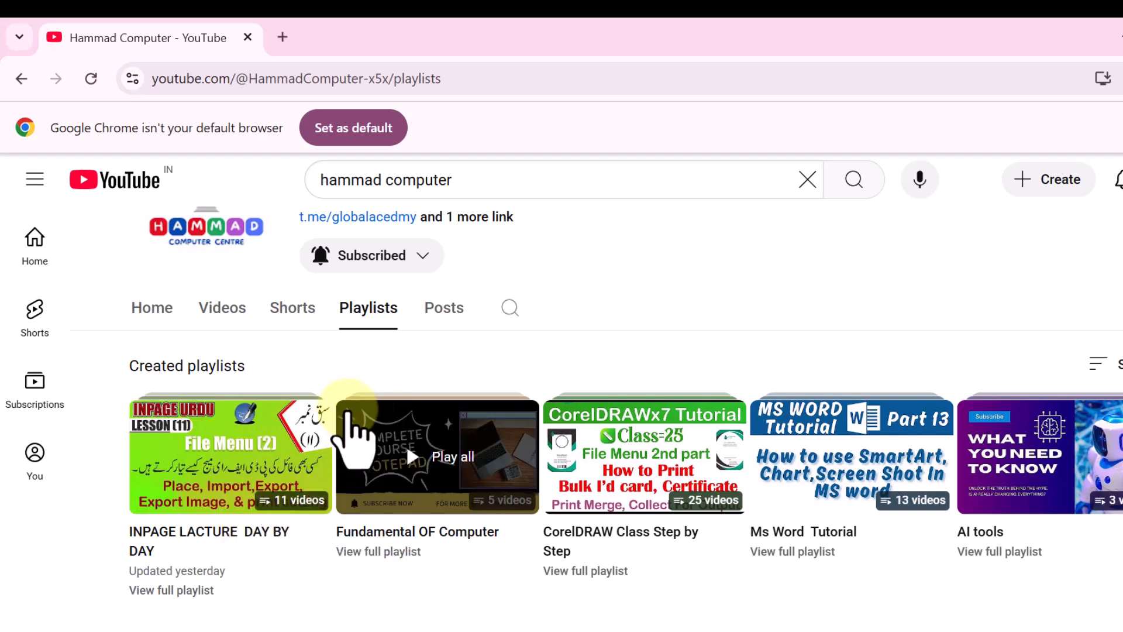
scroll(265, 474, "up", 5)
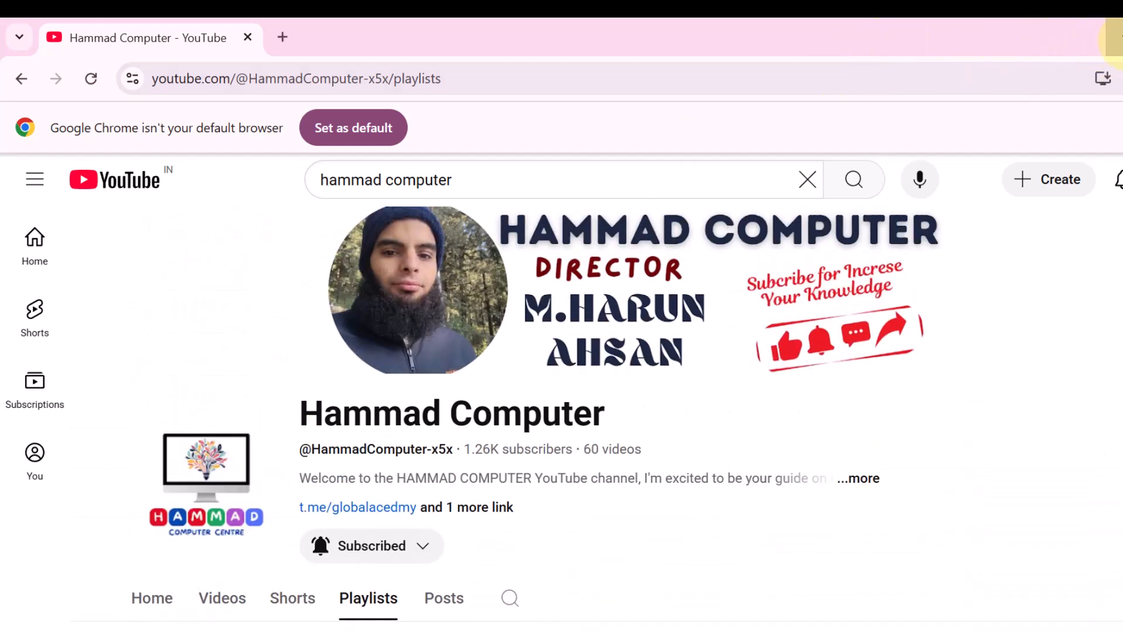
left_click(1121, 36)
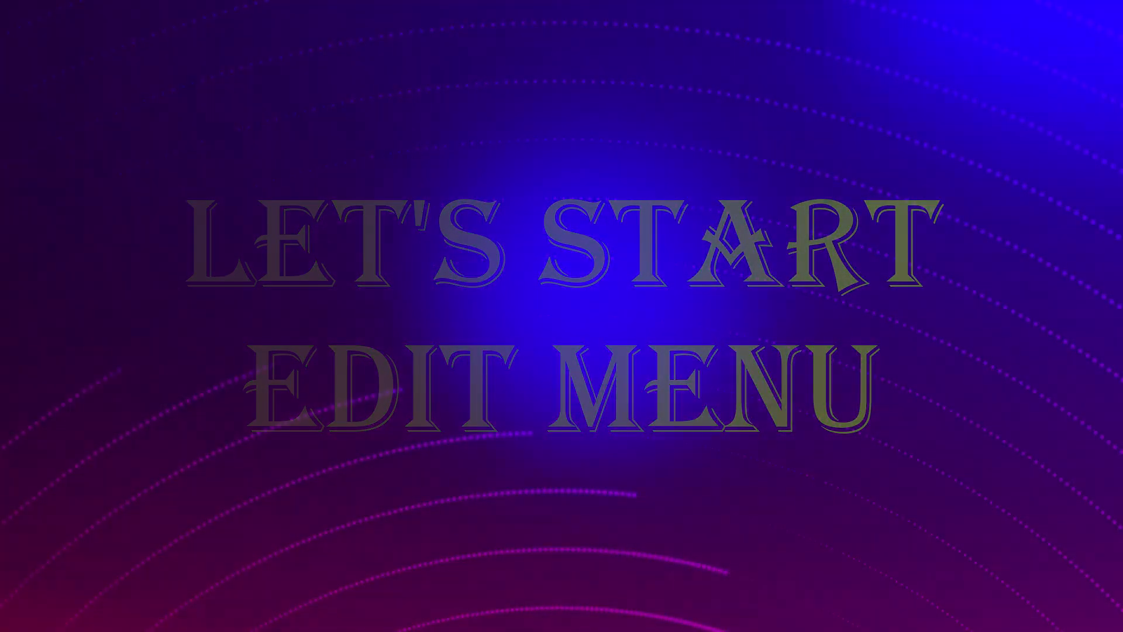
left_click(123, 87)
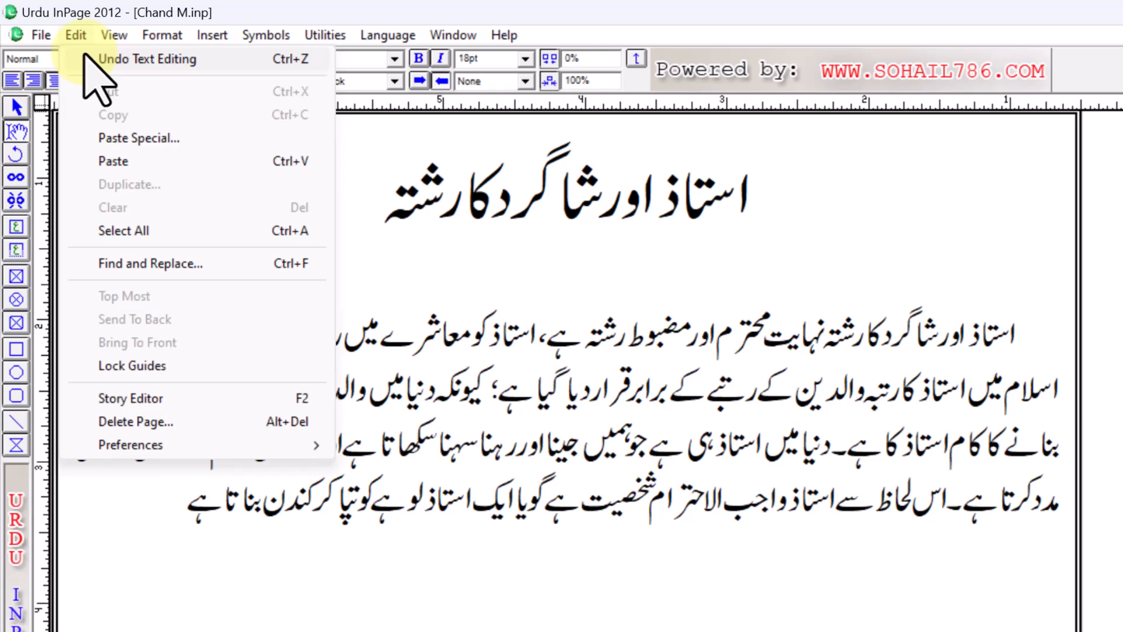
left_click(594, 287)
Replace the large title line with the letter ا and undo that text edit.
left_click(762, 193)
left_click_drag(762, 193, 406, 182)
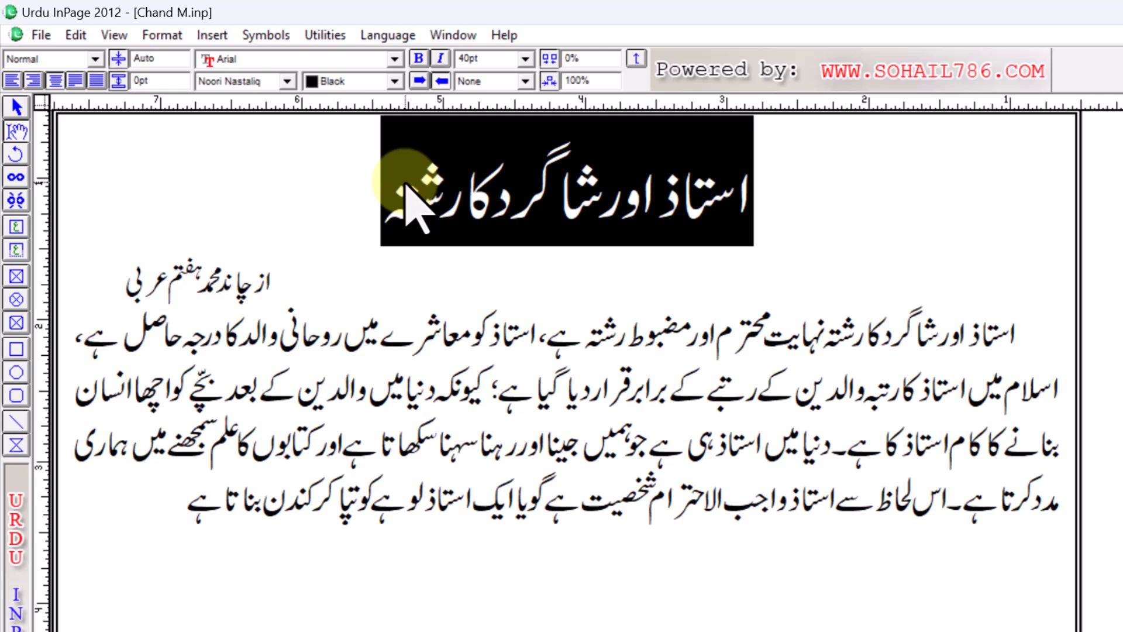
type("ا")
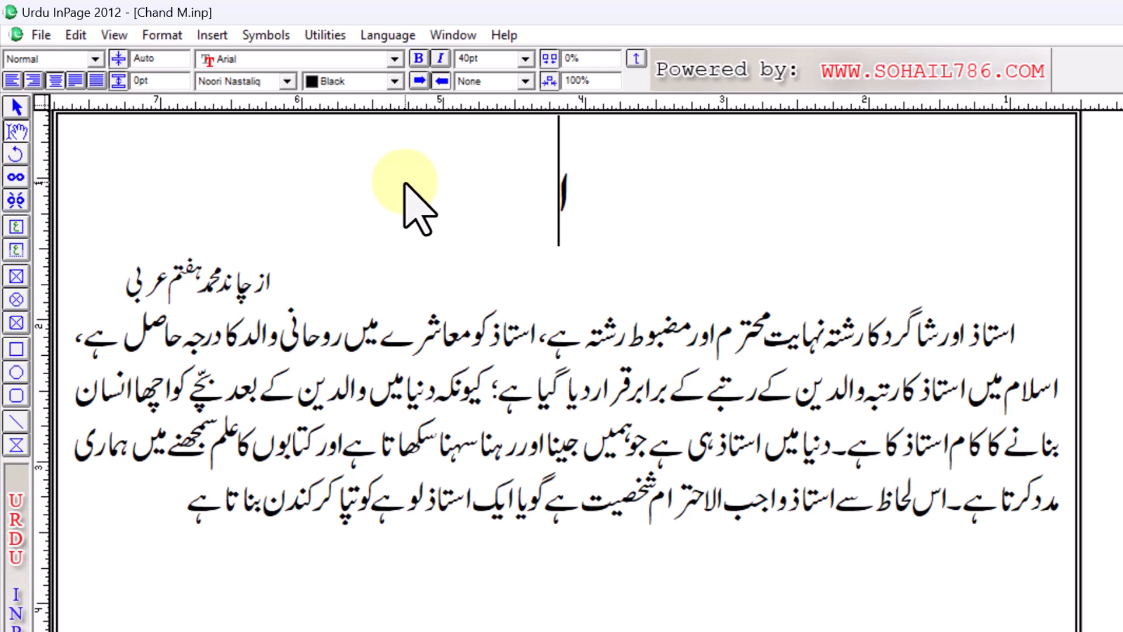
key("ctrl+z")
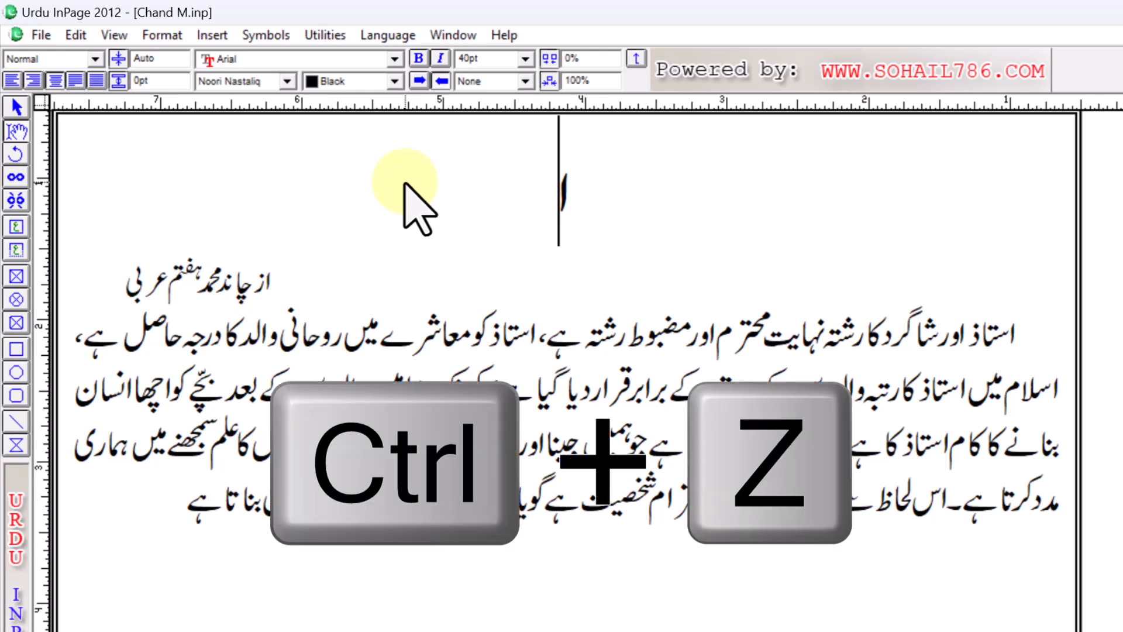
left_click(80, 38)
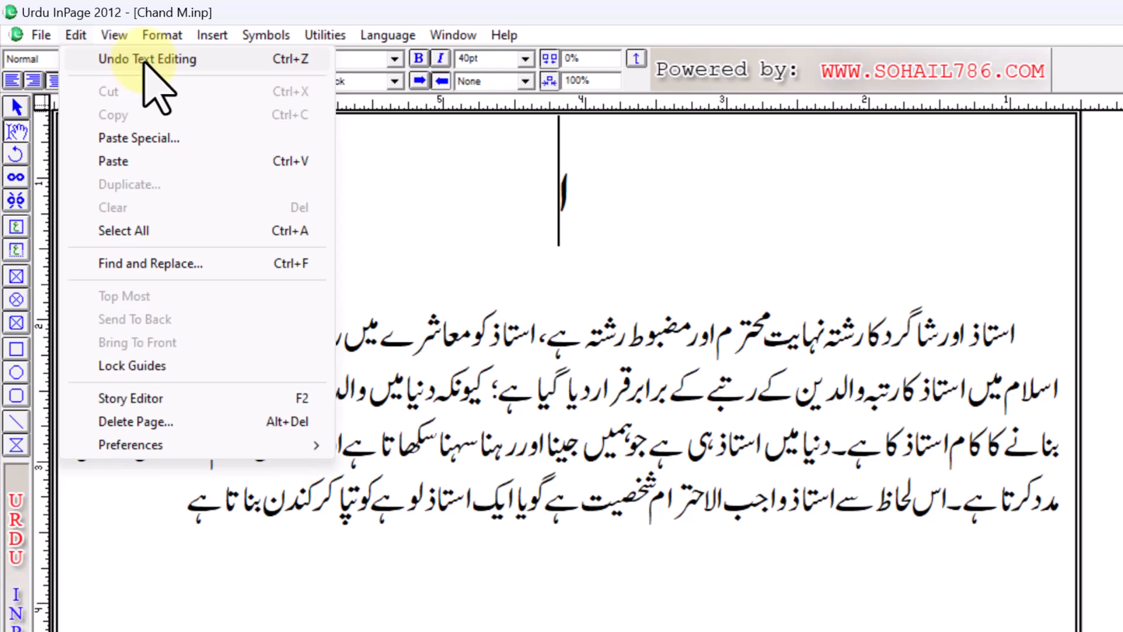
left_click(147, 59)
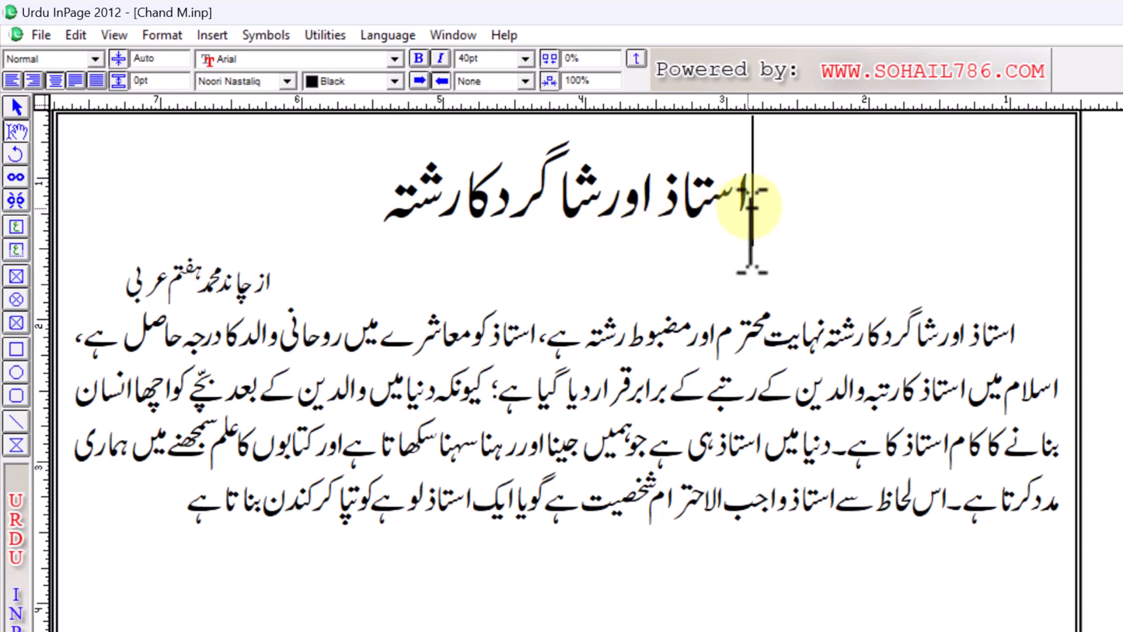
Clear the byline text beneath the title.
left_click_drag(273, 281, 127, 280)
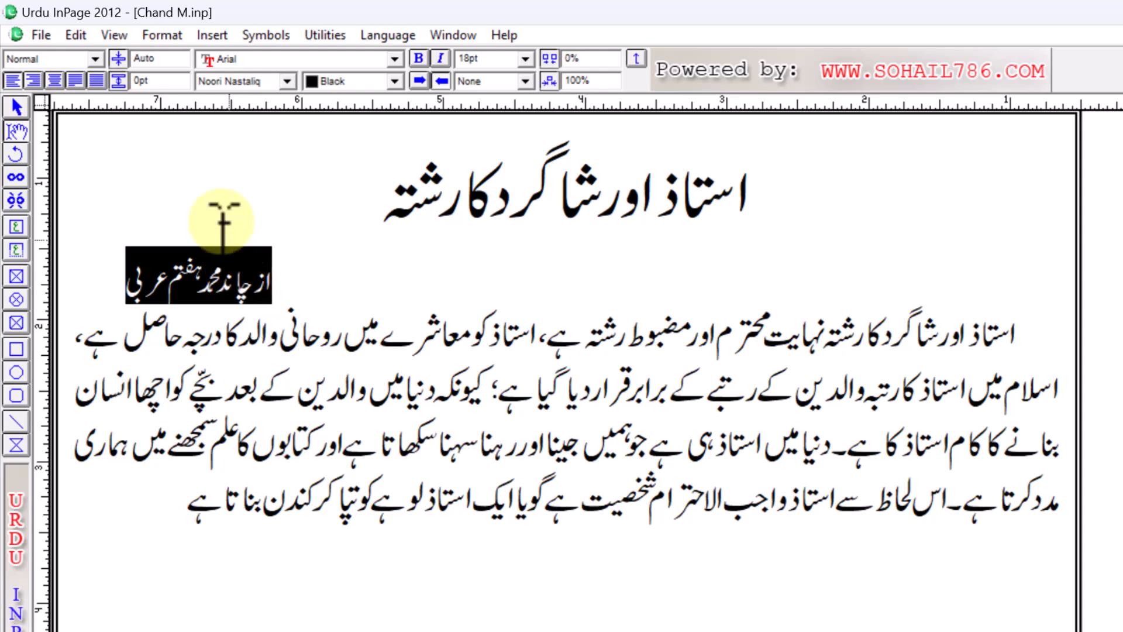
left_click(76, 35)
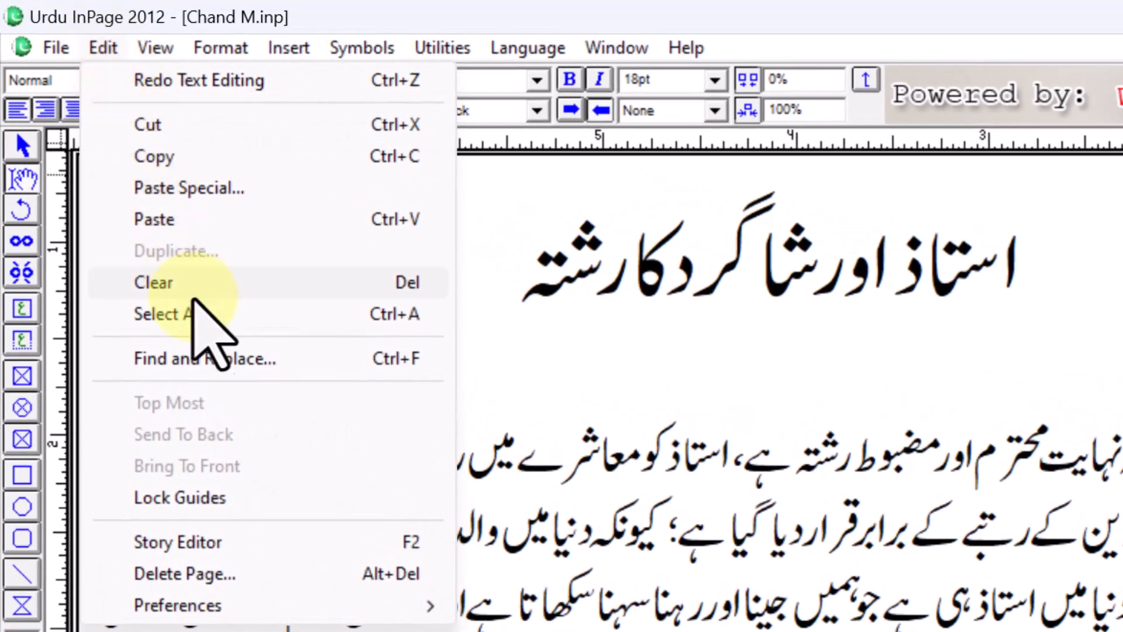
left_click(270, 283)
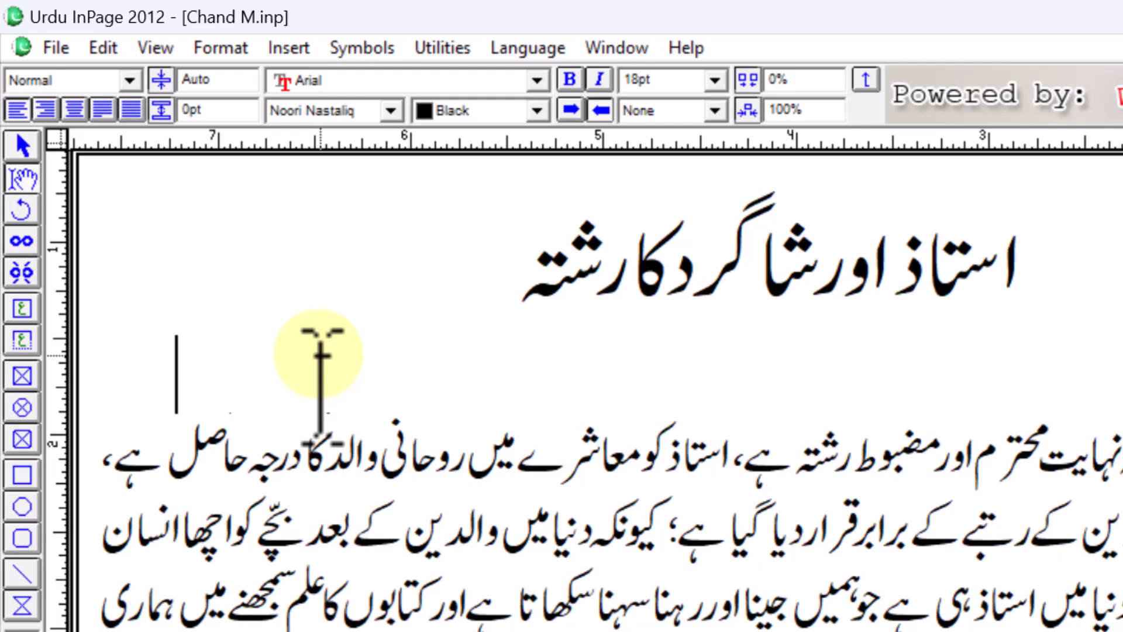
Enter the letter ب on the empty line beneath the title and undo that entry.
type("ب")
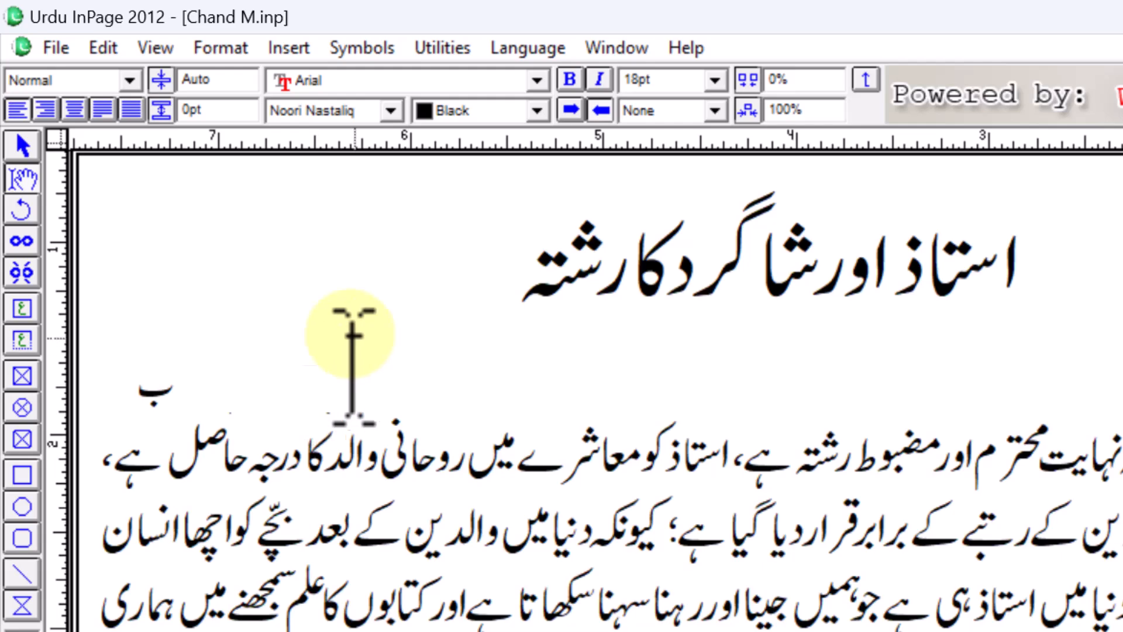
left_click(103, 48)
mouse_move(139, 55)
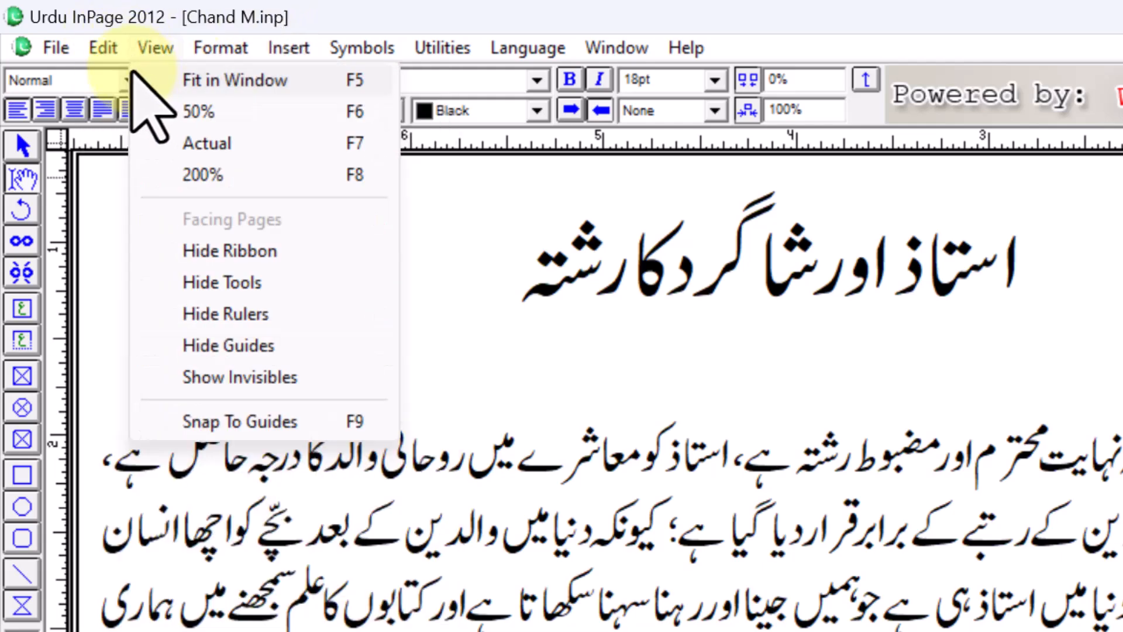
mouse_move(95, 53)
left_click(135, 82)
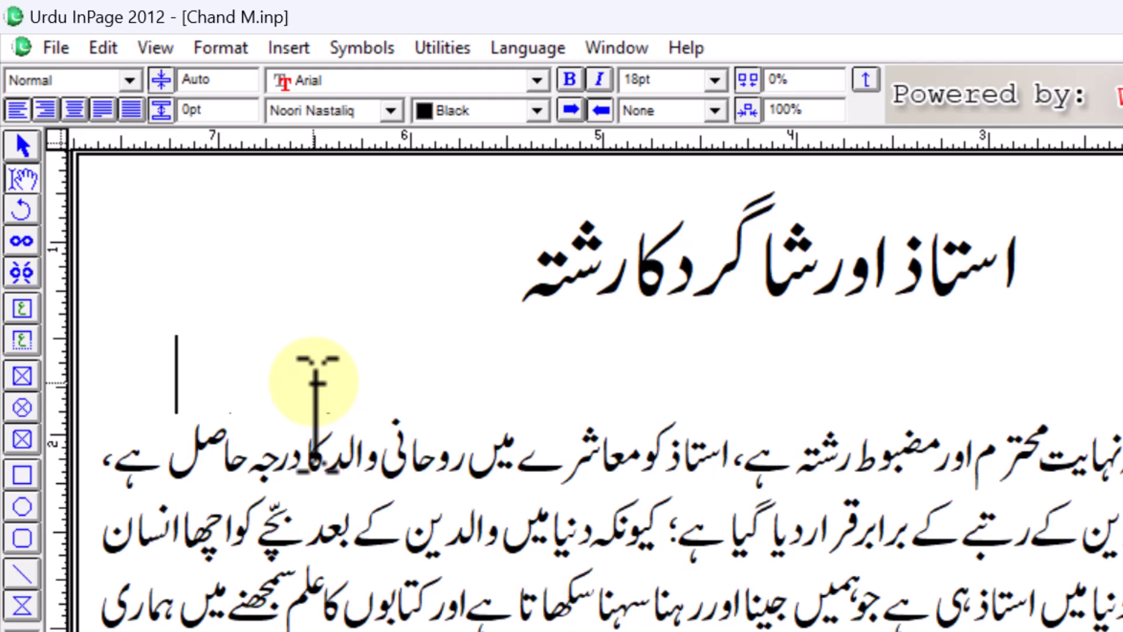
Copy the whole title line استاذ اور شاگرد کا رشتہ.
left_click(103, 47)
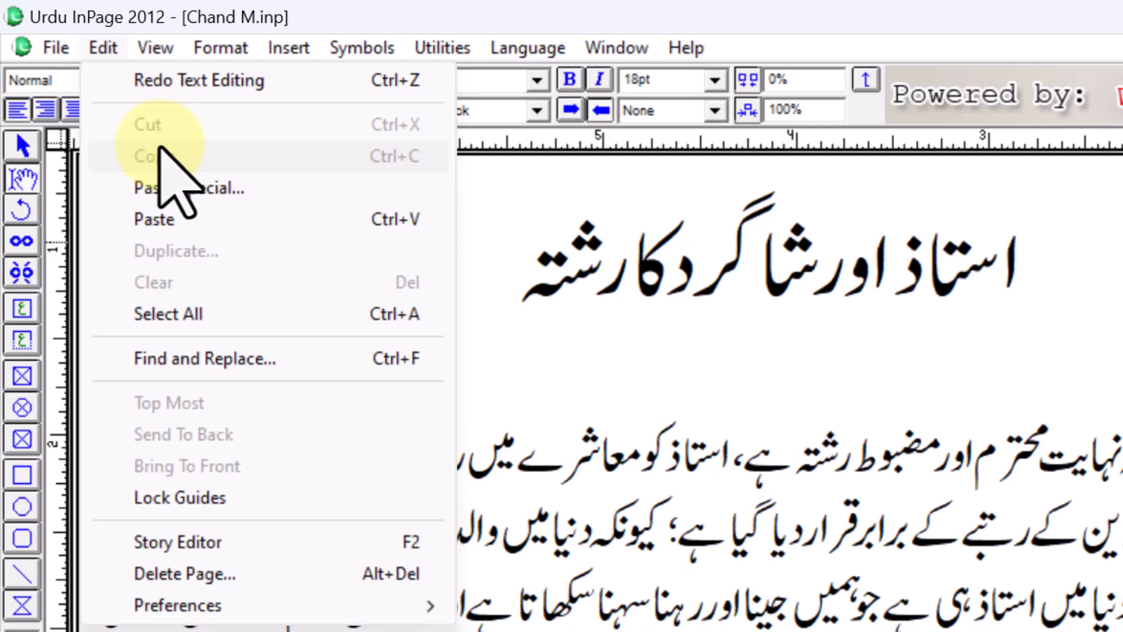
left_click(760, 351)
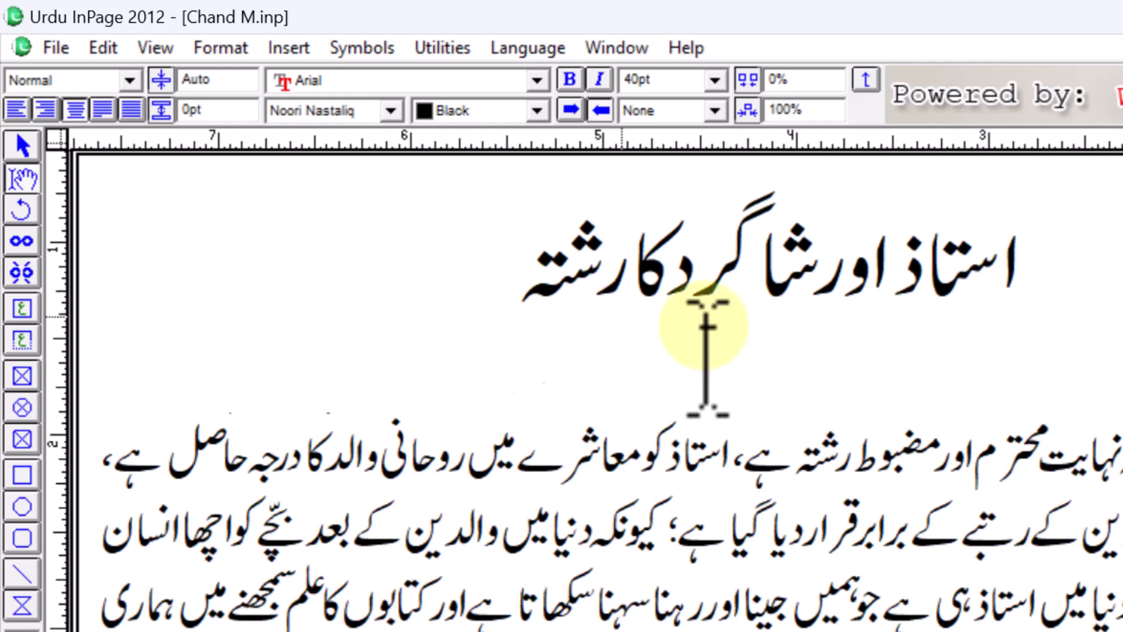
left_click_drag(1035, 269, 537, 281)
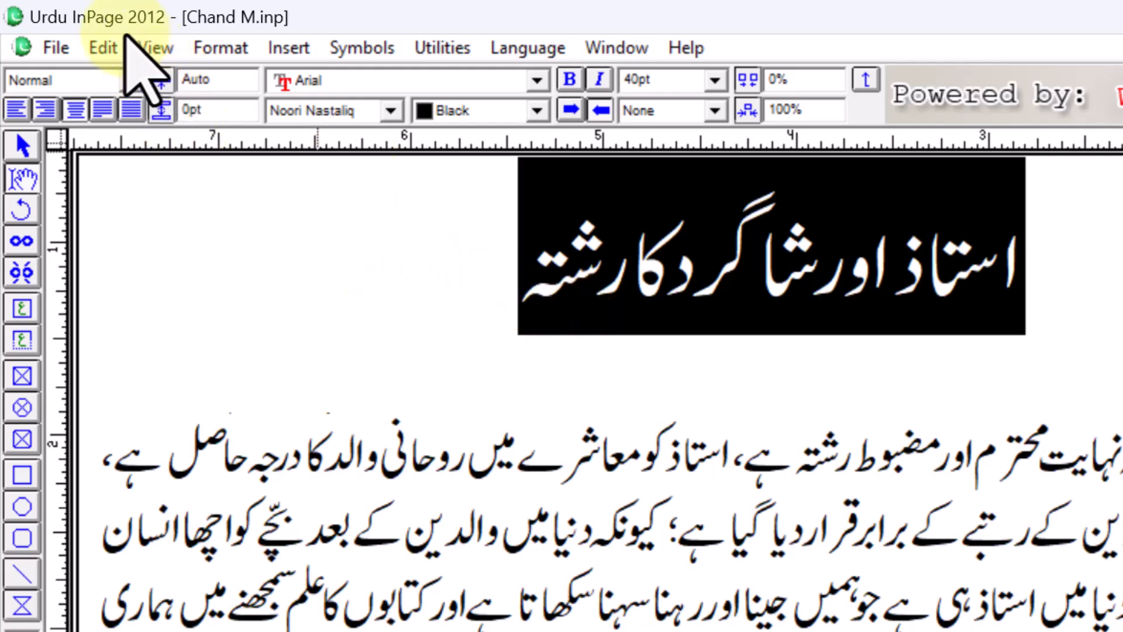
left_click(103, 48)
key("Right")
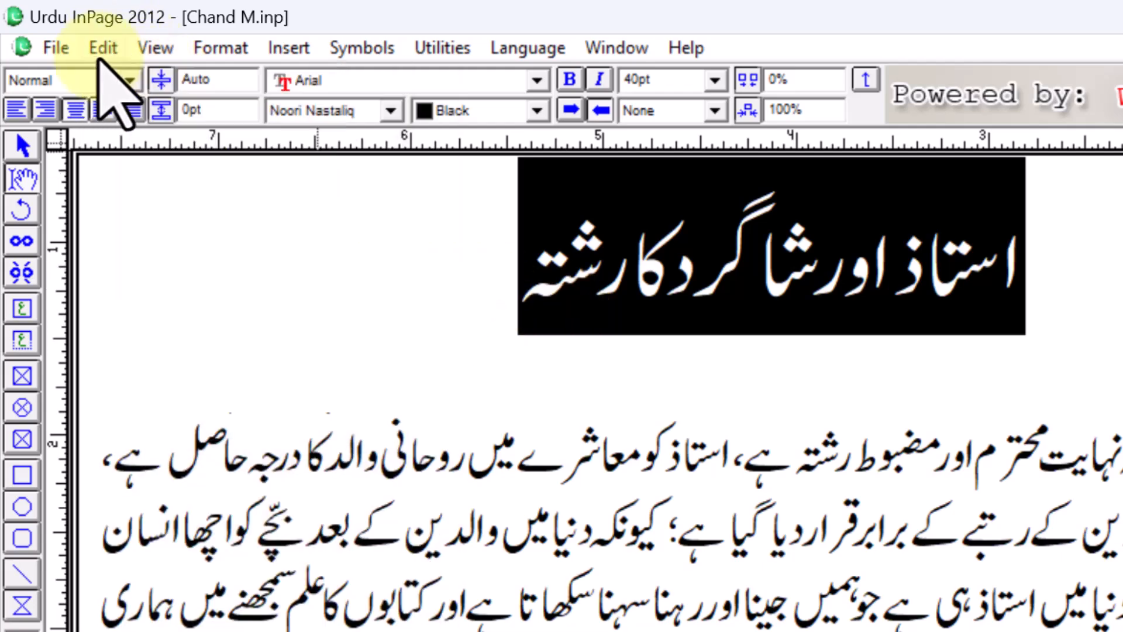
key("Left")
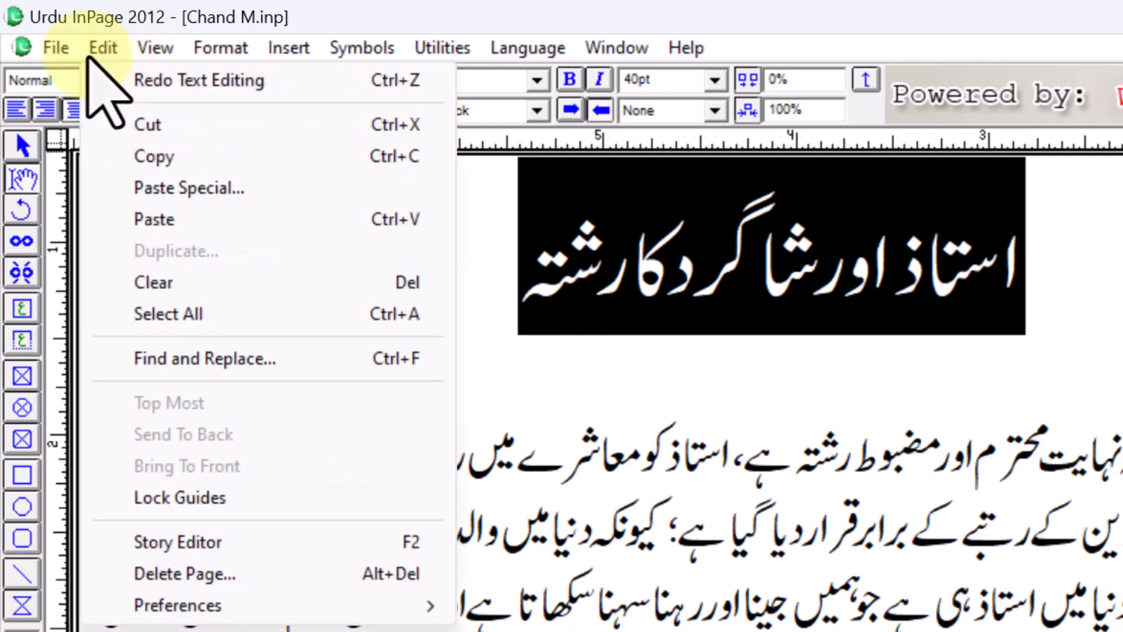
left_click(148, 158)
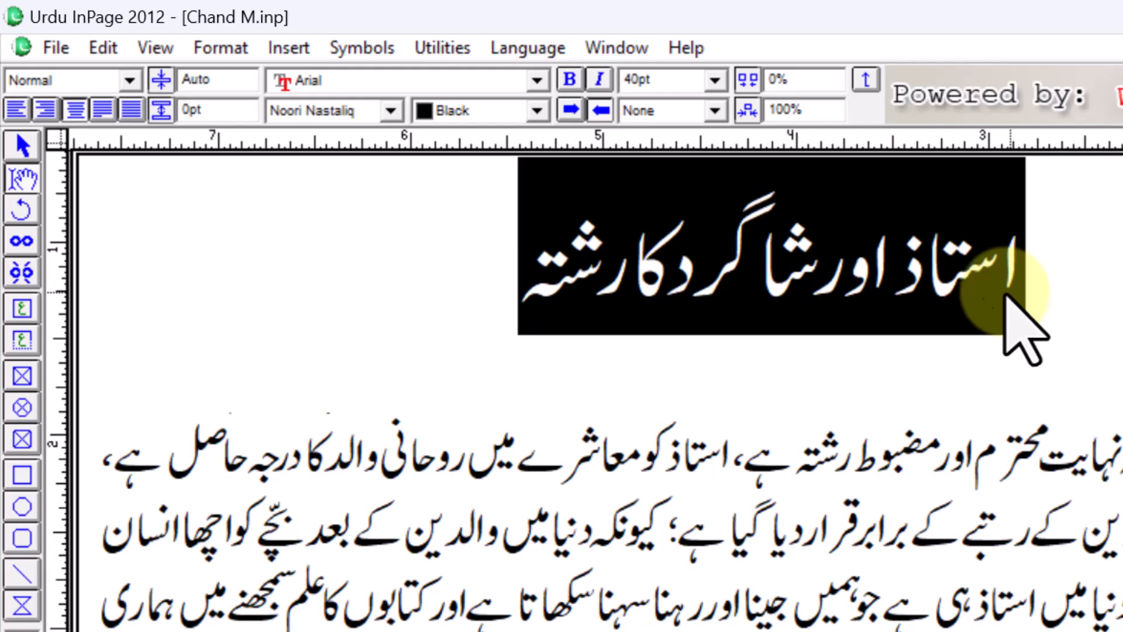
Insert two line breaks after the title and paste the copied title there.
left_click(519, 307)
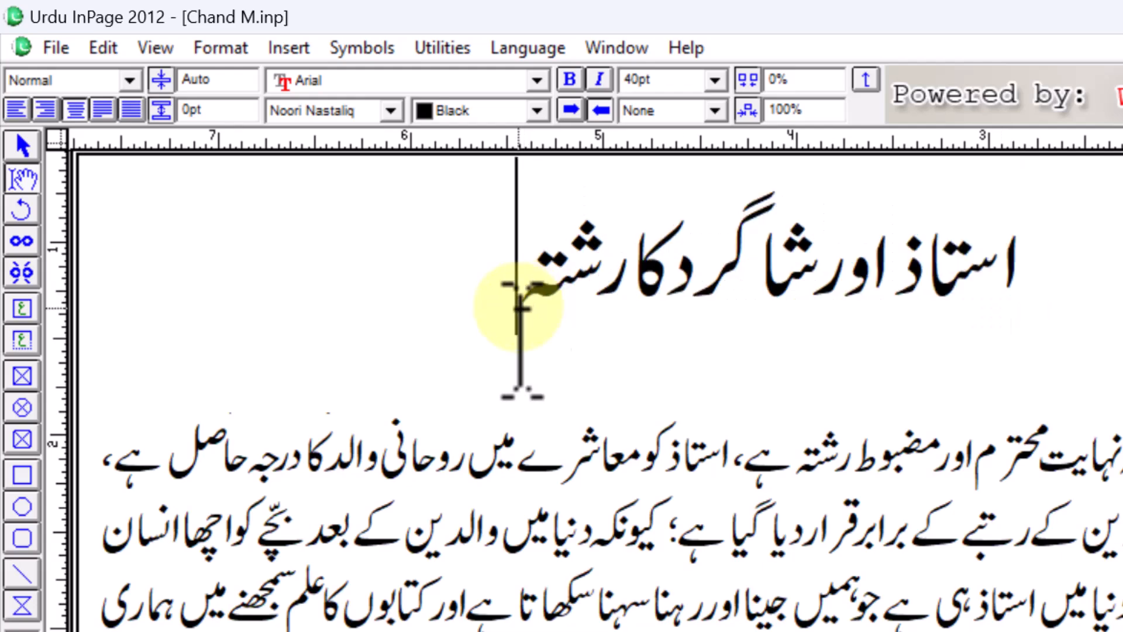
key("Return")
key("Return")
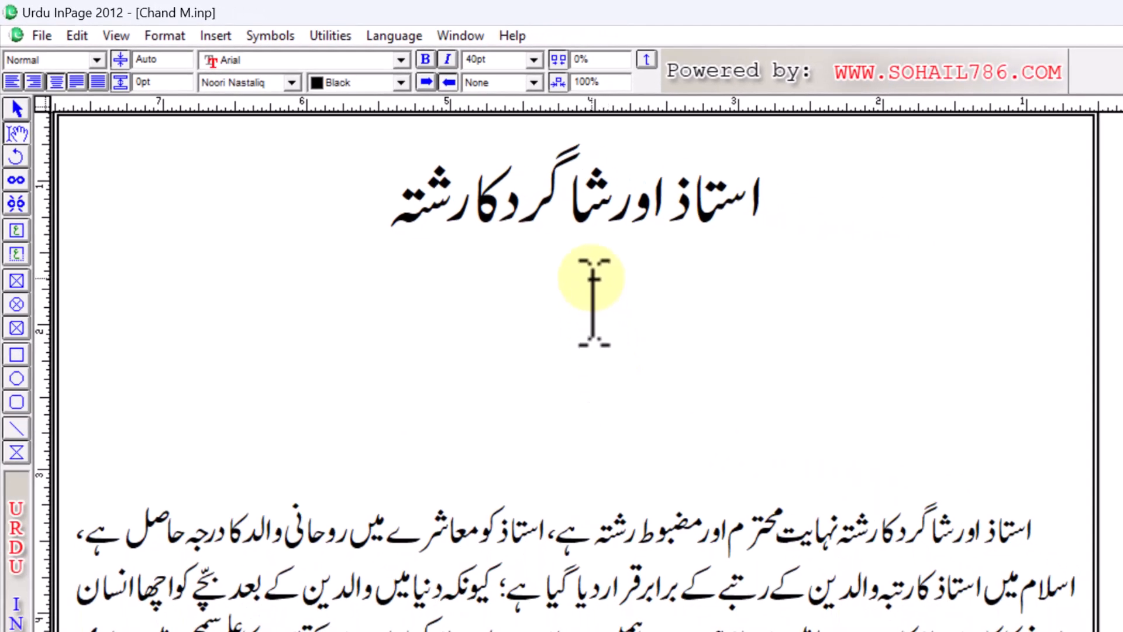
left_click(88, 37)
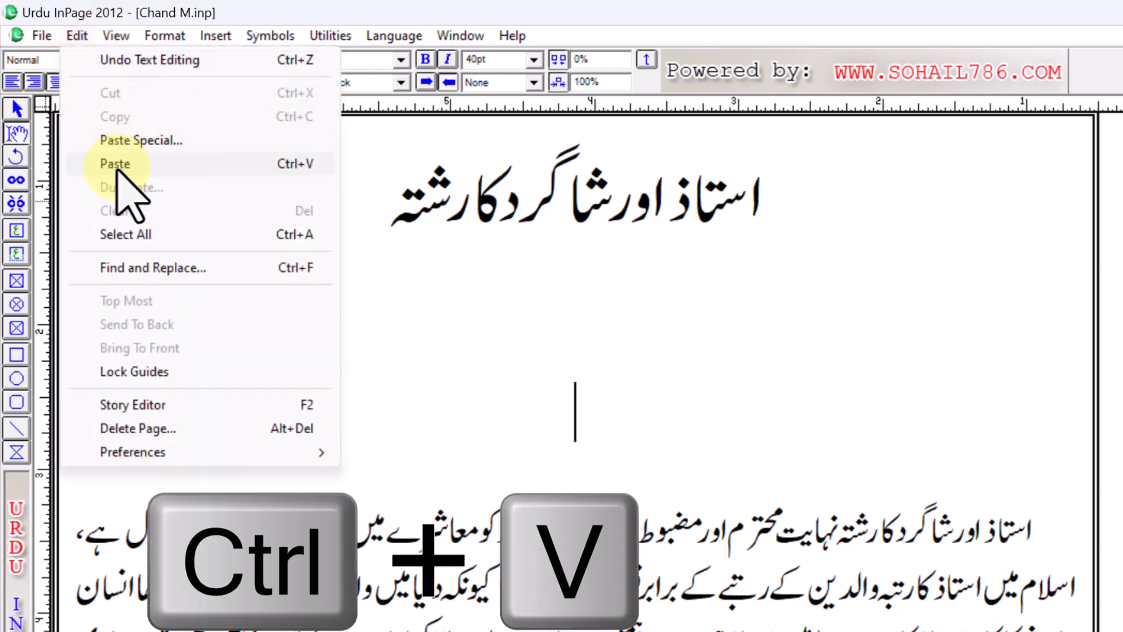
left_click(117, 167)
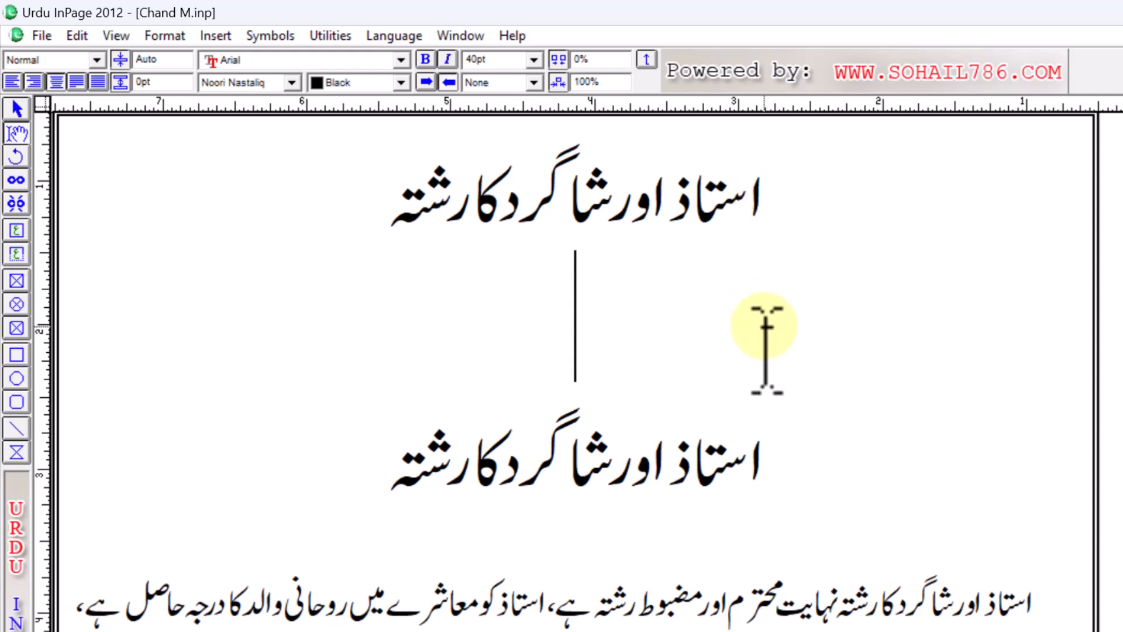
Cut the first line of the body paragraph and undo the cut.
left_click_drag(760, 205, 386, 225)
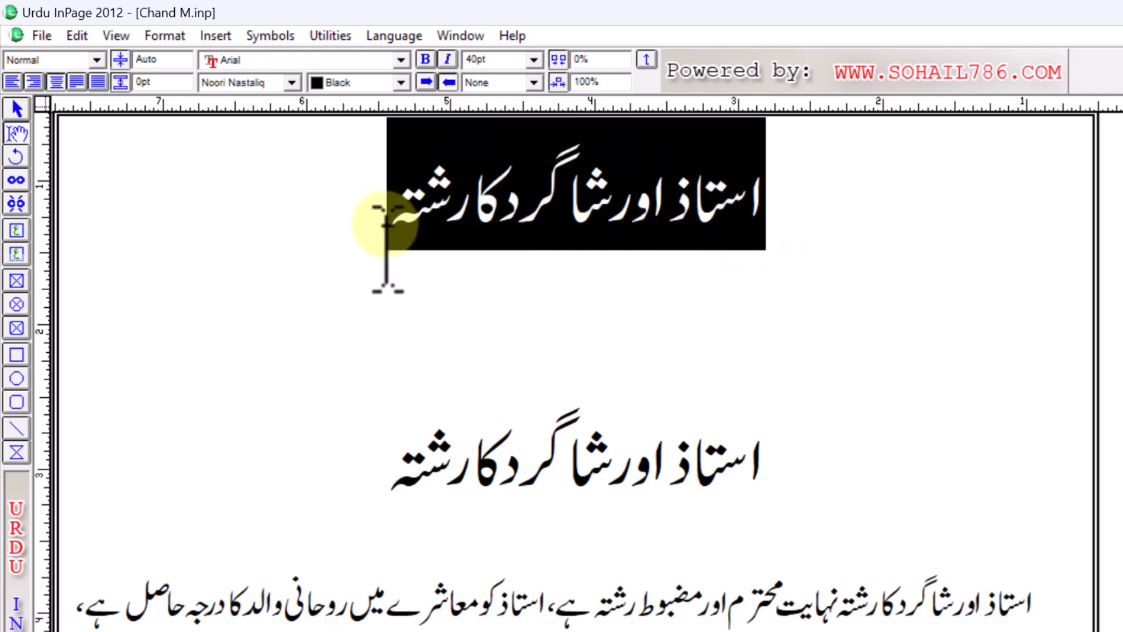
left_click(517, 462)
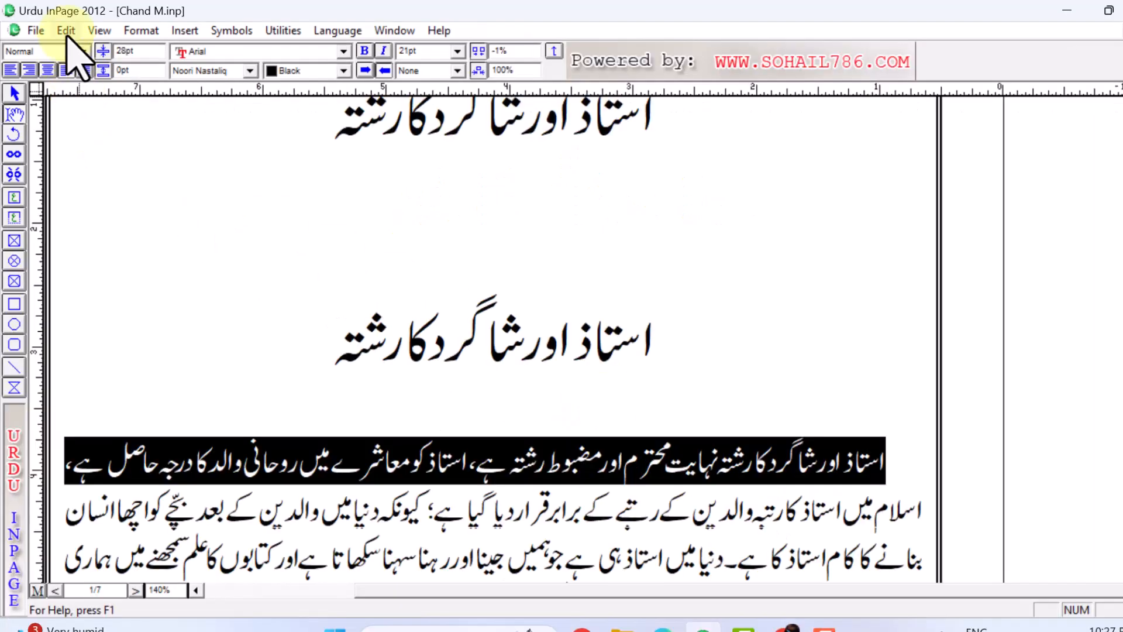
left_click(77, 37)
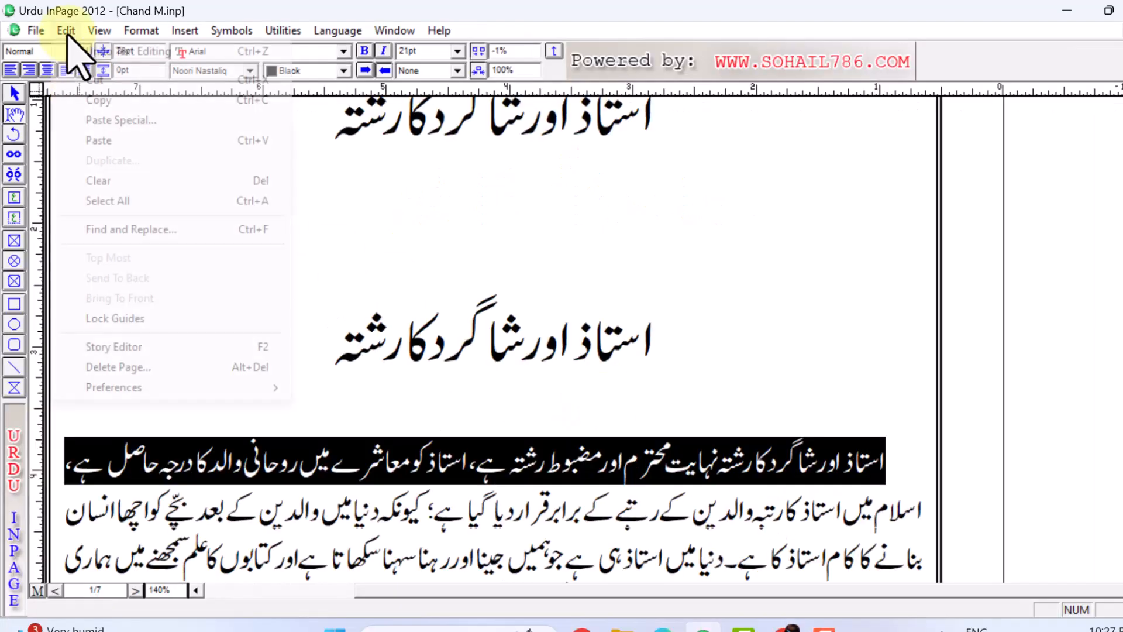
left_click(93, 80)
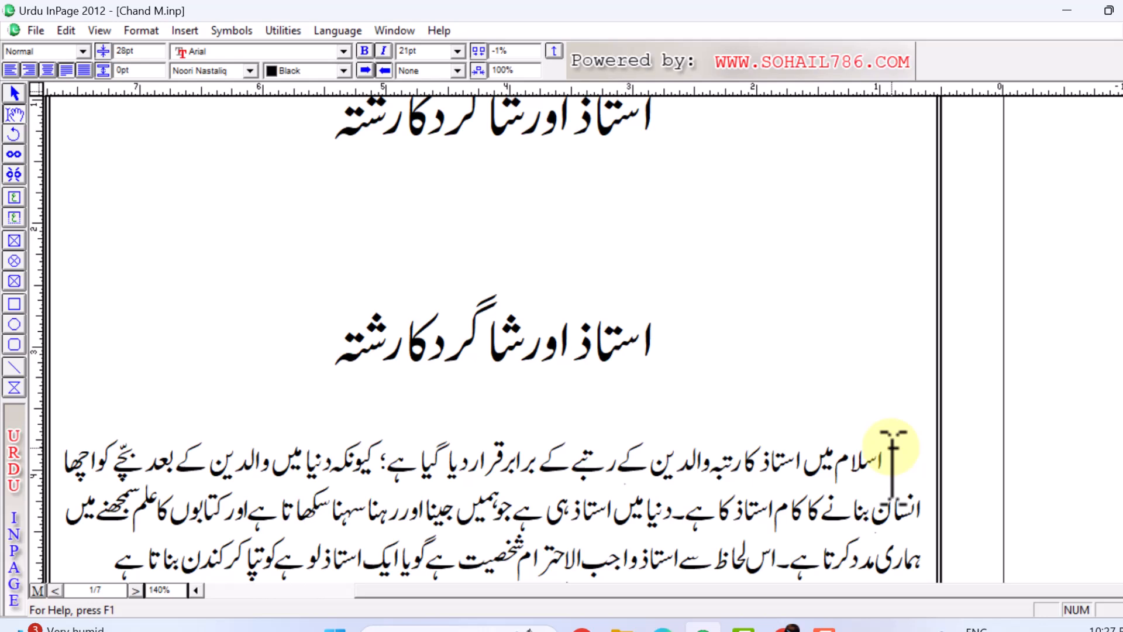
key("ctrl+z")
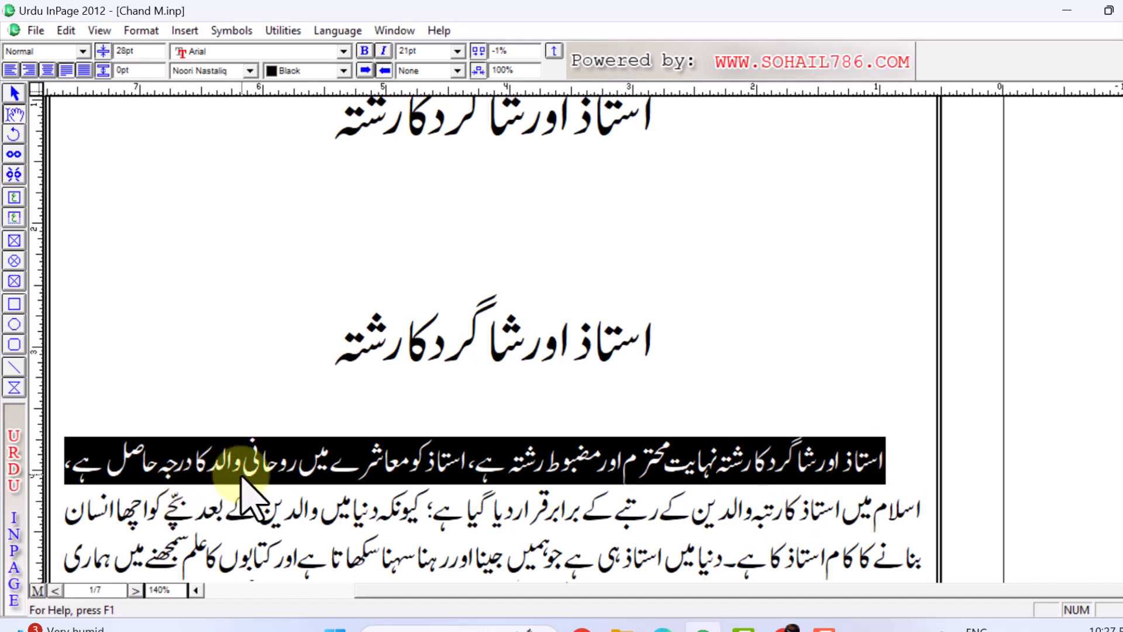
Move the first line of the body paragraph to the blank line between the two titles by cutting and pasting it.
left_click(66, 31)
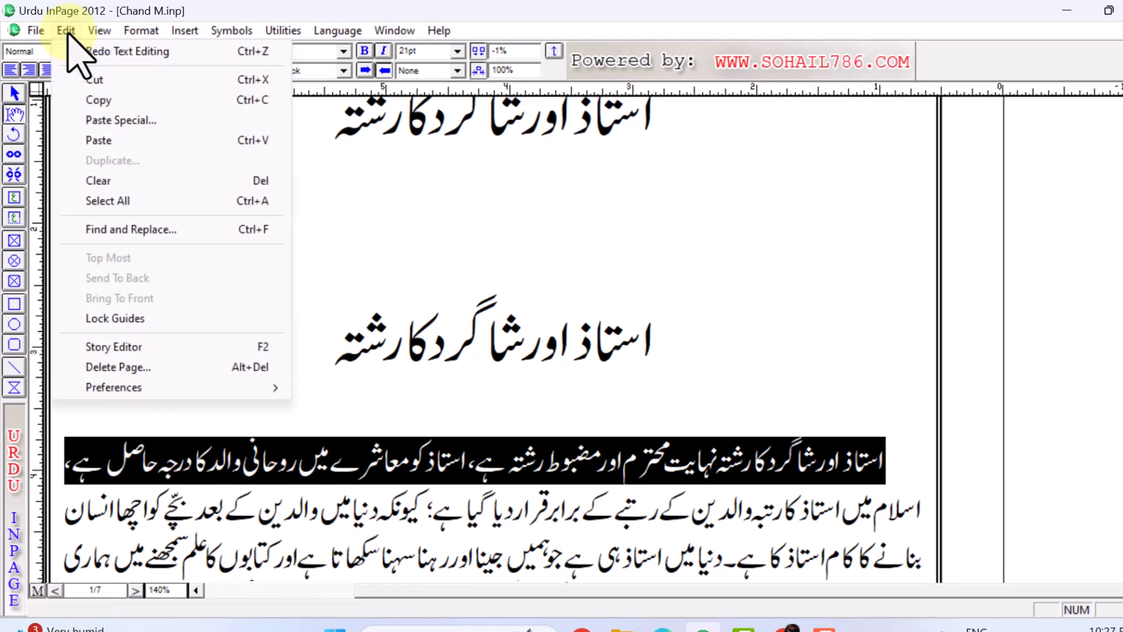
left_click(93, 80)
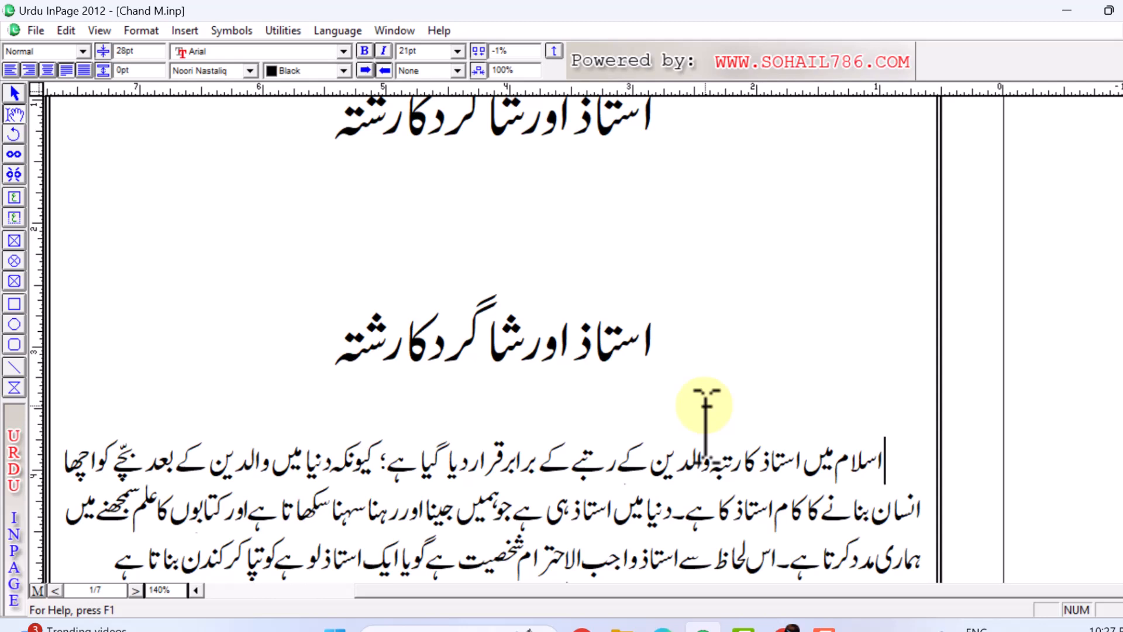
left_click(495, 213)
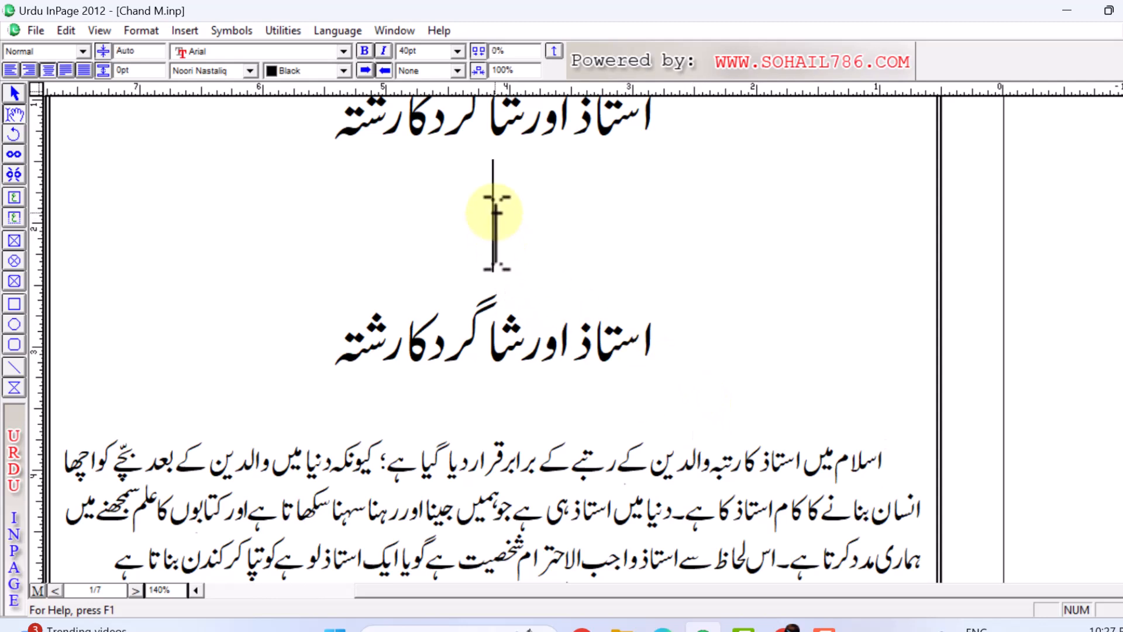
left_click(66, 30)
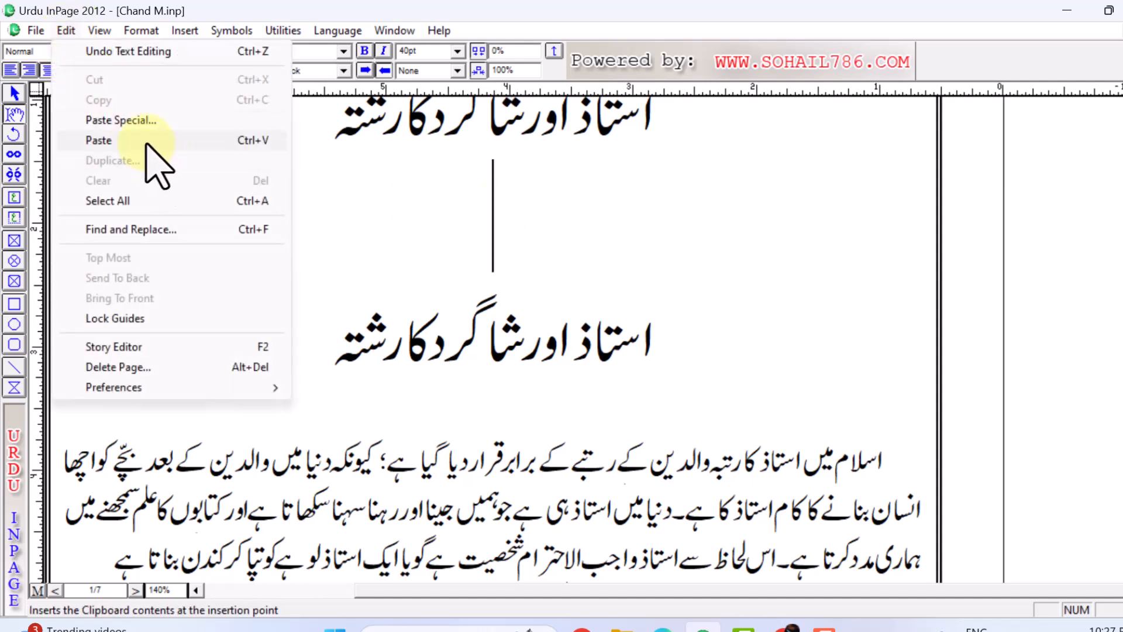
left_click(147, 143)
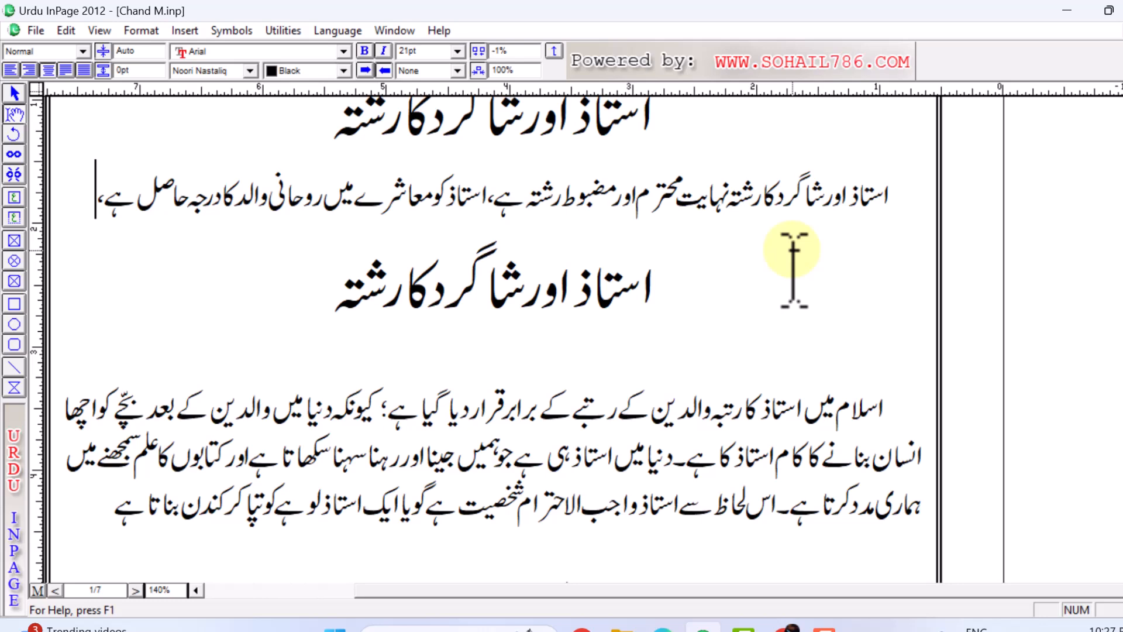
left_click_drag(678, 152, 351, 144)
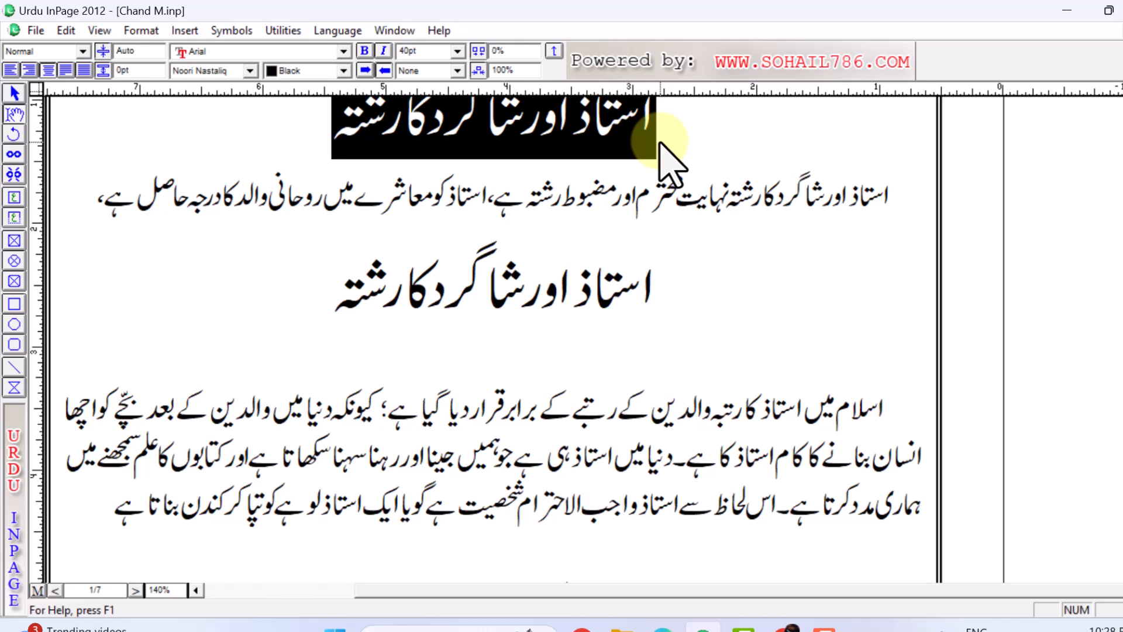
left_click(715, 276)
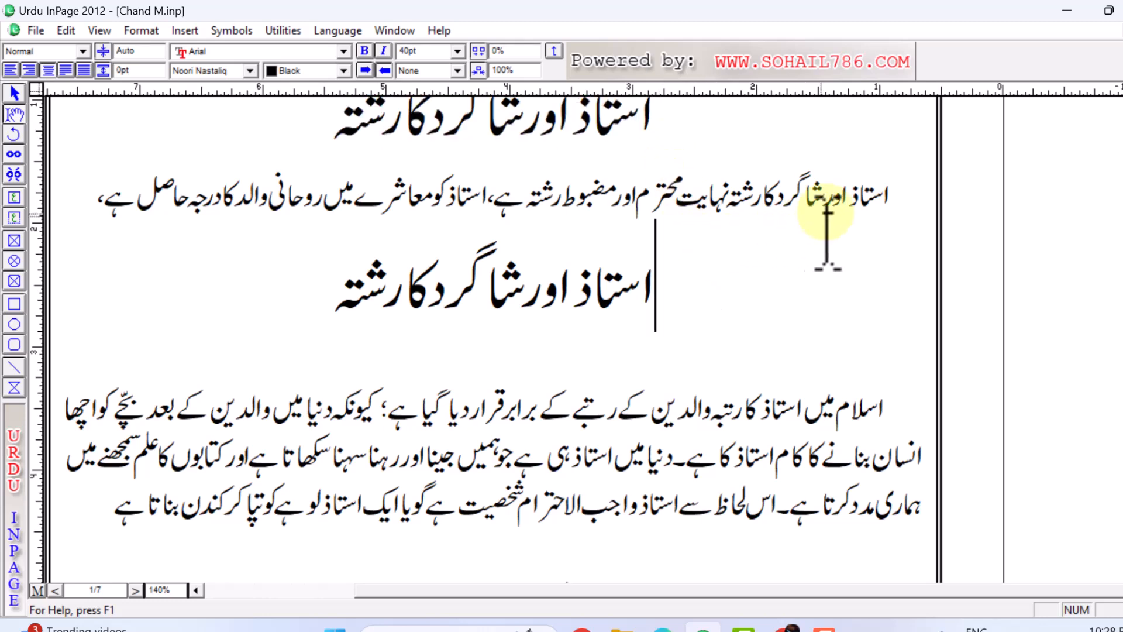
left_click_drag(889, 200, 117, 155)
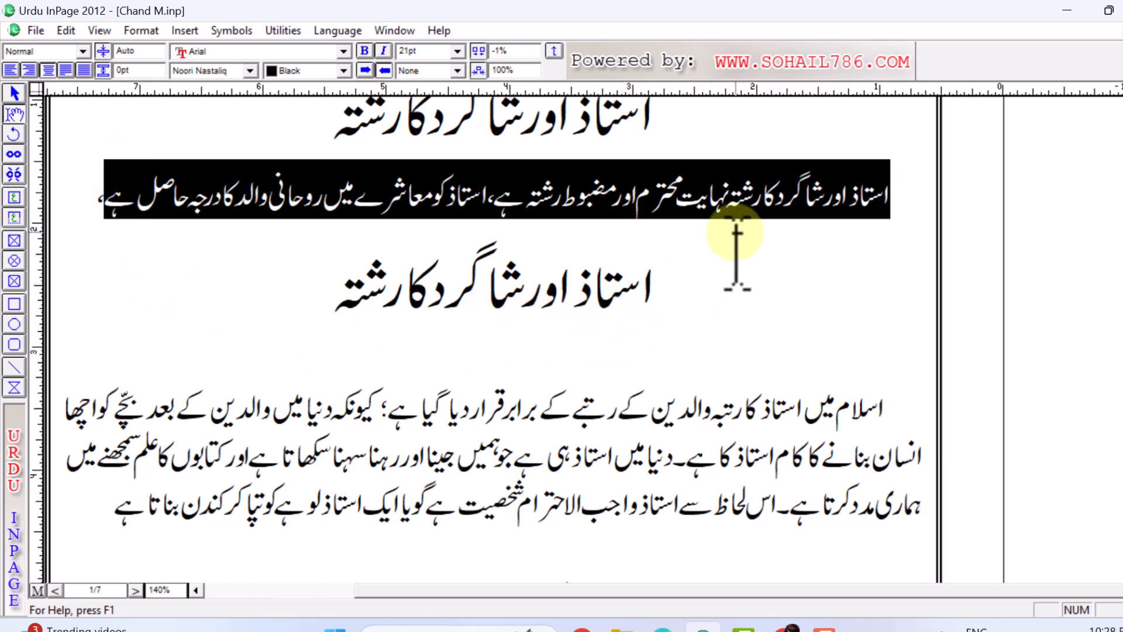
left_click(775, 251)
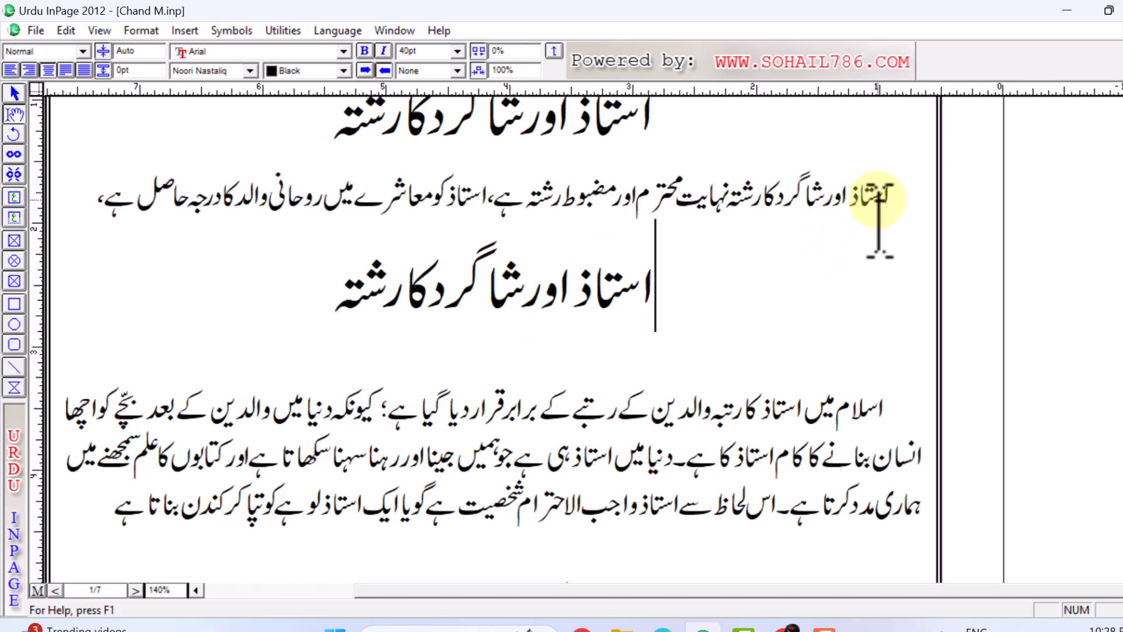
left_click_drag(881, 196, 101, 198)
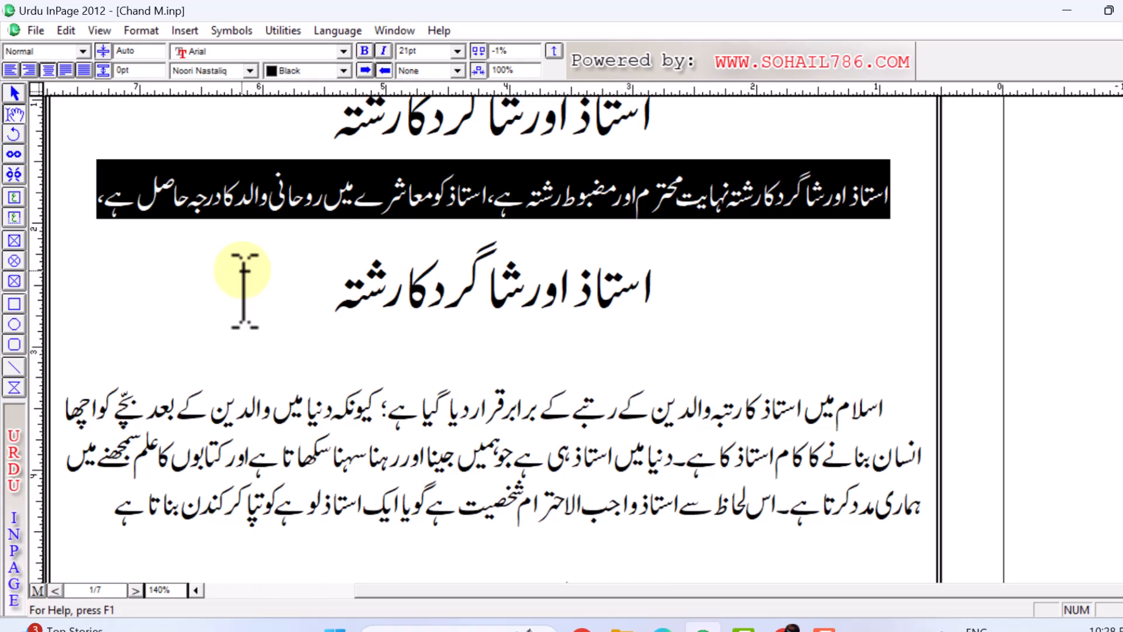
left_click(296, 256)
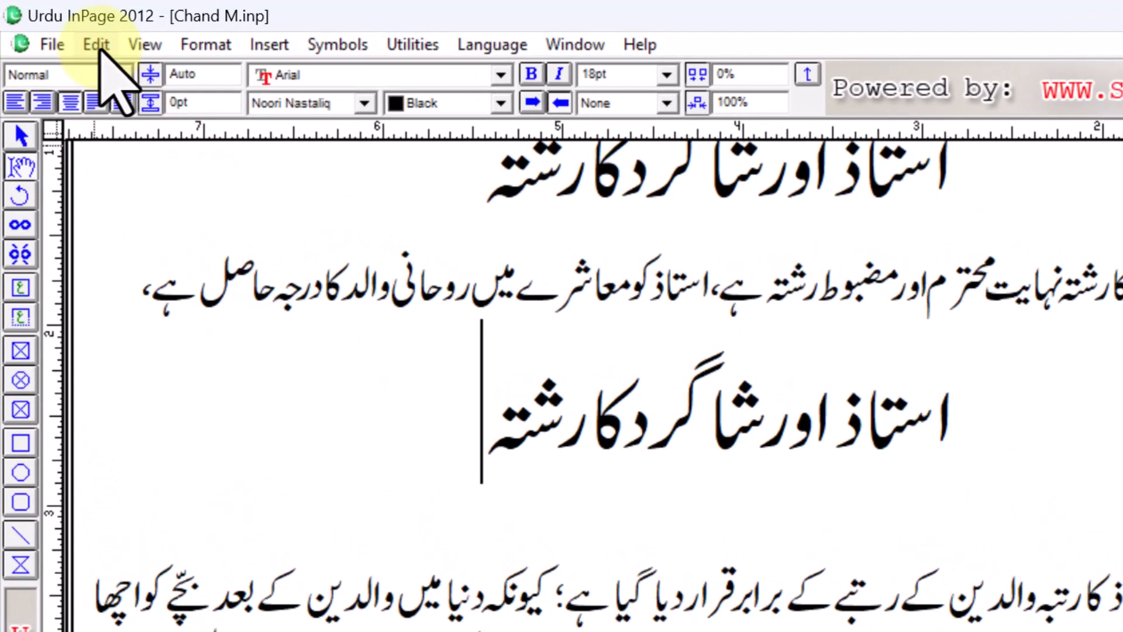
left_click(83, 38)
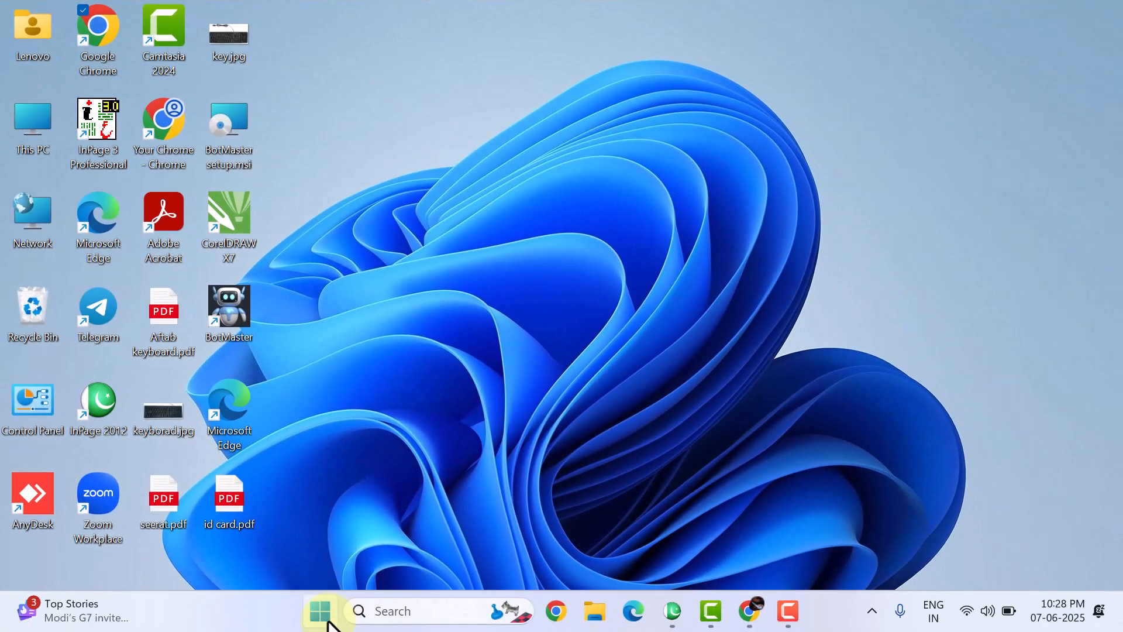
Open Paint and draw a looping freehand line and a five-pointed star of about 256 × 240 px on the blank canvas.
left_click(321, 612)
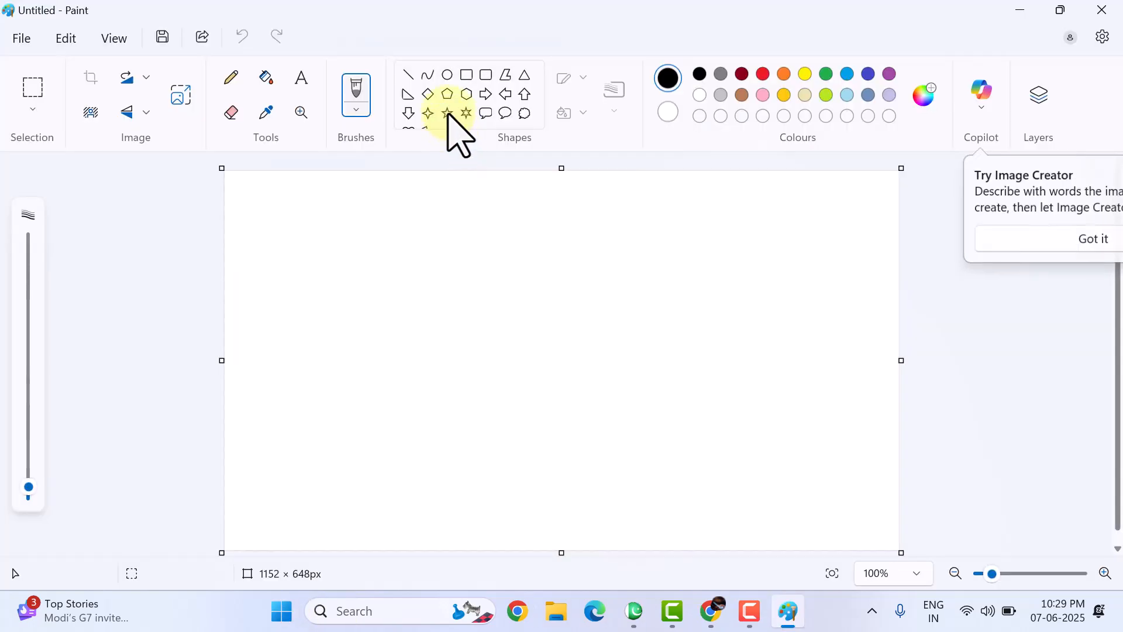
mouse_move(323, 249)
left_mouse_down()
mouse_move(394, 331)
mouse_move(486, 309)
mouse_move(336, 353)
left_mouse_up()
left_click_drag(342, 397, 341, 285)
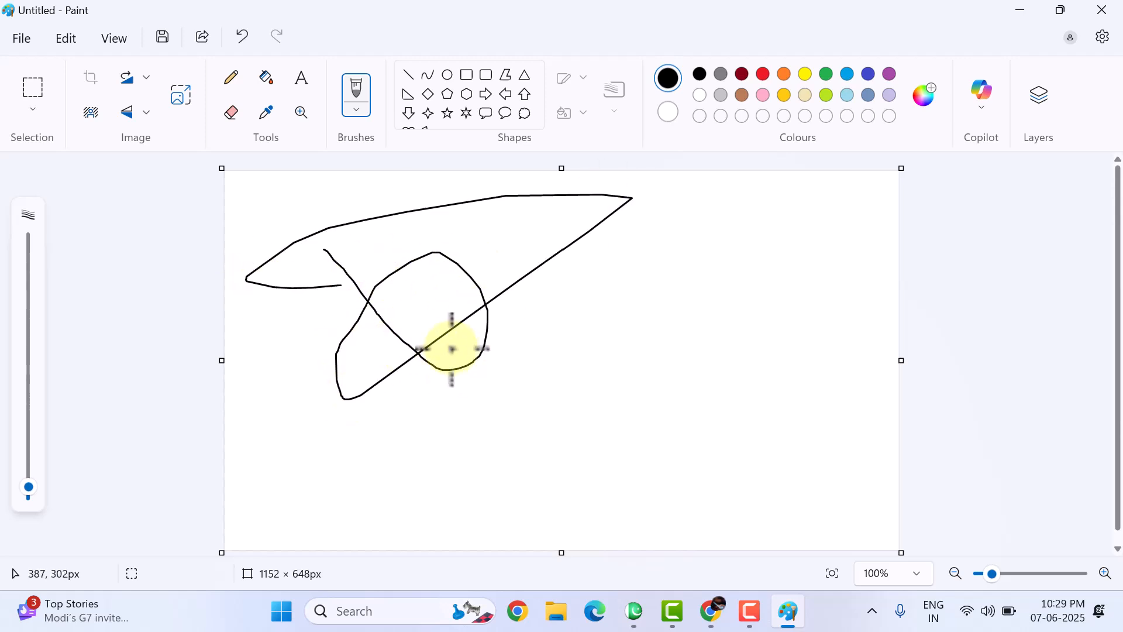
left_click(448, 113)
left_click_drag(587, 314, 729, 442)
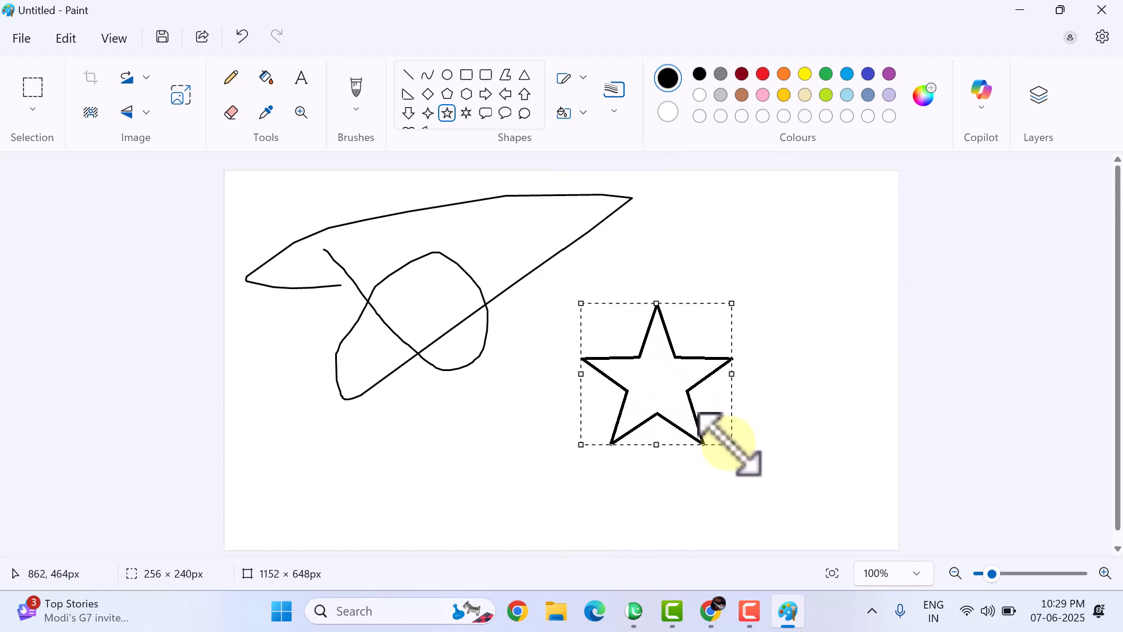
Copy the drawing to the clipboard and deselect the star.
right_click(666, 403)
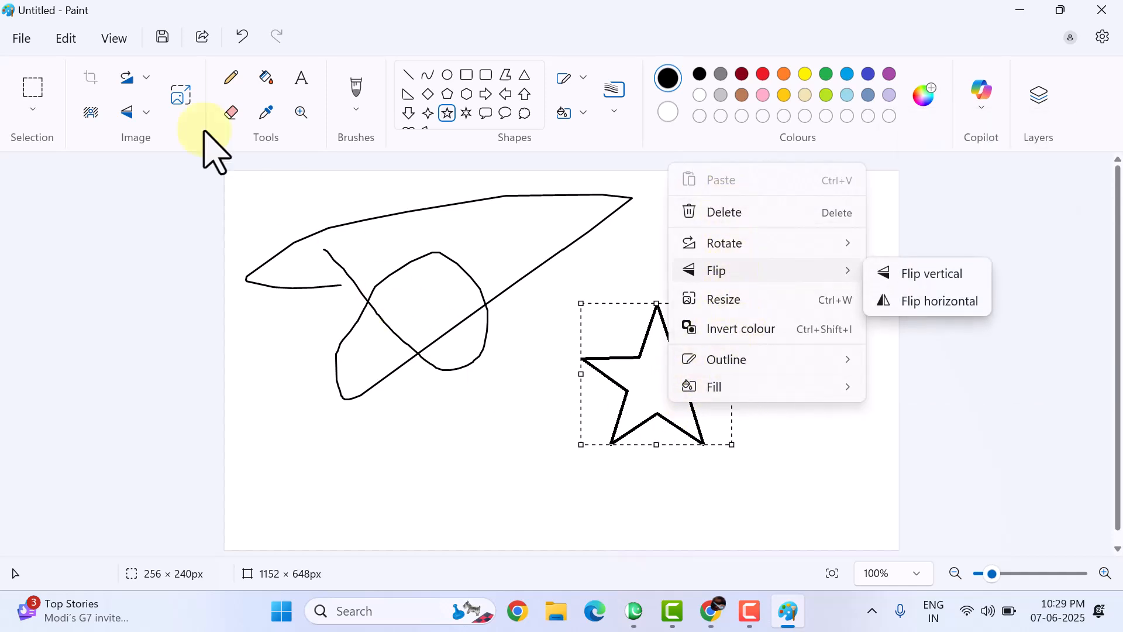
left_click(70, 36)
left_click(77, 44)
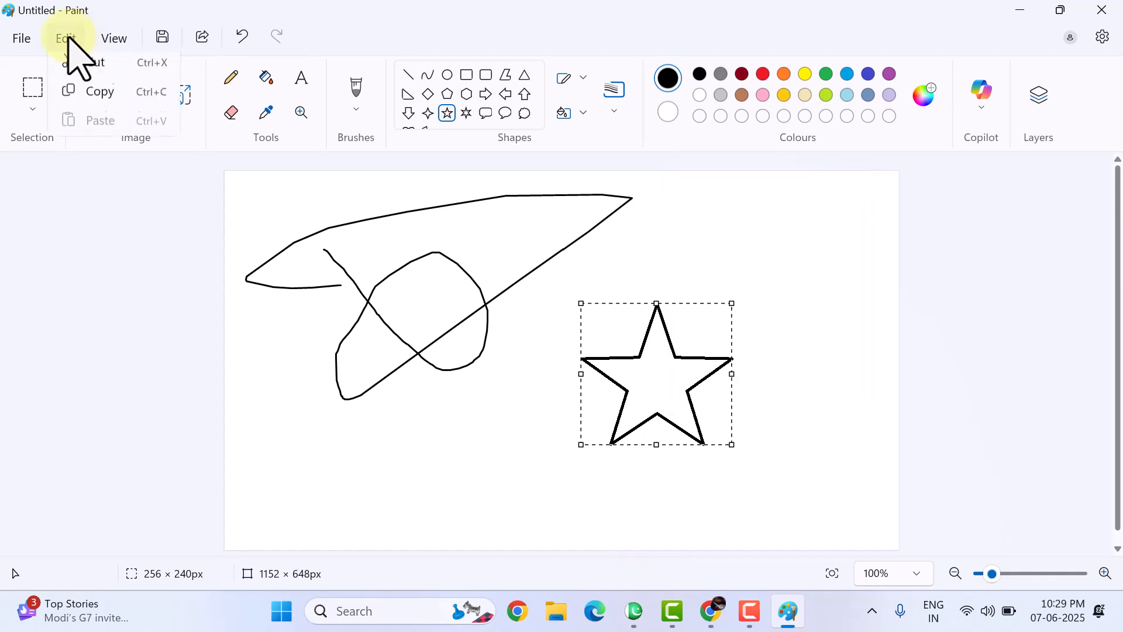
left_click(107, 104)
left_click(469, 351)
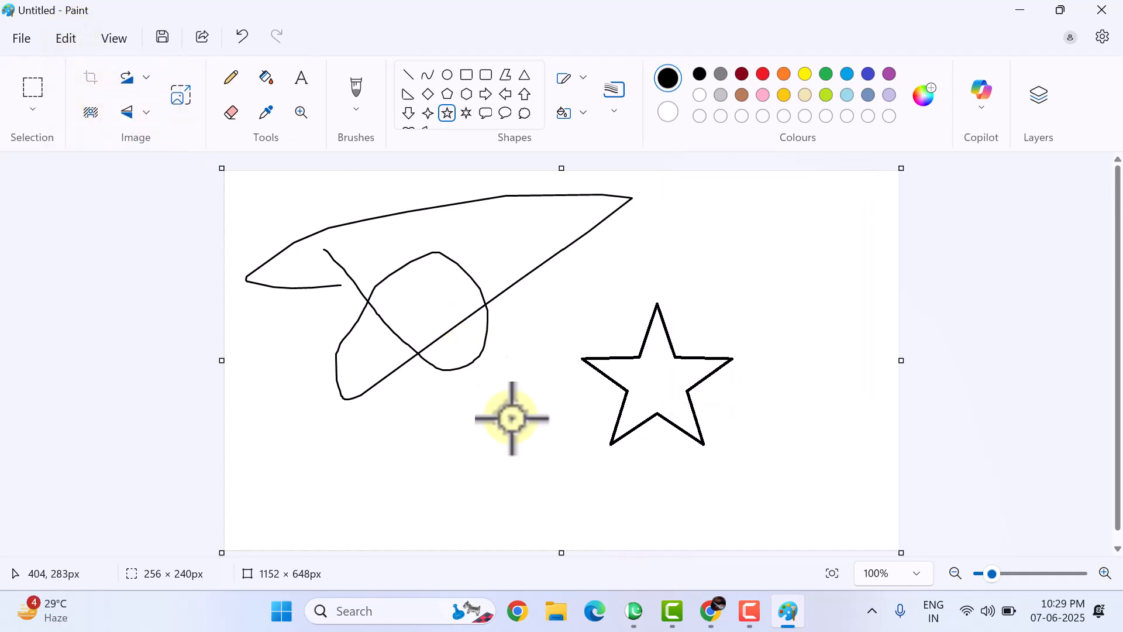
Switch to InPage and paste the copied drawing after the second title in Chand M.inp.
mouse_move(633, 610)
left_click(579, 511)
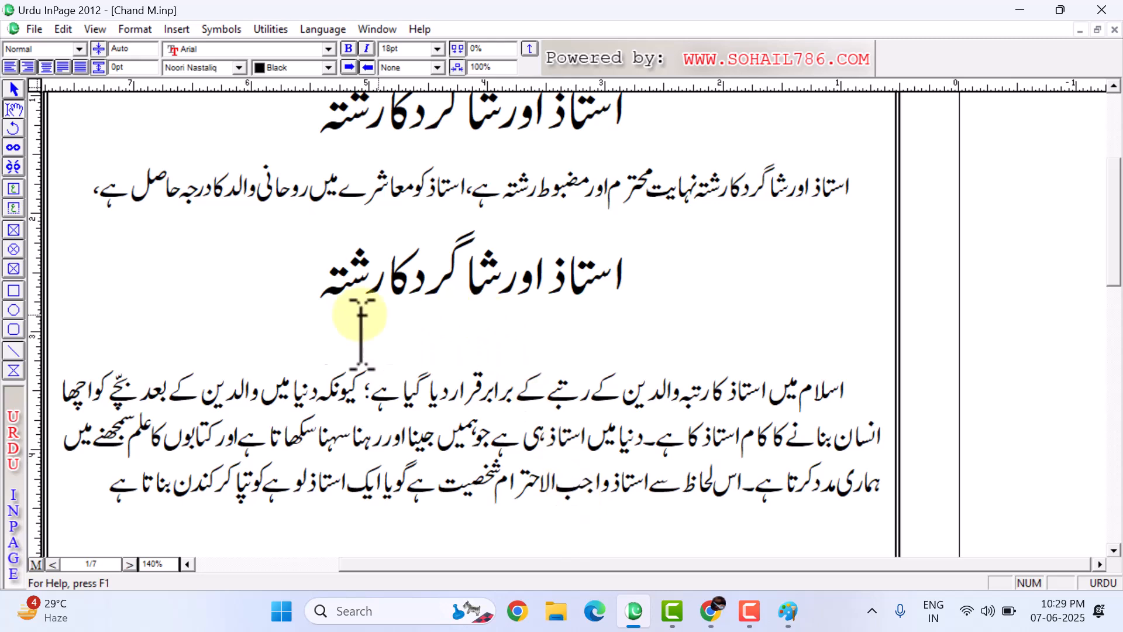
right_click(673, 284)
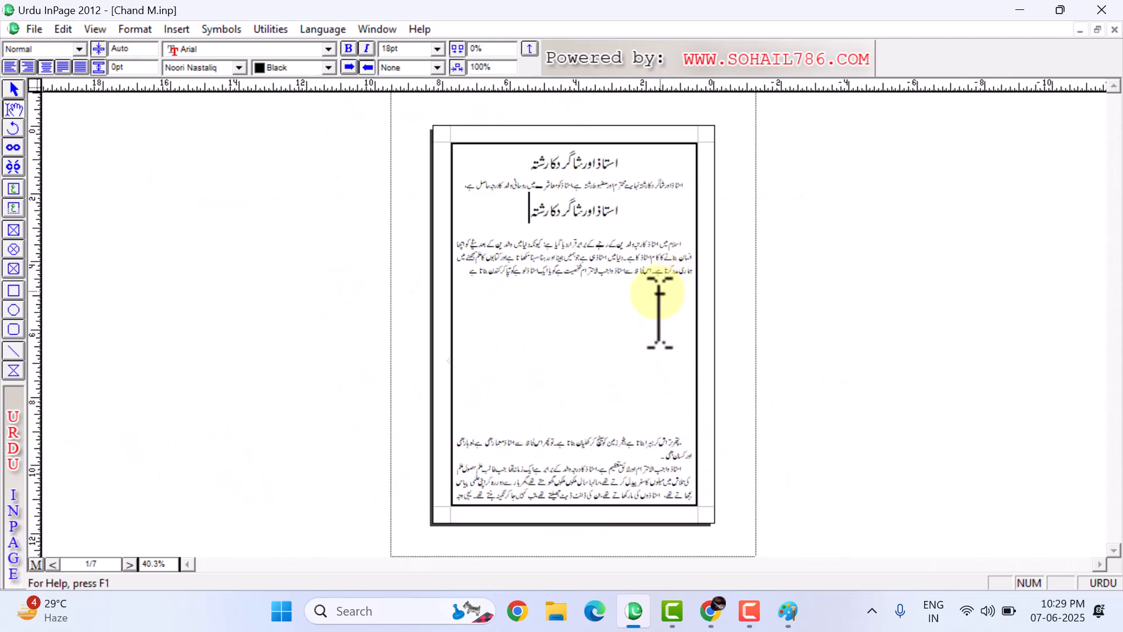
left_click(532, 306)
right_click(554, 290)
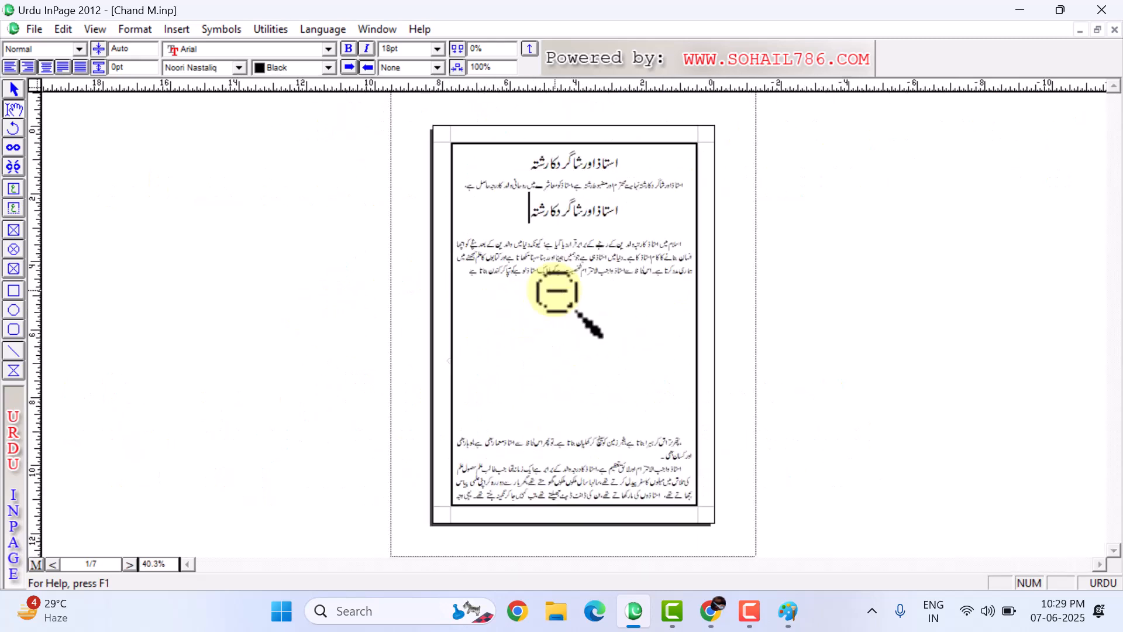
left_click(60, 30)
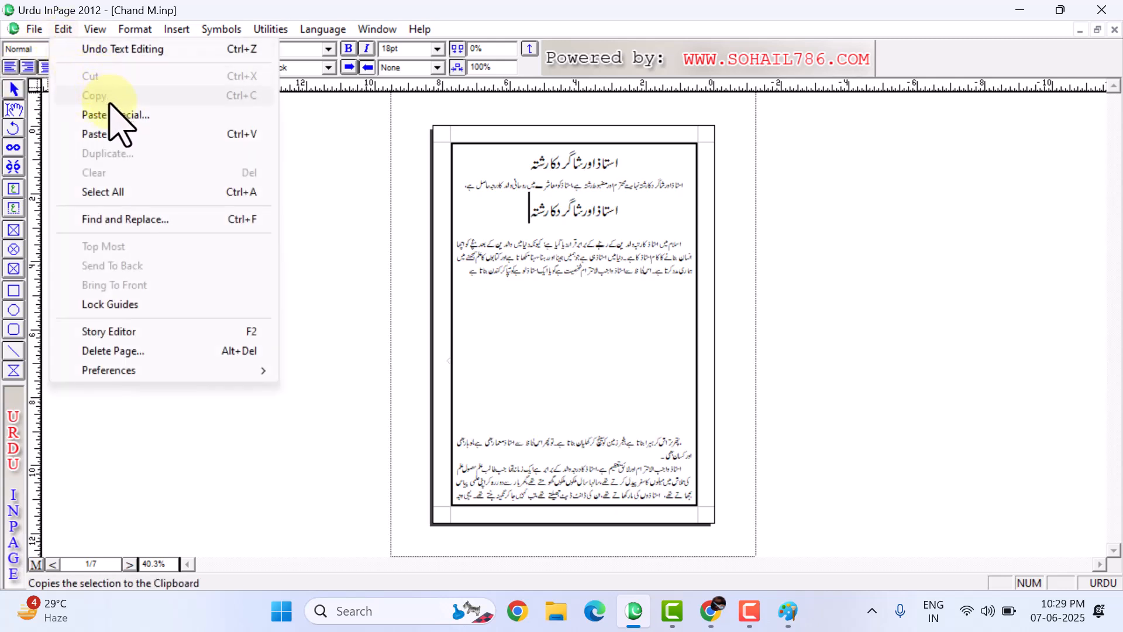
left_click(118, 135)
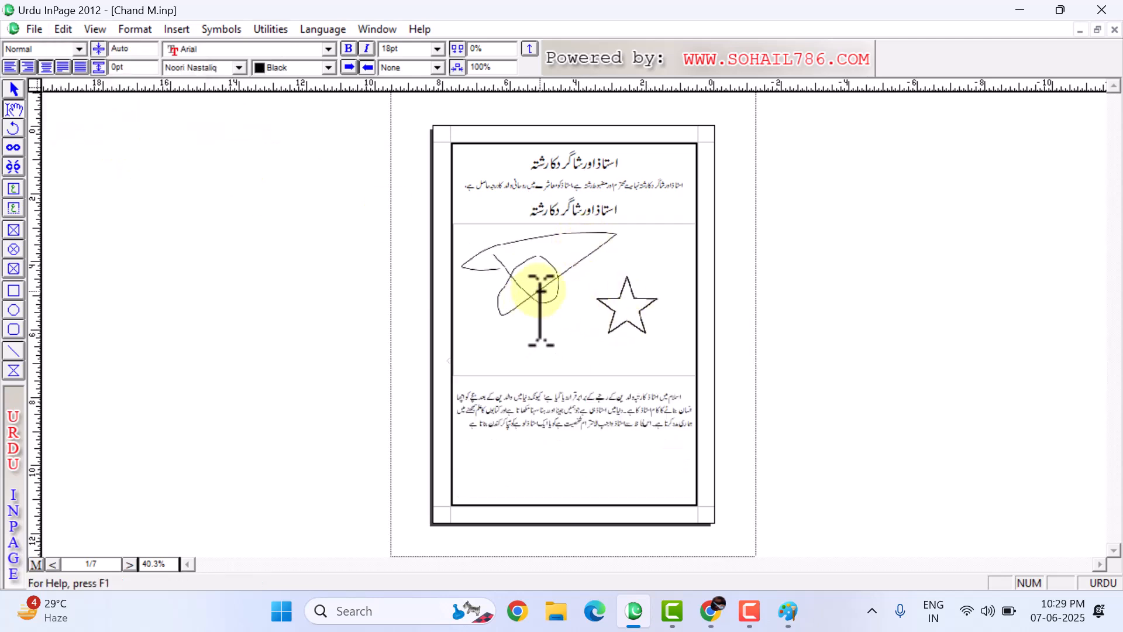
Select the frame containing the pasted drawing and examine the Edit commands available for it.
left_click(14, 90)
left_click(555, 330)
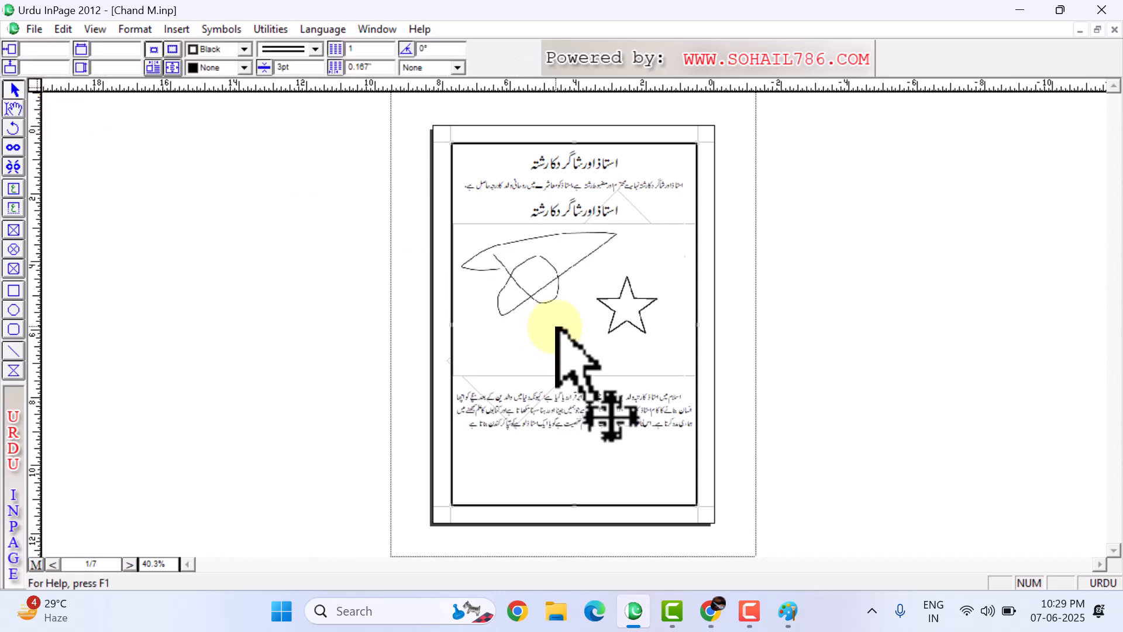
left_click(618, 314)
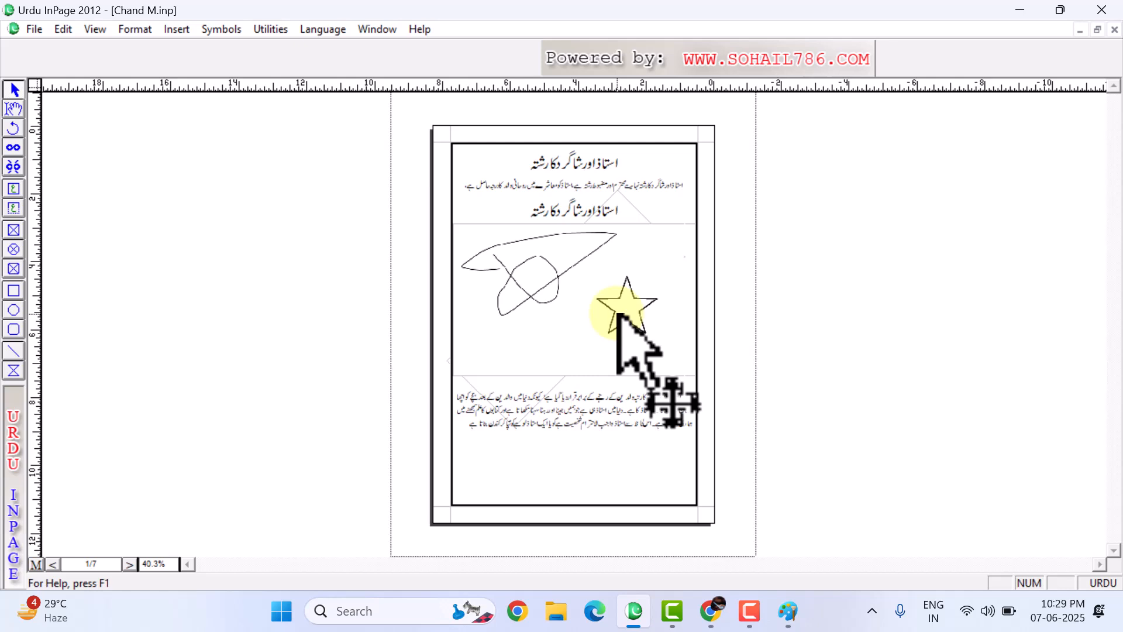
left_click(479, 228)
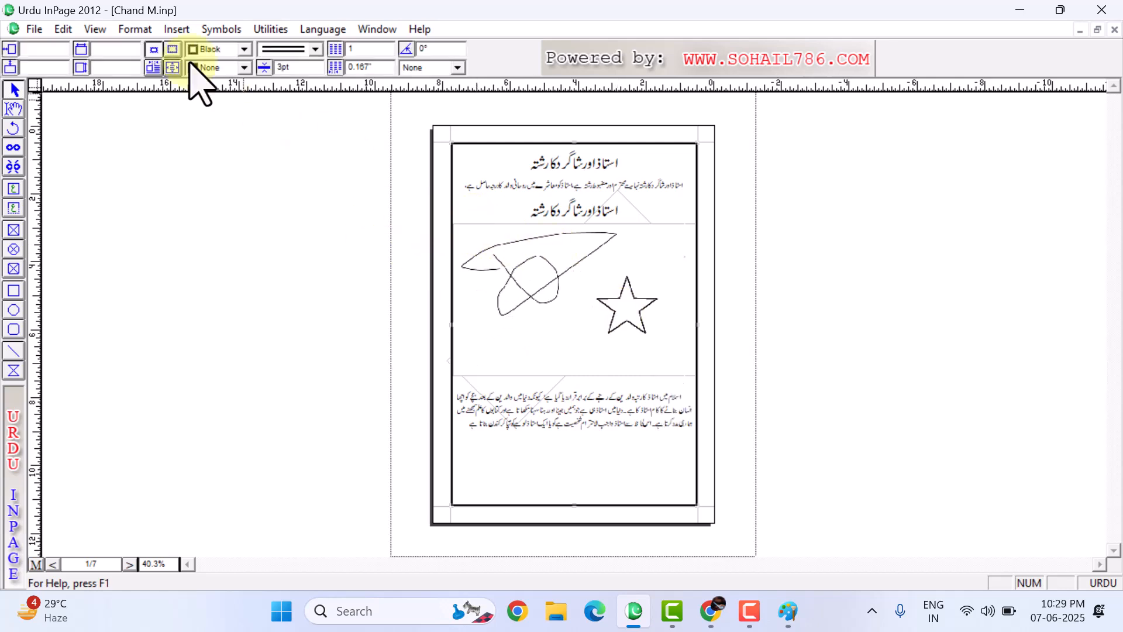
left_click(65, 29)
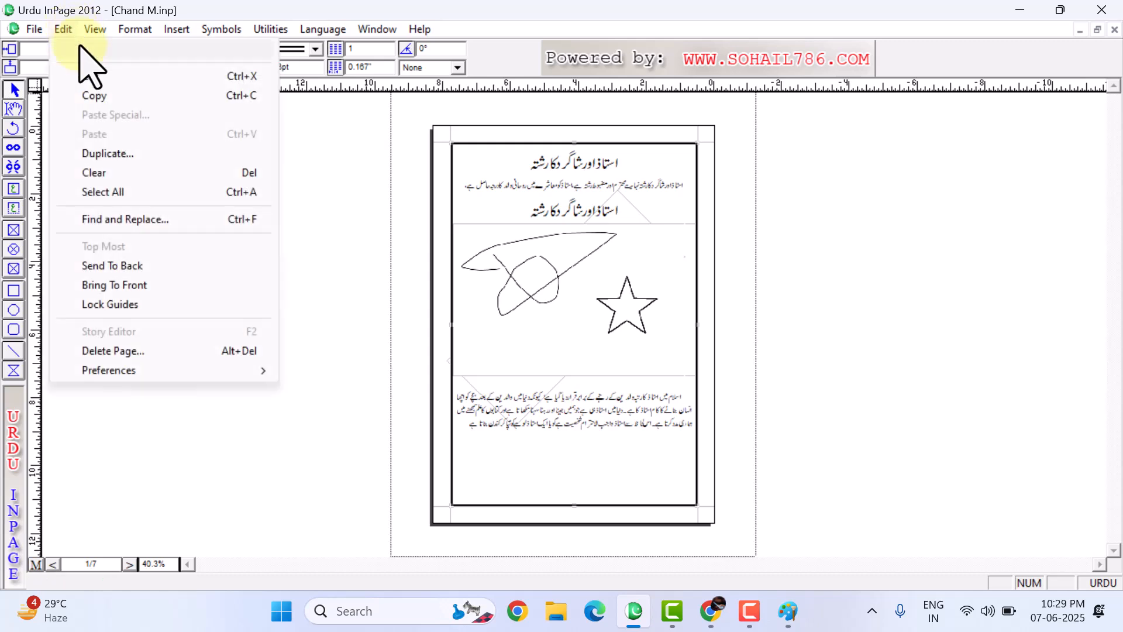
left_click(544, 314)
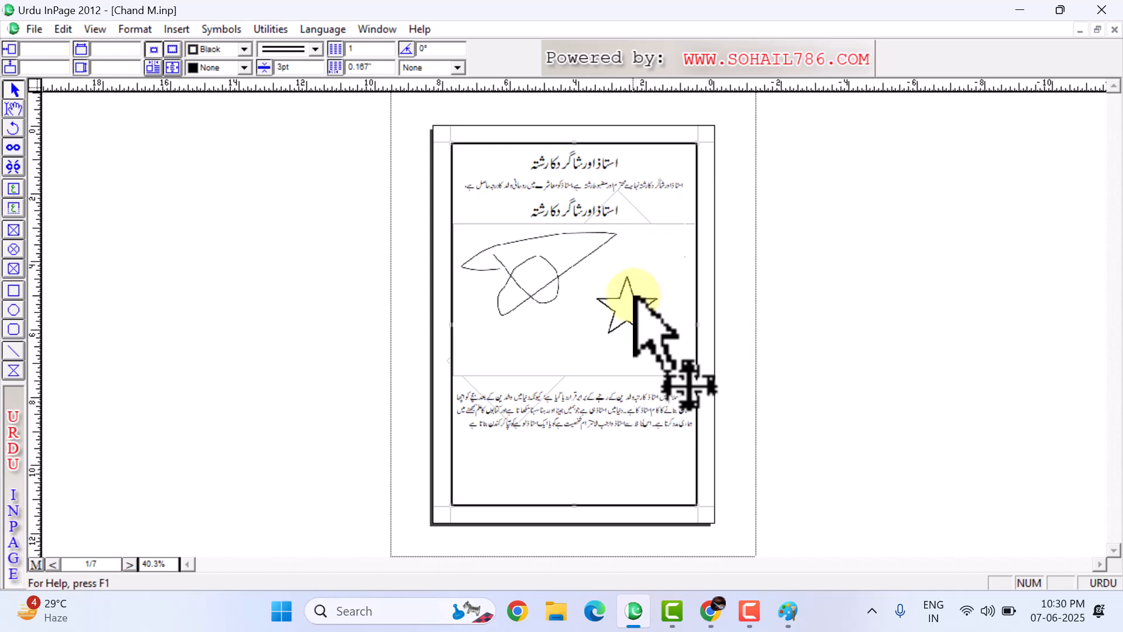
Create a new document and place the text cursor on its blank page.
left_click(38, 32)
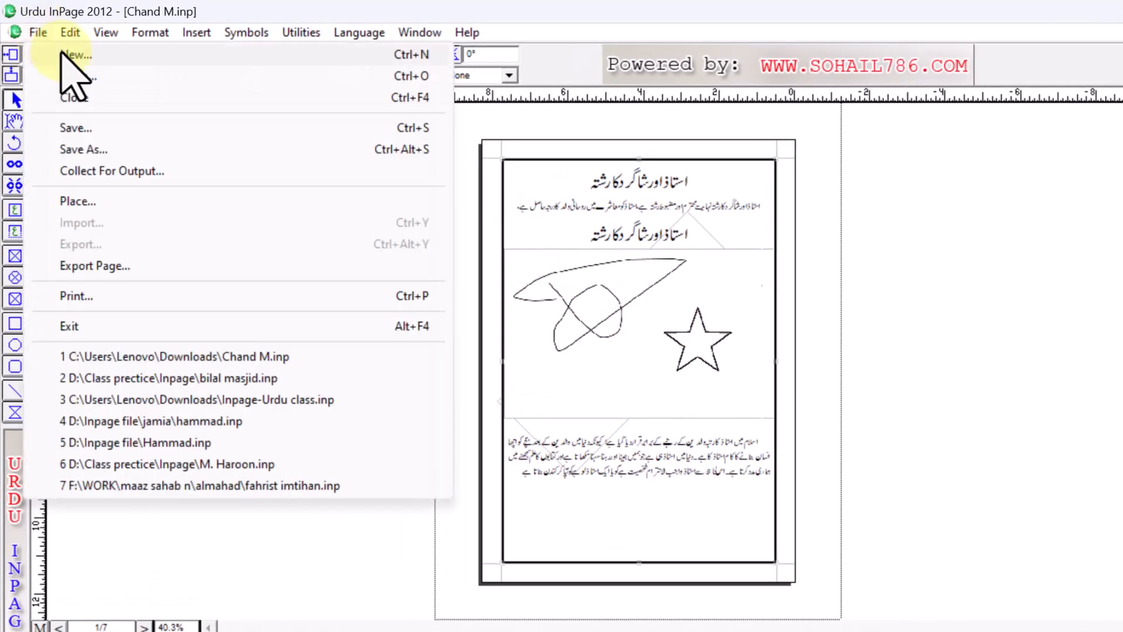
left_click(58, 53)
left_click(779, 273)
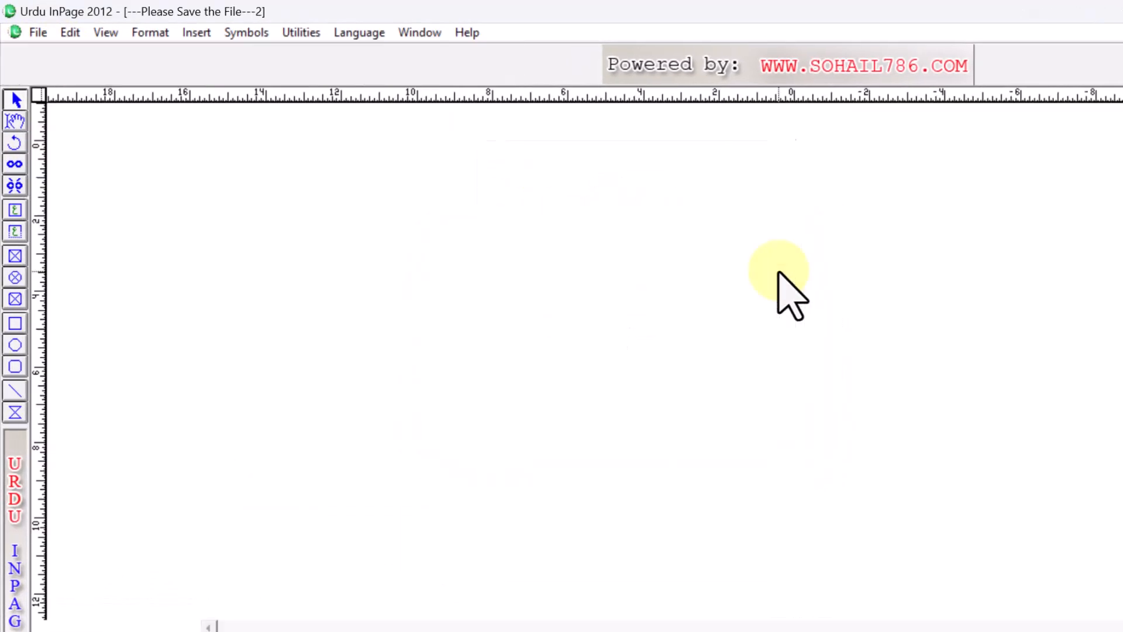
left_click(609, 258, "ctrl")
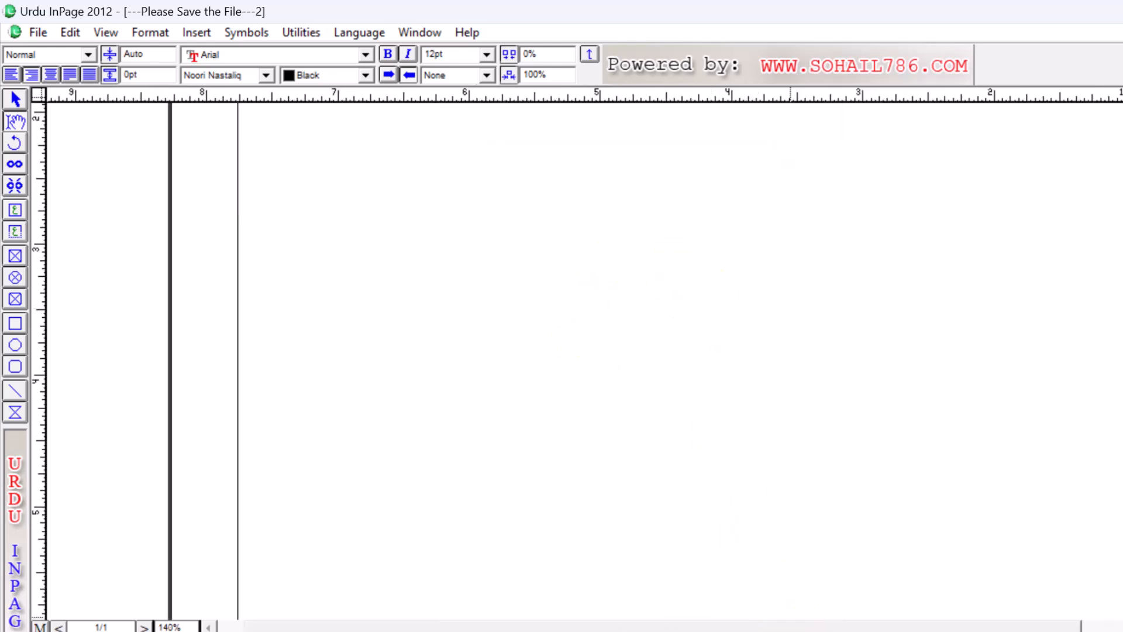
Switch to Paint, draw a right-pointing block arrow below the freehand line, and copy the drawing.
left_click(854, 630)
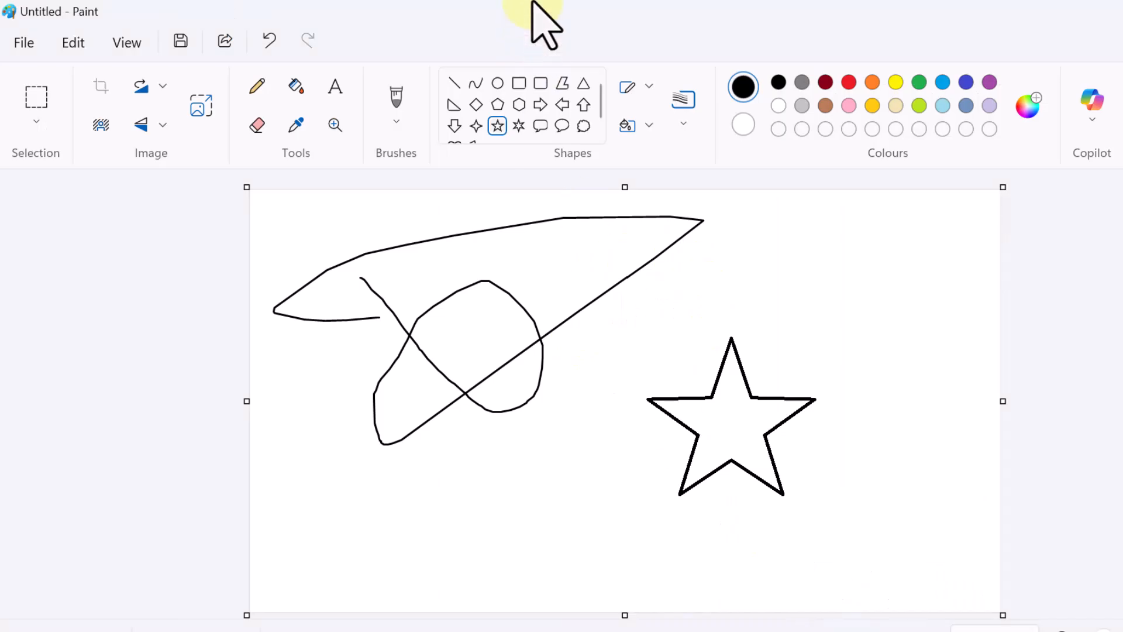
left_click(540, 105)
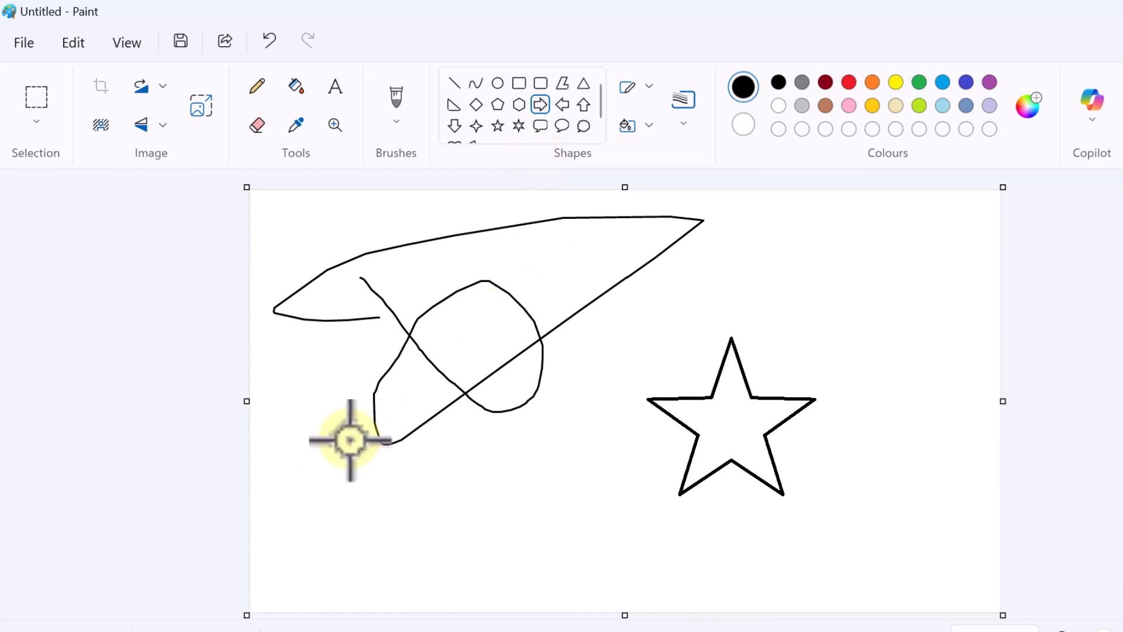
left_click_drag(302, 466, 623, 602)
left_click(75, 45)
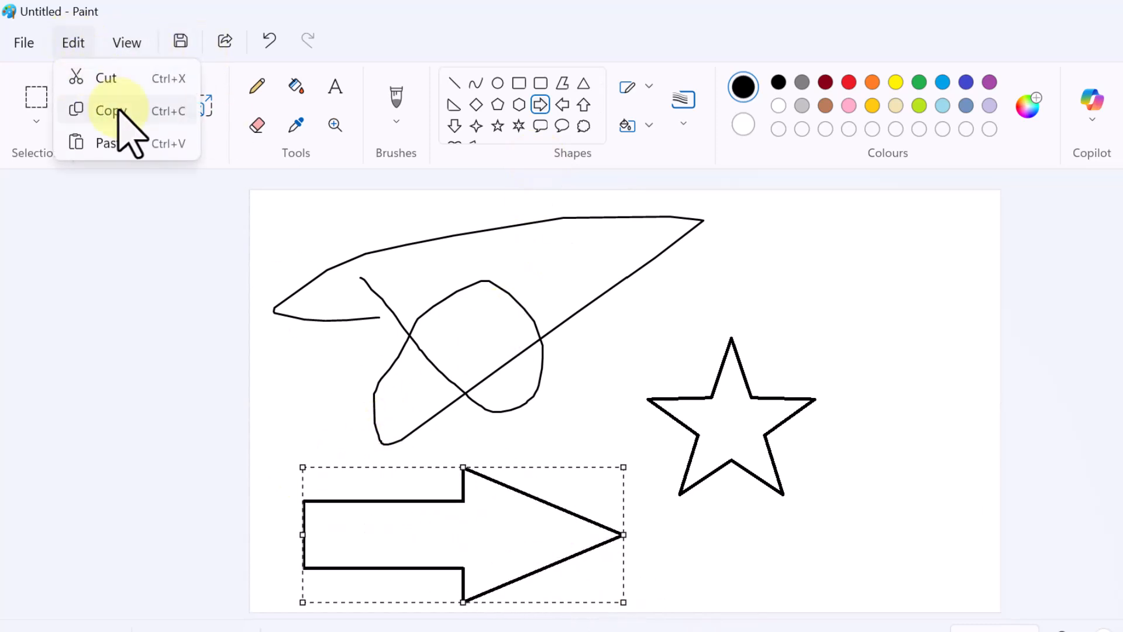
left_click(120, 112)
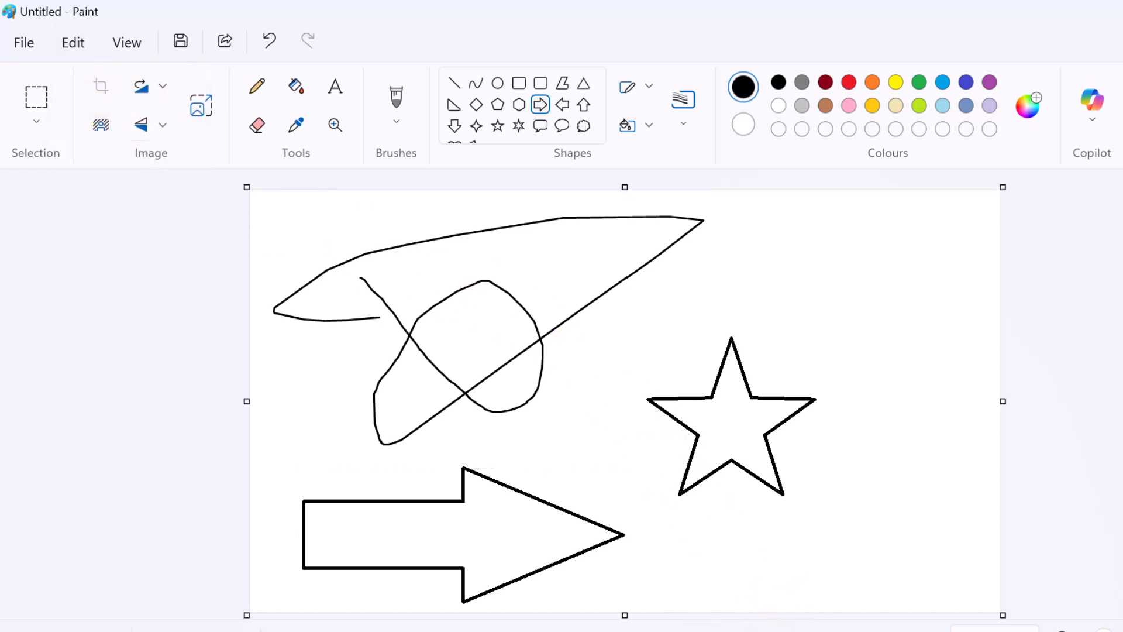
Switch to InPage and insert the copied drawing into the new document with Paste Special as Picture (Metafile).
key("alt+Tab")
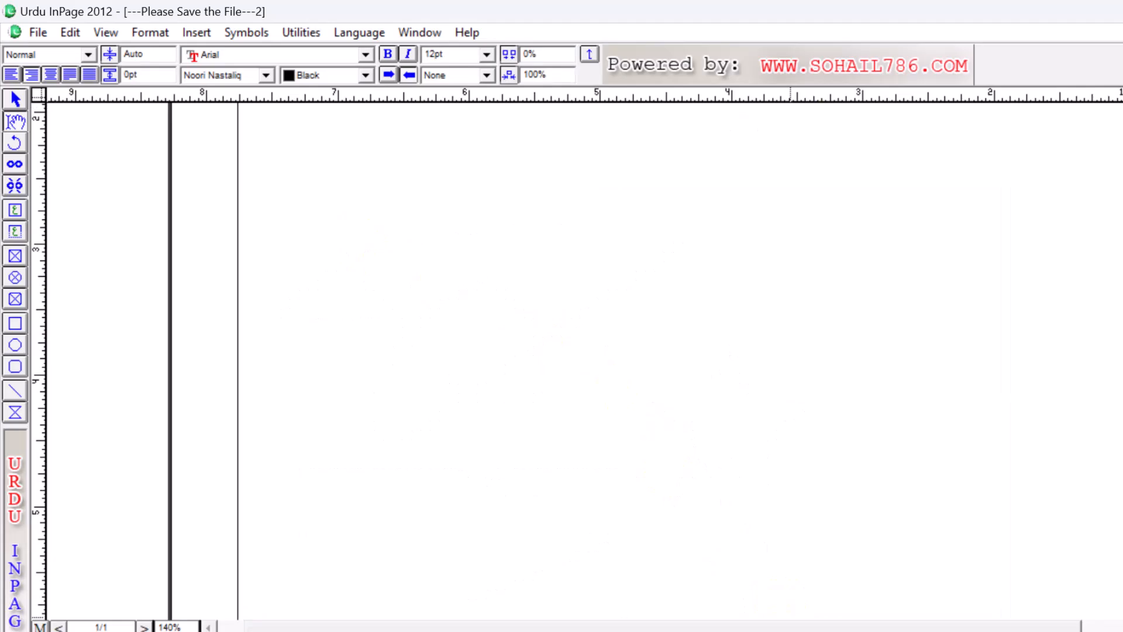
left_click(67, 33)
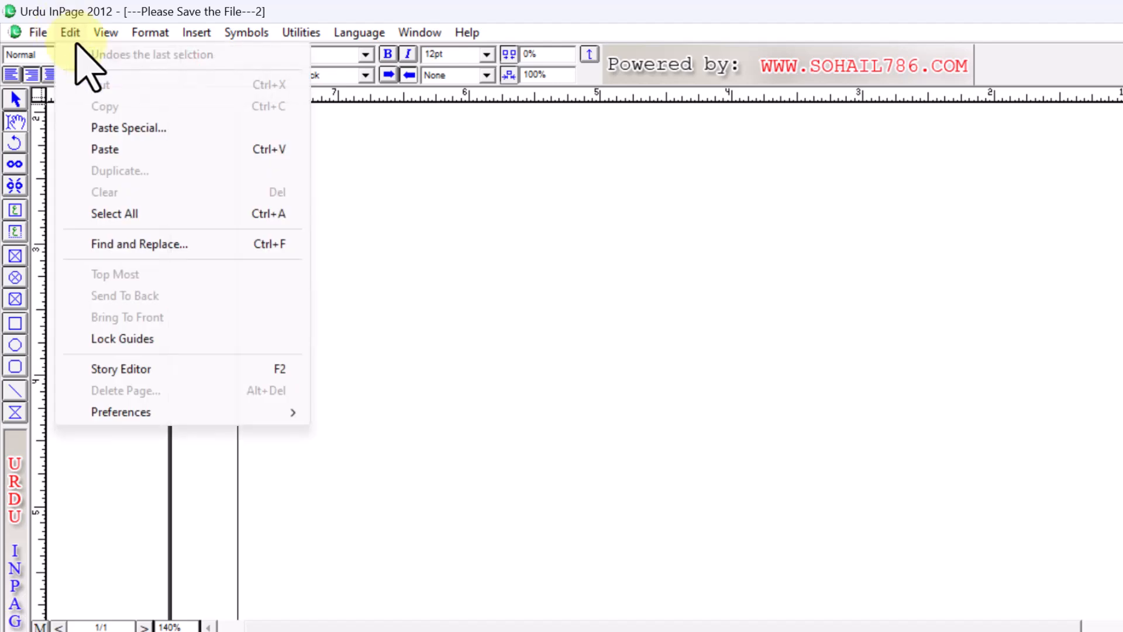
left_click(134, 129)
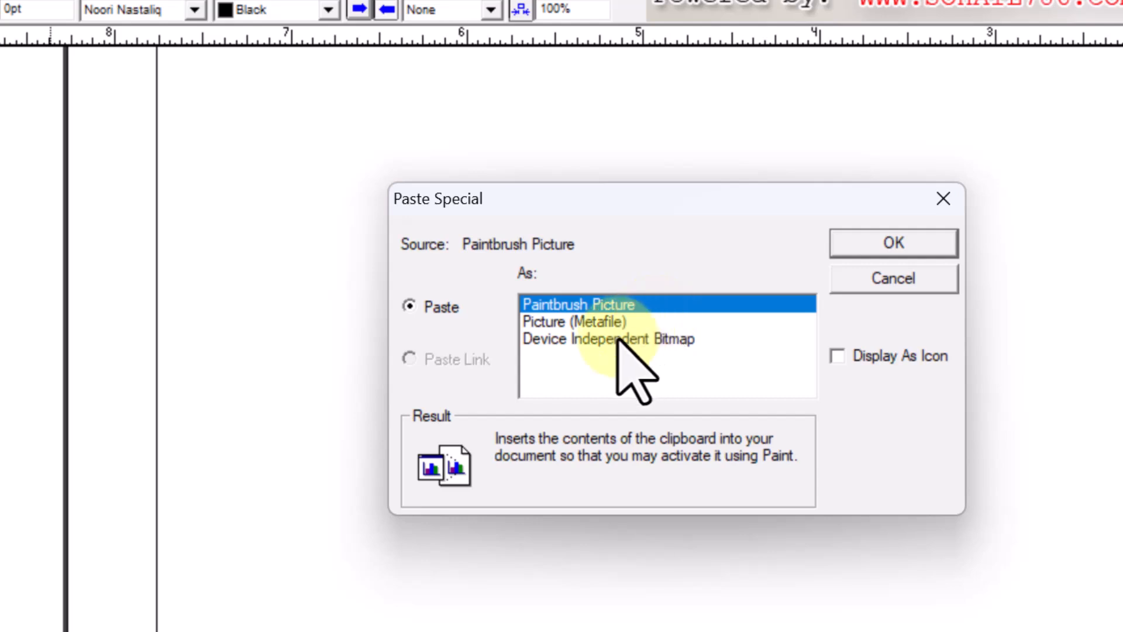
left_click(574, 321)
left_click(854, 245)
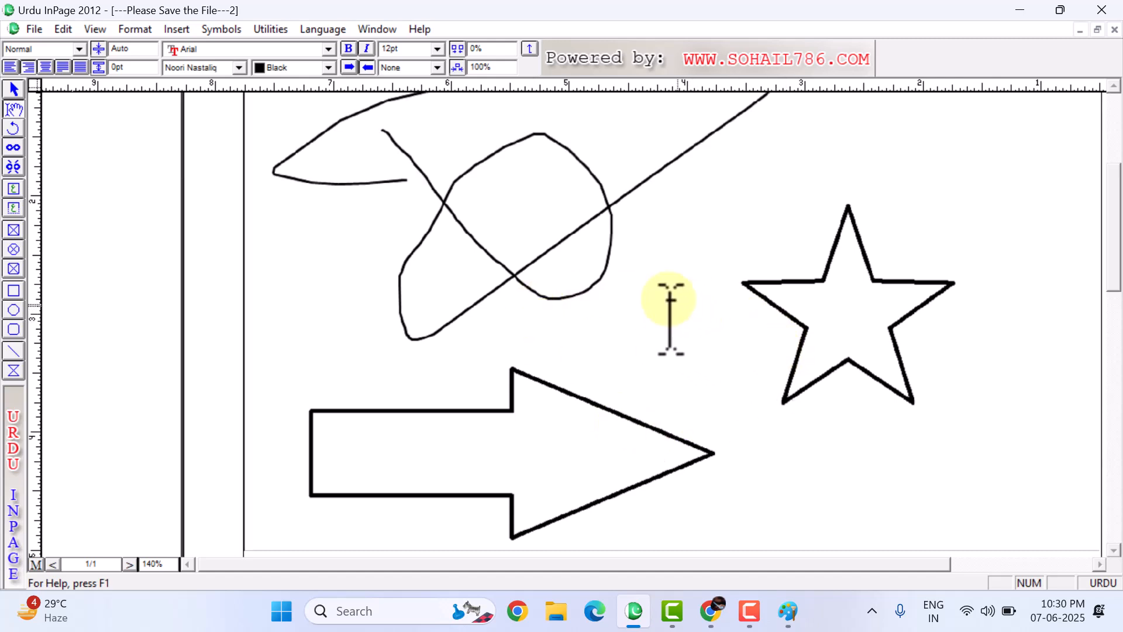
key("ctrl+0")
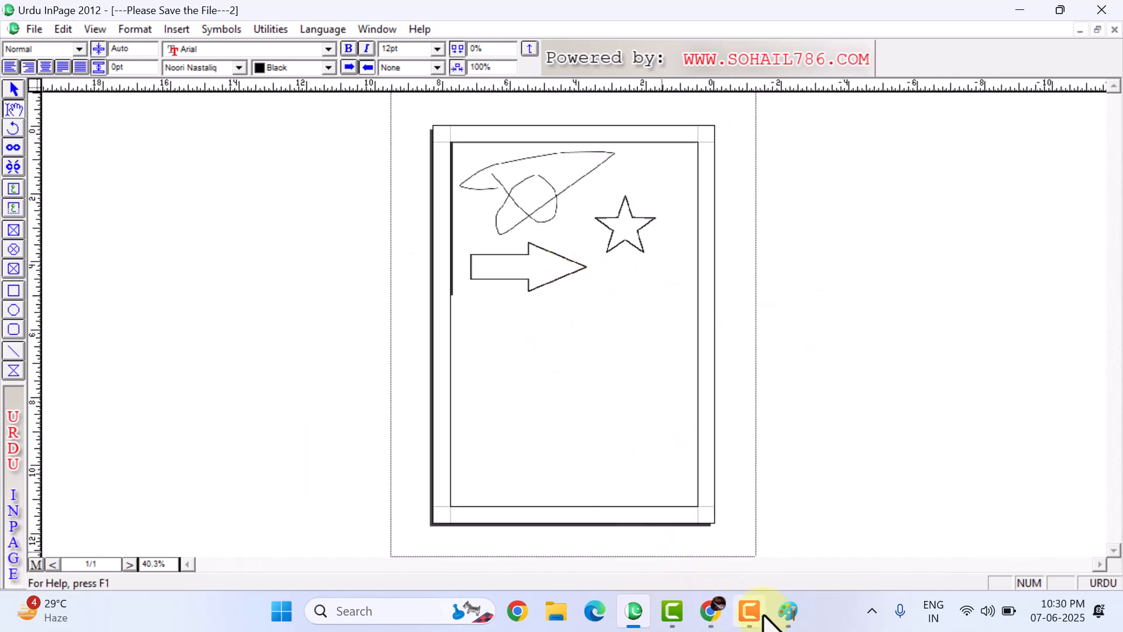
Switch to Paint and erase the whole drawing from the canvas.
left_click(787, 612)
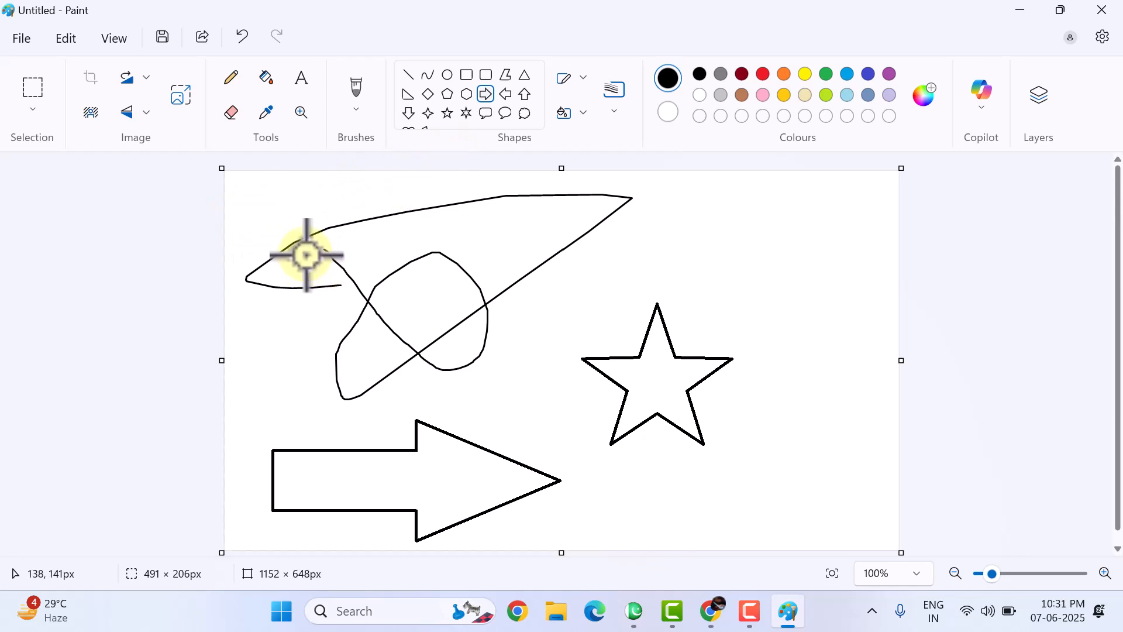
key("ctrl+a")
key("Delete")
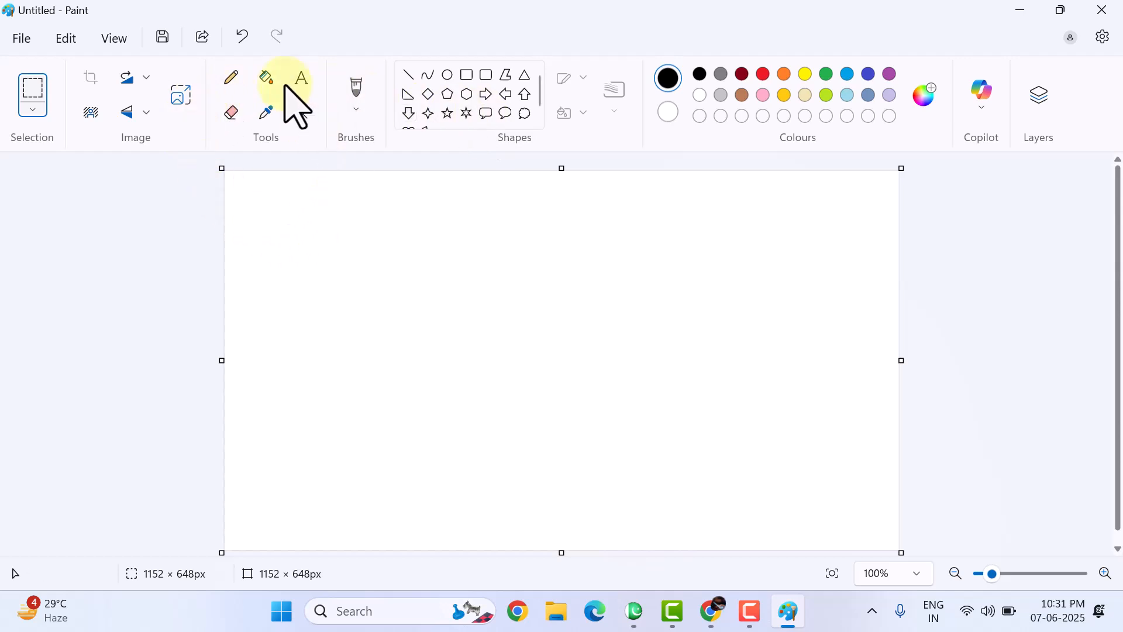
Add a one-word name as text on the blank canvas and copy it.
left_click(303, 82)
left_click(310, 303)
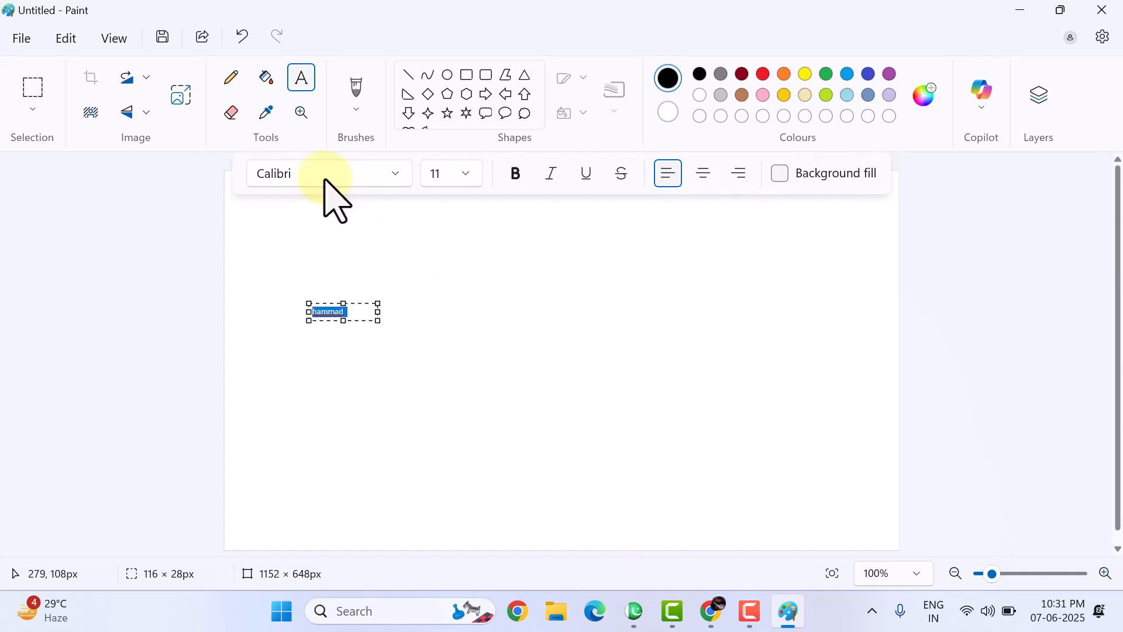
left_click(66, 38)
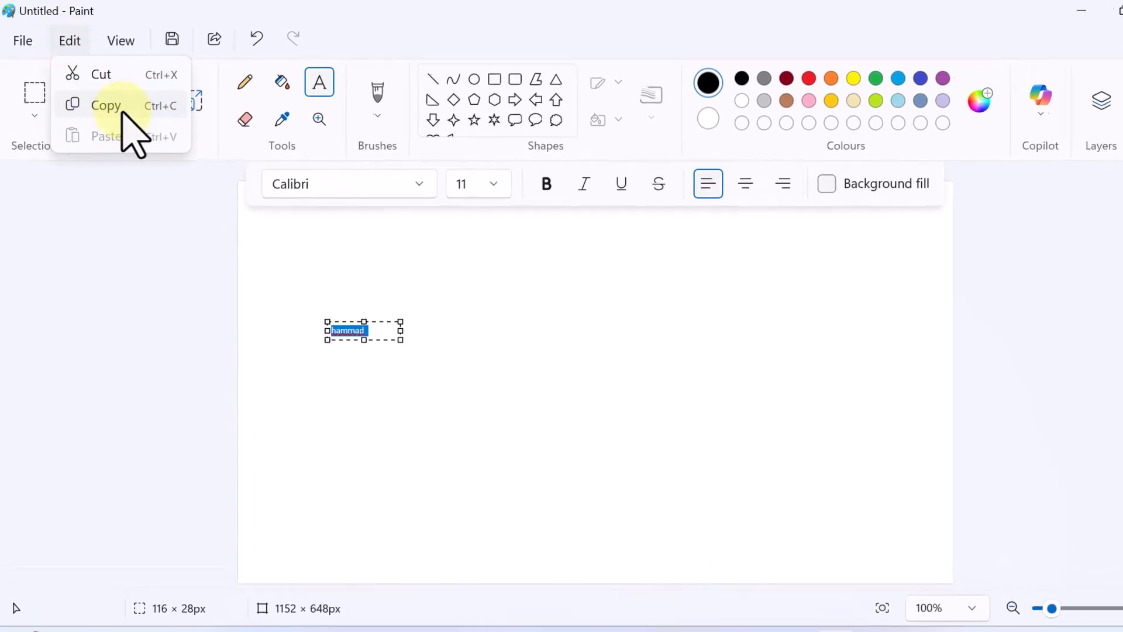
left_click(105, 99)
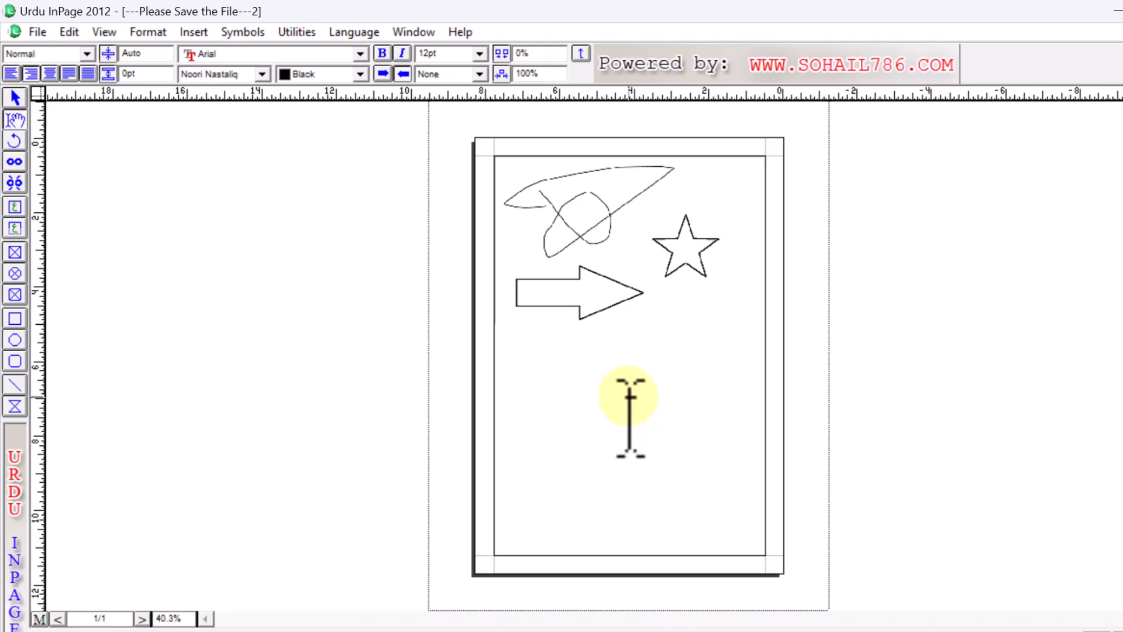
Switch to InPage and insert the copied name below the drawing with Paste Special as Text.
left_click(69, 32)
left_click(139, 126)
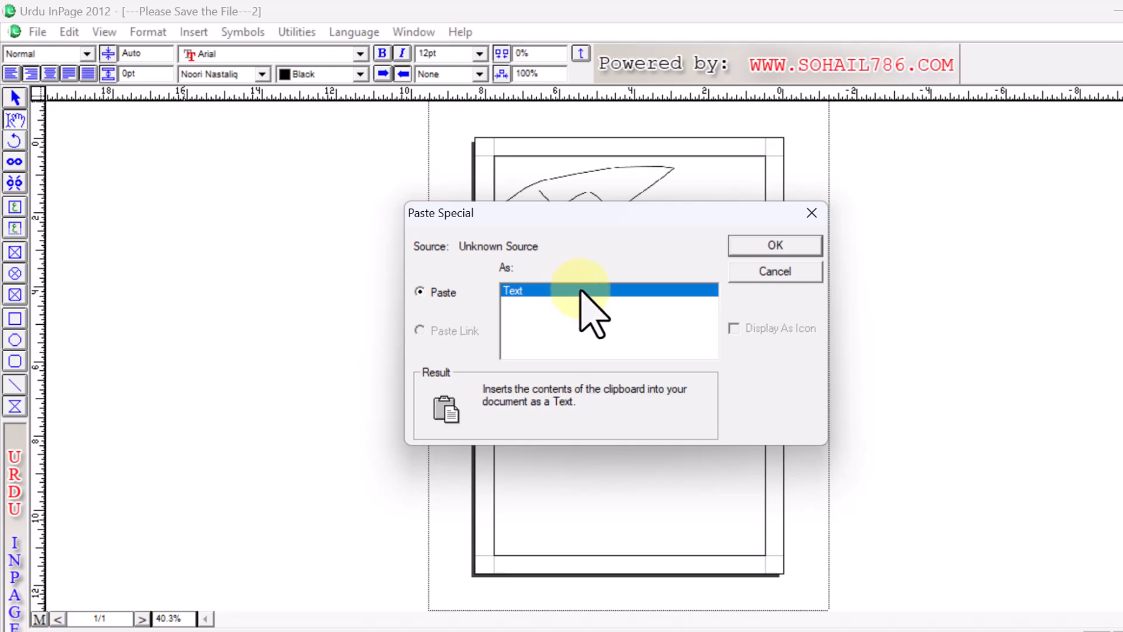
left_click(757, 244)
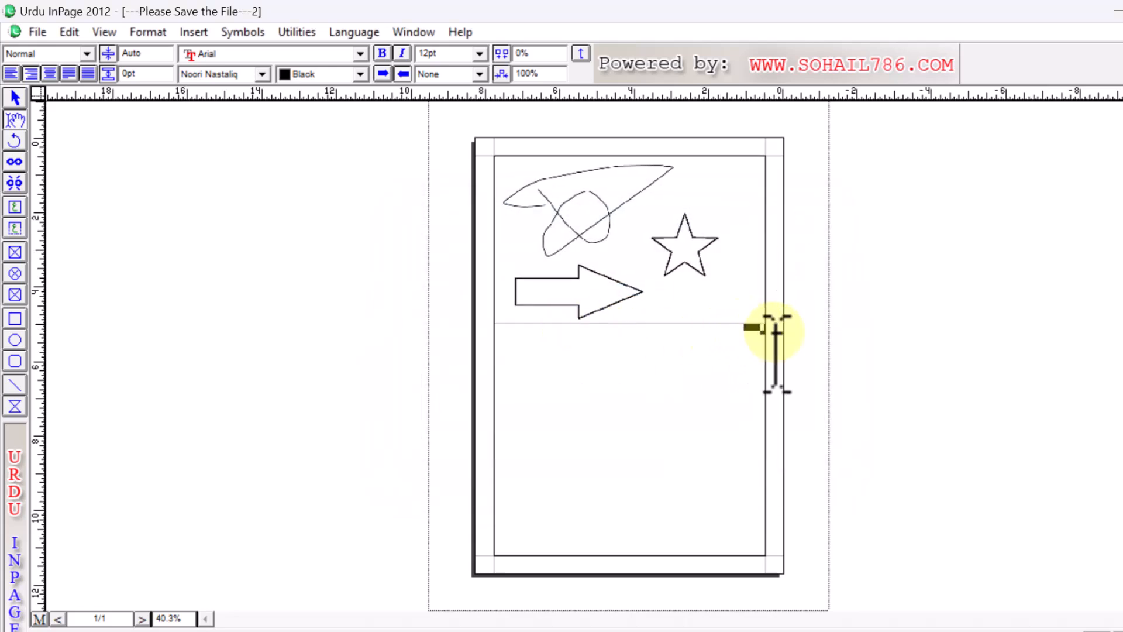
right_click(735, 320)
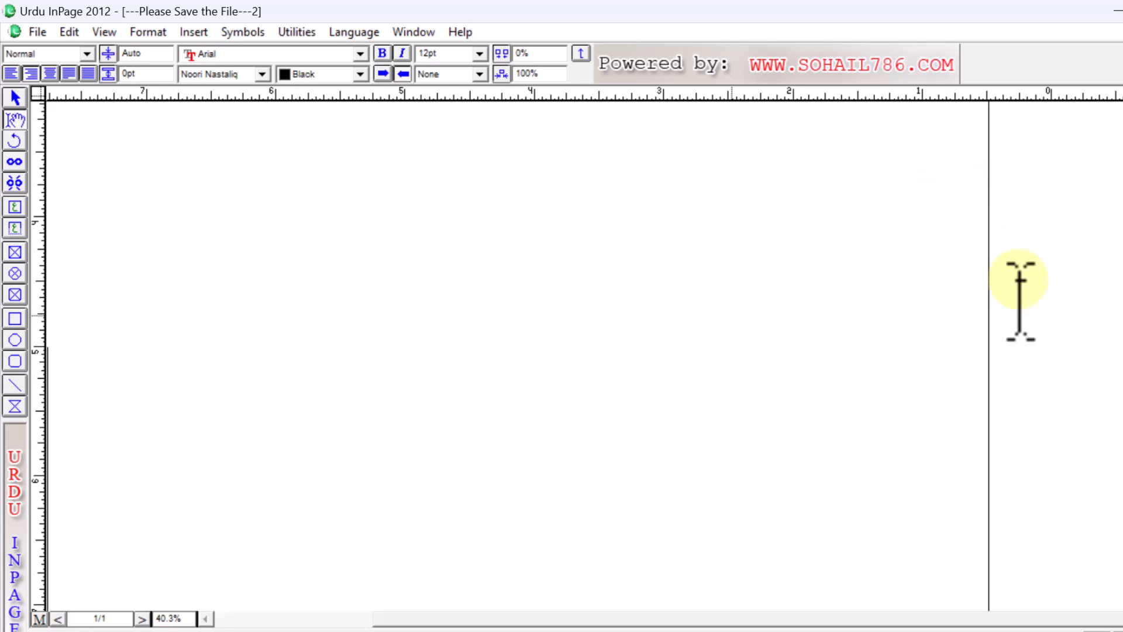
double_click(930, 370)
left_click(906, 370)
double_click(933, 374)
left_click(915, 375)
double_click(916, 376)
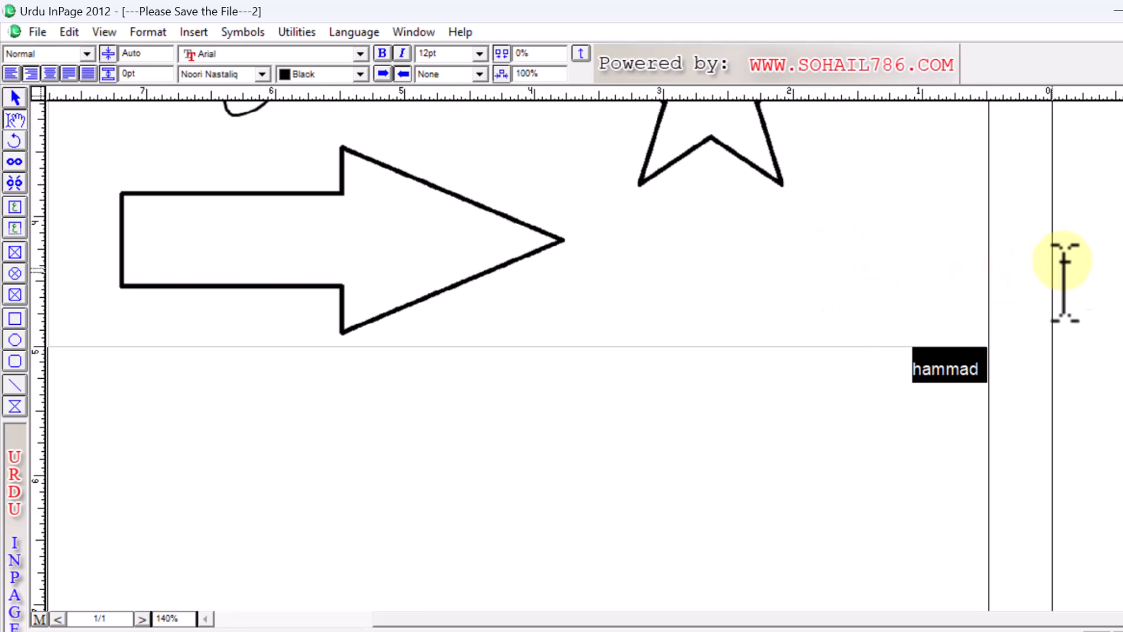
Close the new document and the Urdu essay document without saving either one.
key("ctrl+F4")
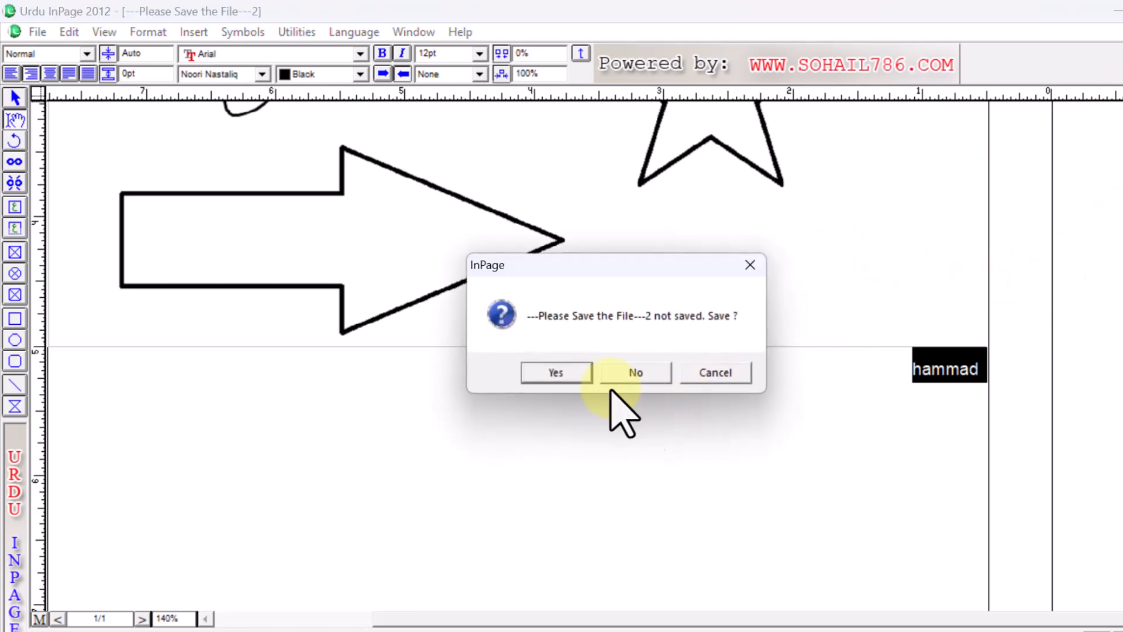
left_click(632, 372)
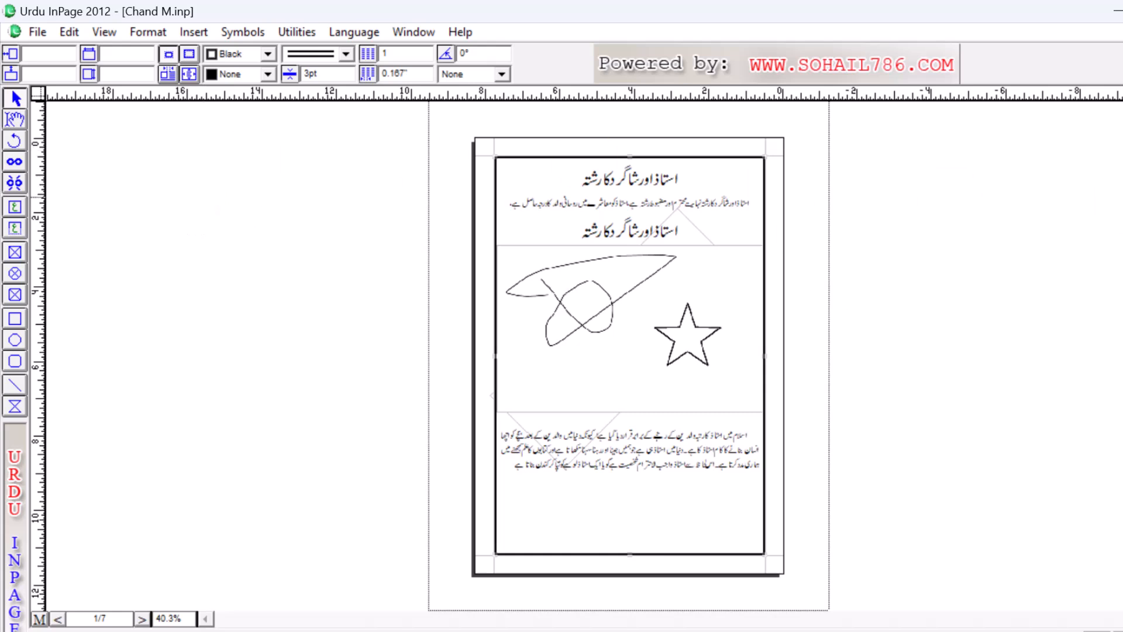
key("ctrl+F4")
left_click(627, 374)
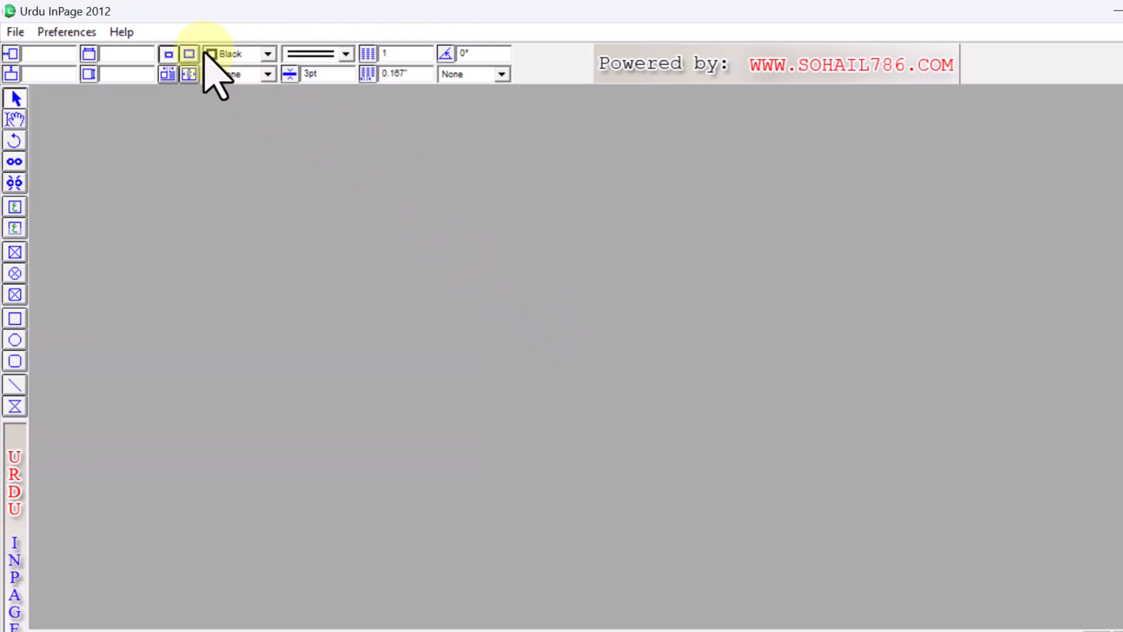
Reopen the Urdu essay from the recently used files and examine the Edit commands available for its text.
left_click(14, 31)
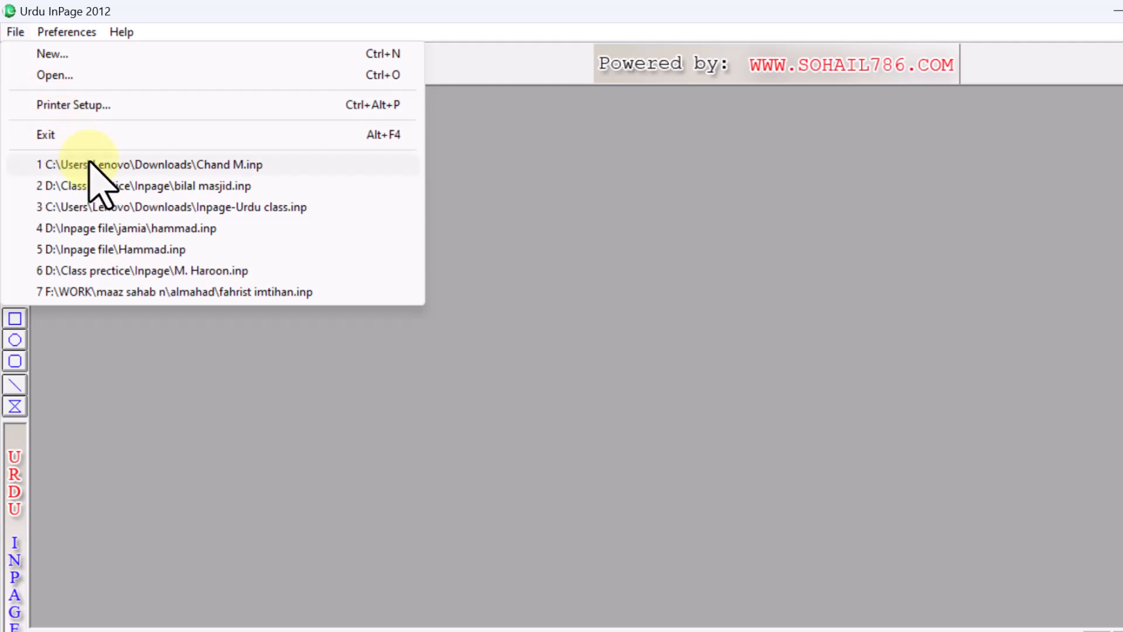
left_click(89, 164)
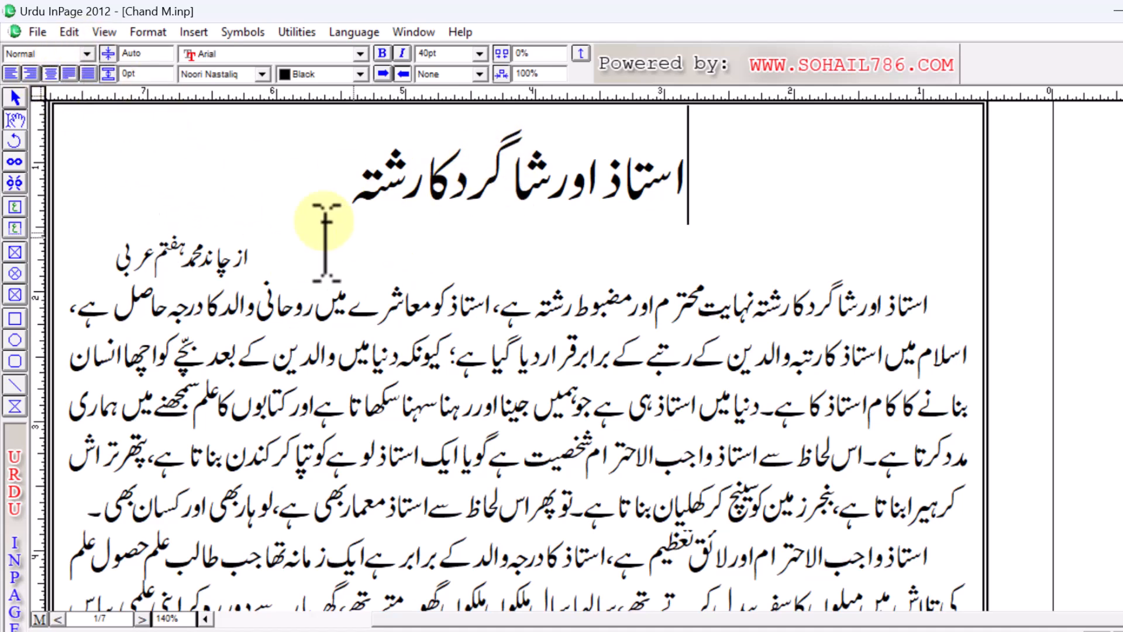
left_click(69, 32)
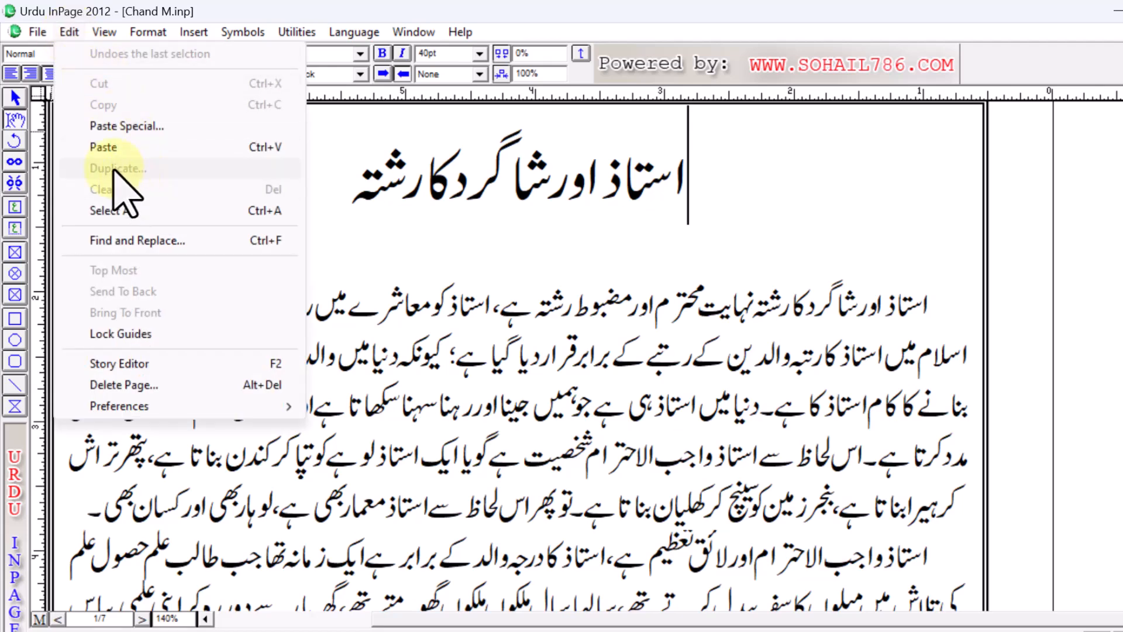
left_click(371, 251)
Create a new document and draw a text box about 2.97 by 1.62 inches in the page's upper-right corner.
left_click(38, 31)
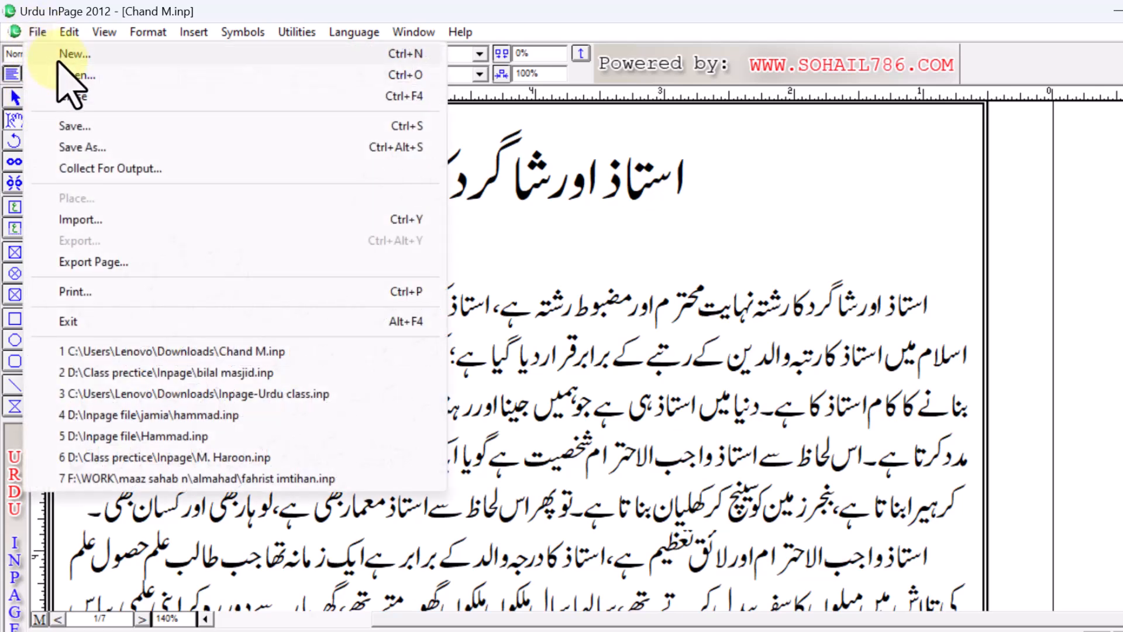
left_click(65, 50)
left_click(770, 274)
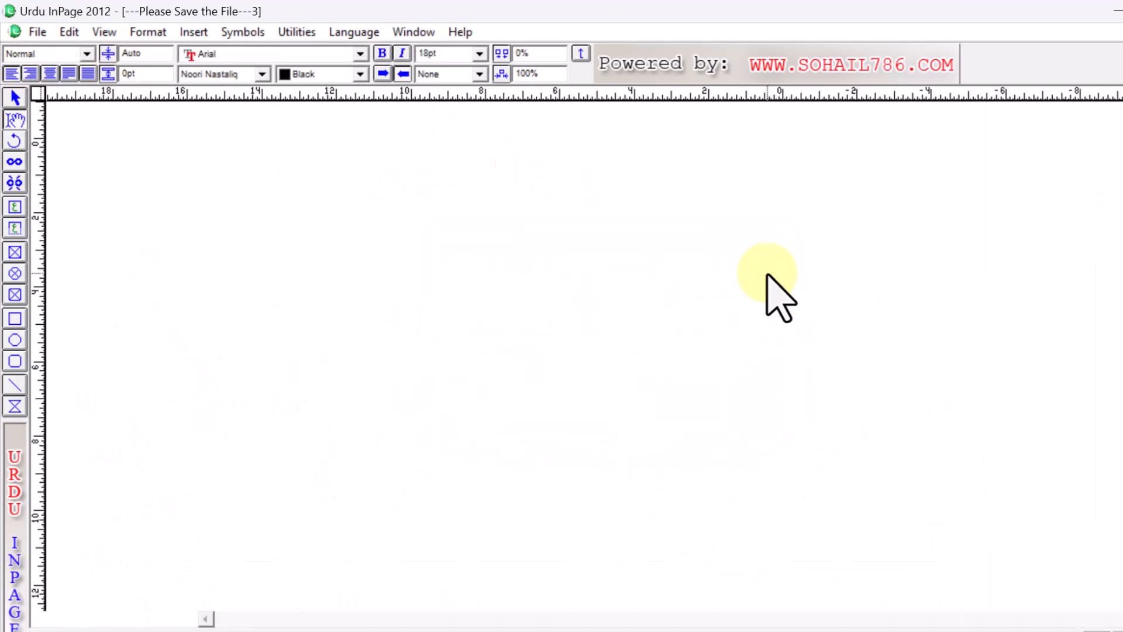
key("F5")
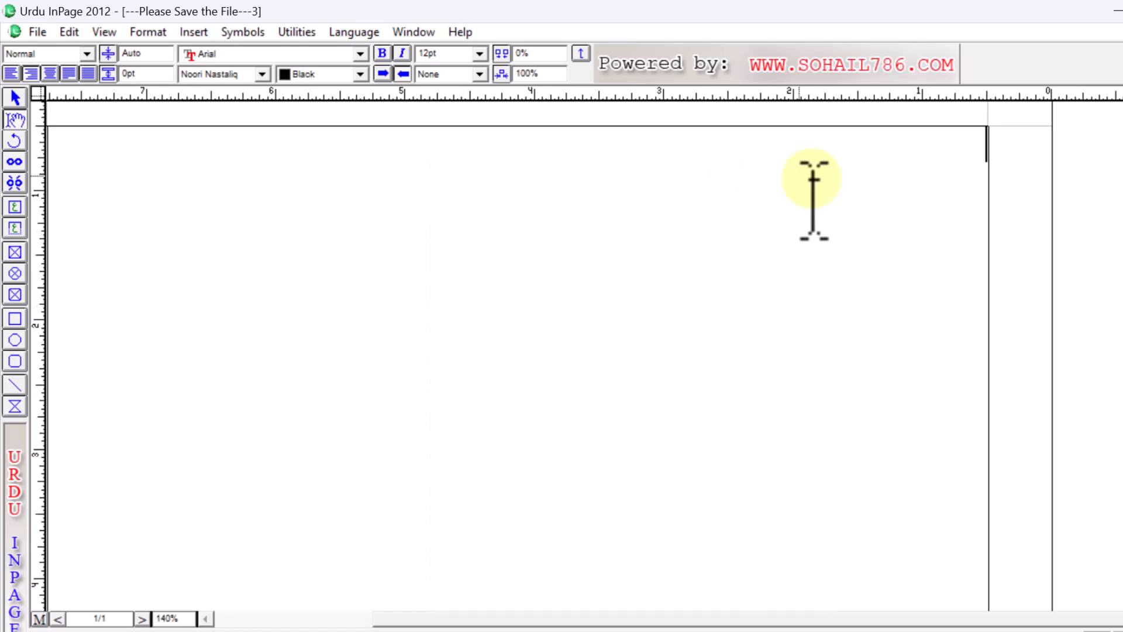
left_click(16, 207)
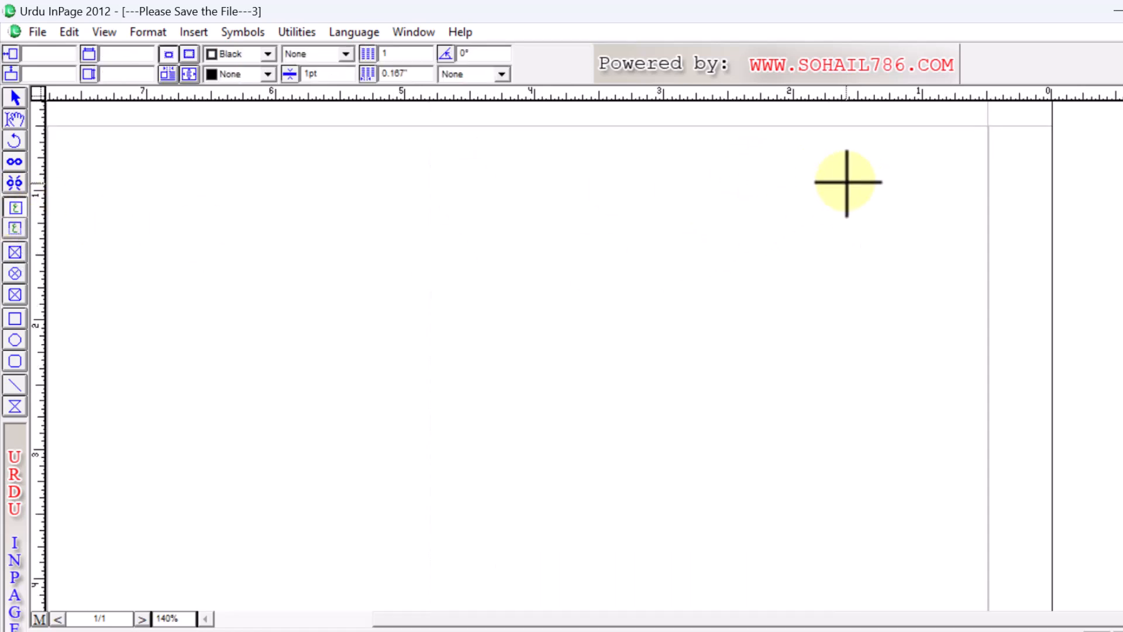
left_click_drag(630, 127, 987, 283)
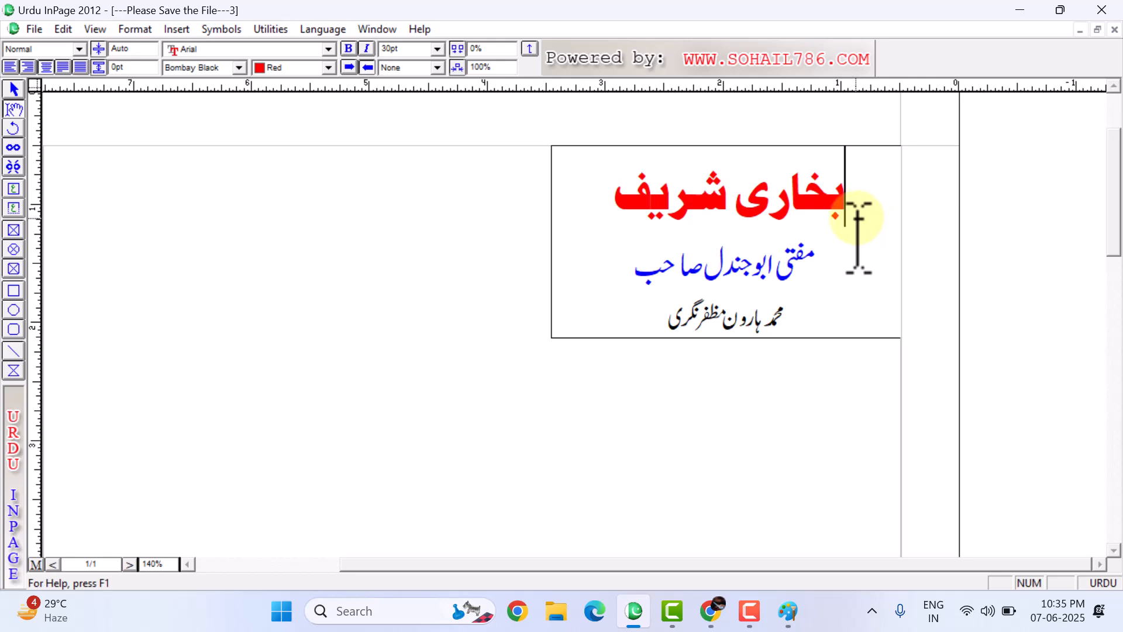
Give the text box containing the three Urdu lines a dashed border 3 pt thick.
left_click(14, 89)
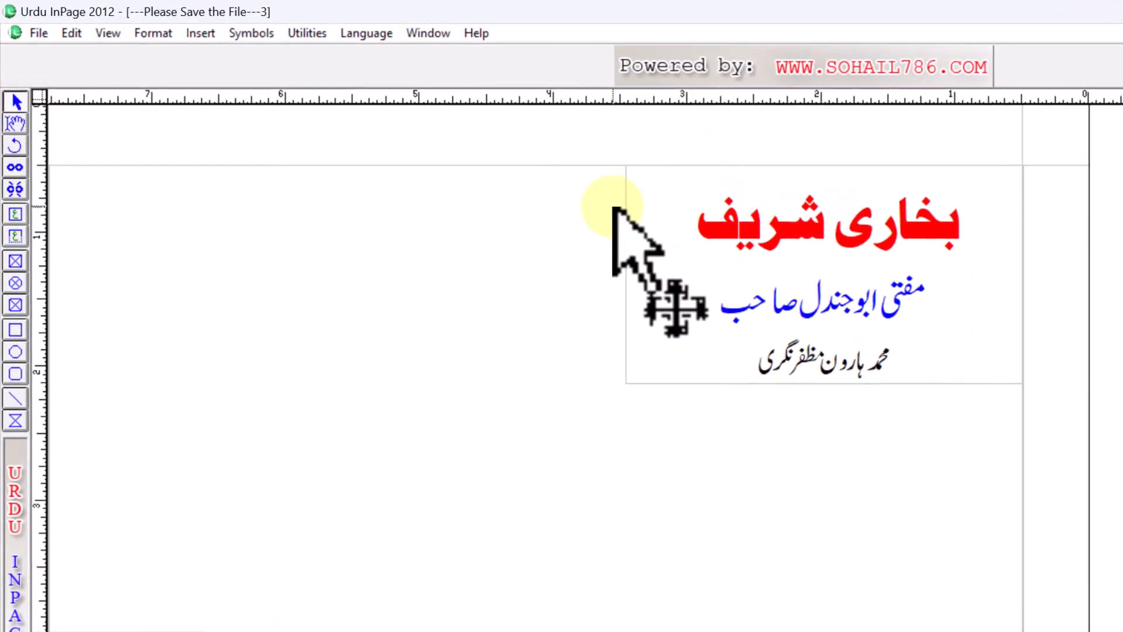
left_click(625, 209)
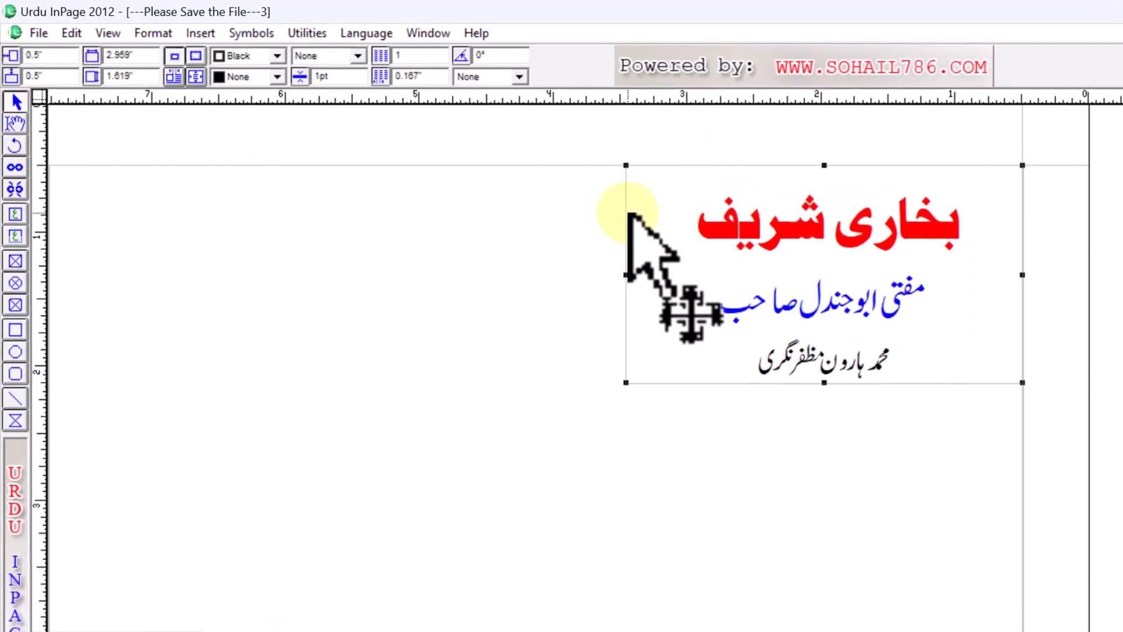
left_click(358, 57)
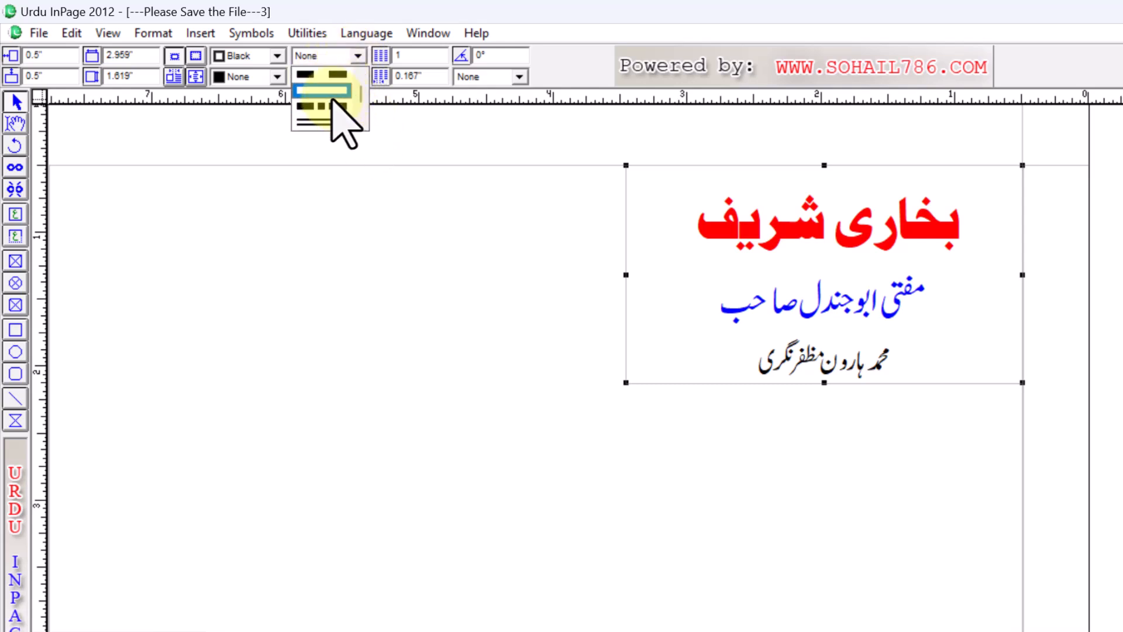
left_click(331, 94)
left_click_drag(344, 81, 300, 87)
key("Return")
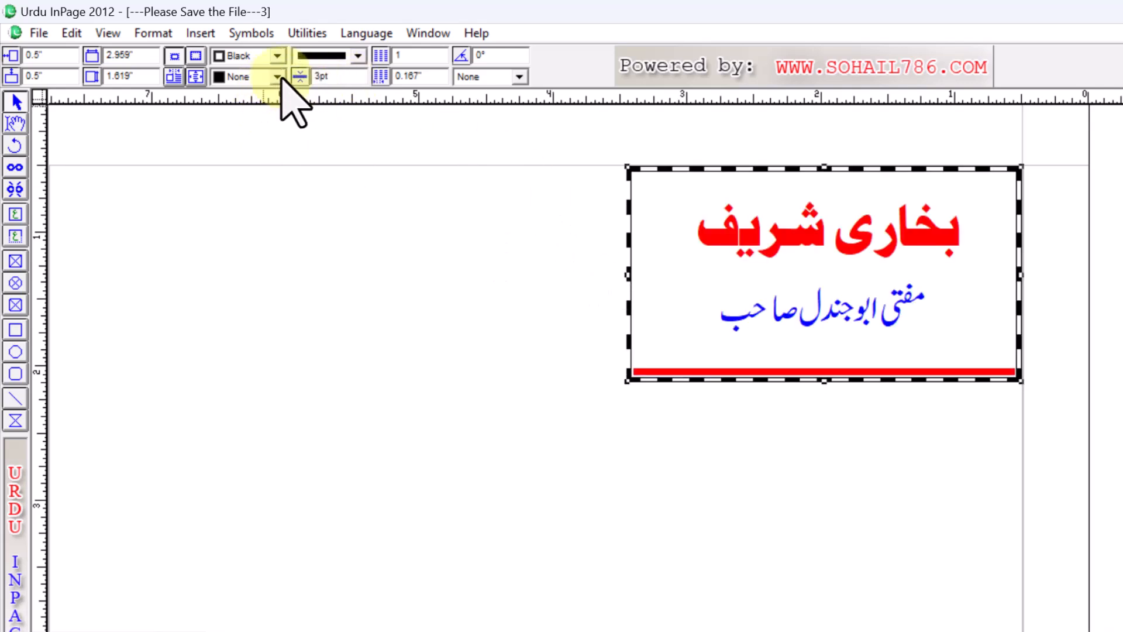
Set the text box's border colour to Red and inspect the box on the page.
left_click(278, 77)
left_click(277, 76)
left_click(277, 56)
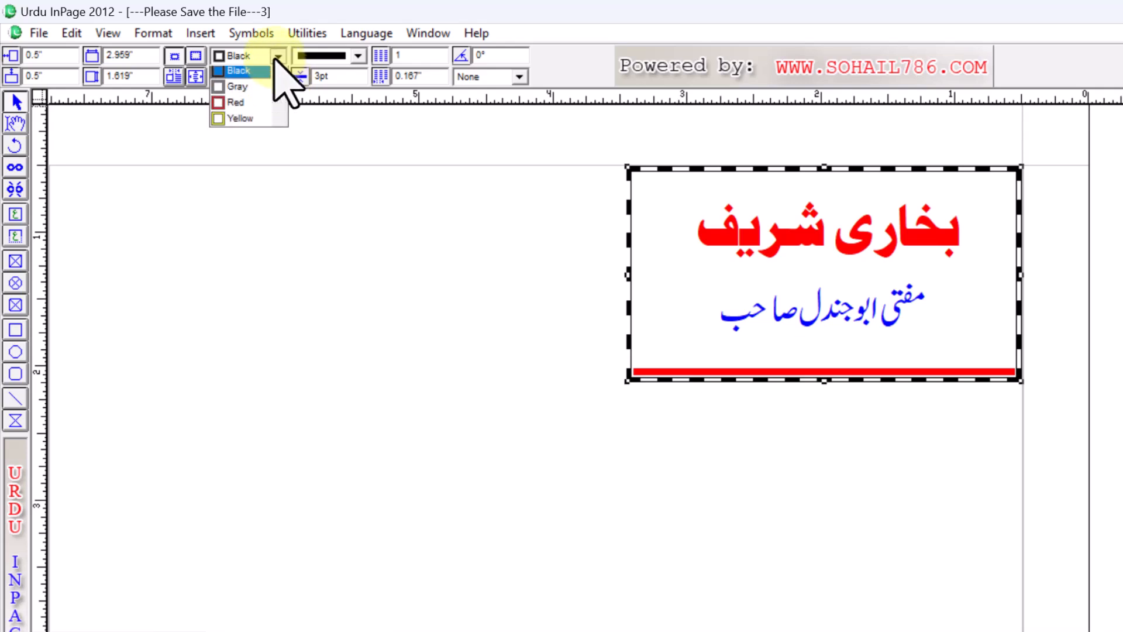
left_click(257, 103)
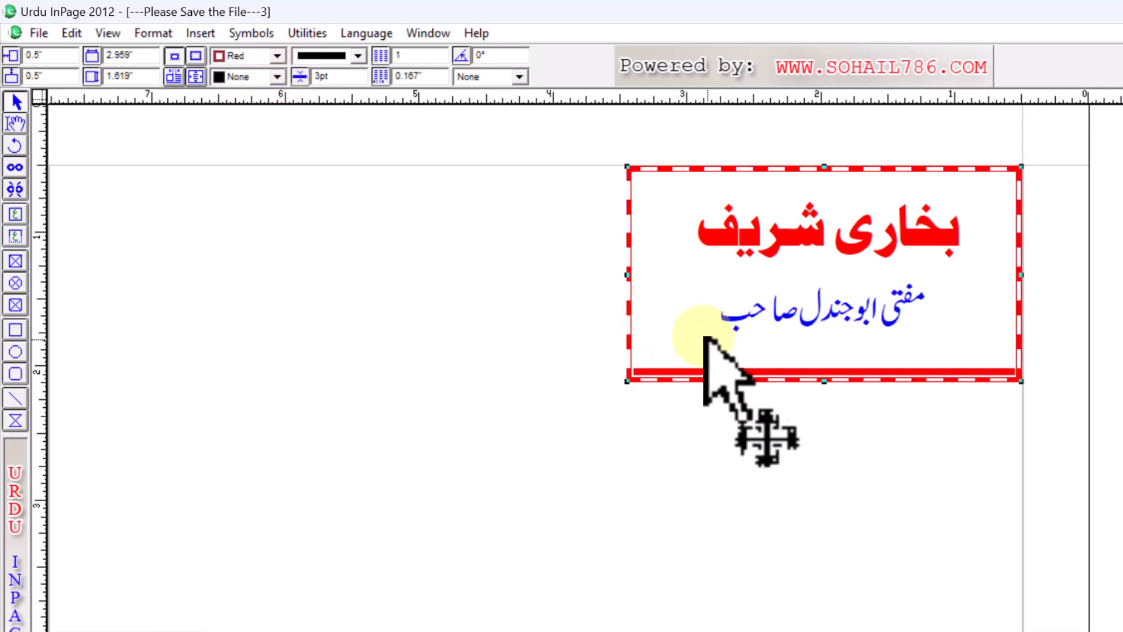
right_click(825, 216)
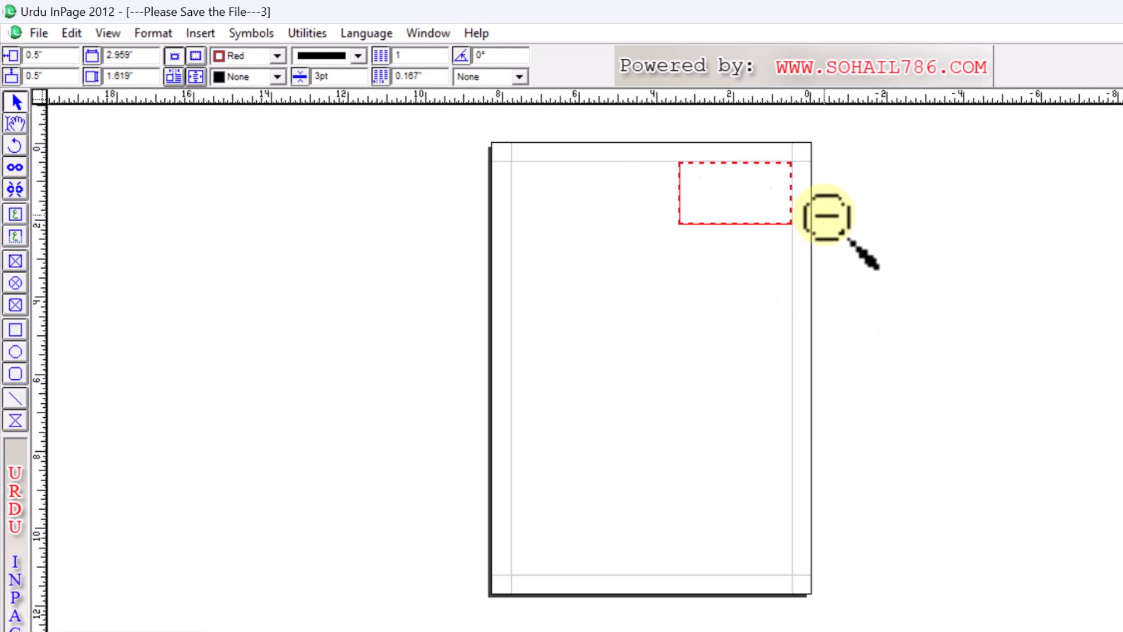
right_click(738, 187)
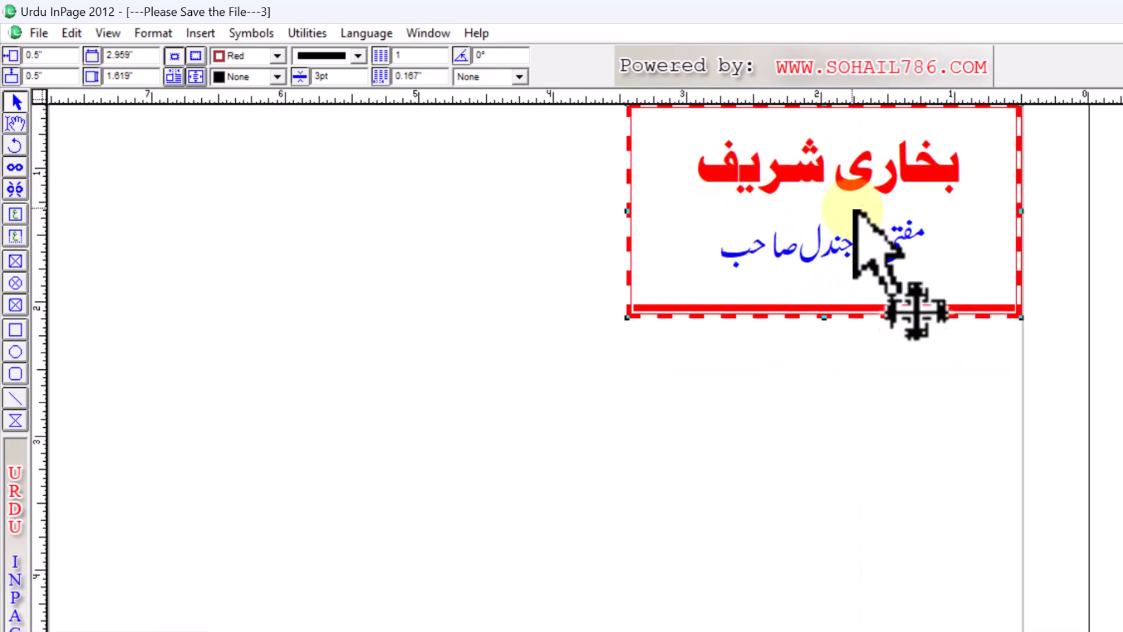
right_click(935, 202)
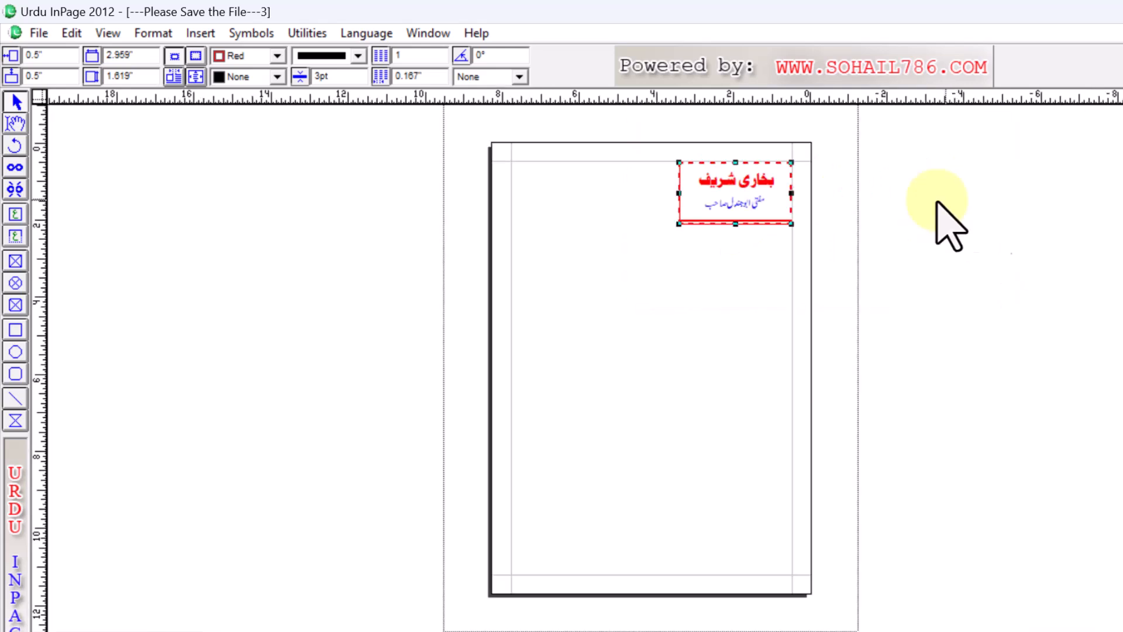
right_click(741, 168)
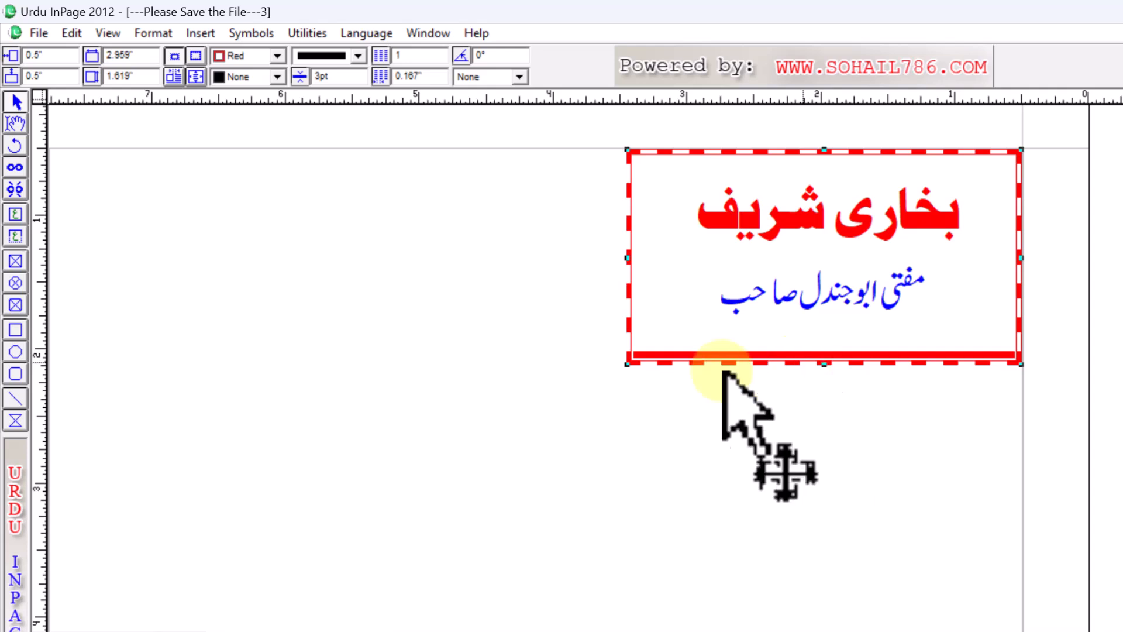
Set the line spacing of the blue second line in the text box to 27.4 pt.
left_click(15, 123)
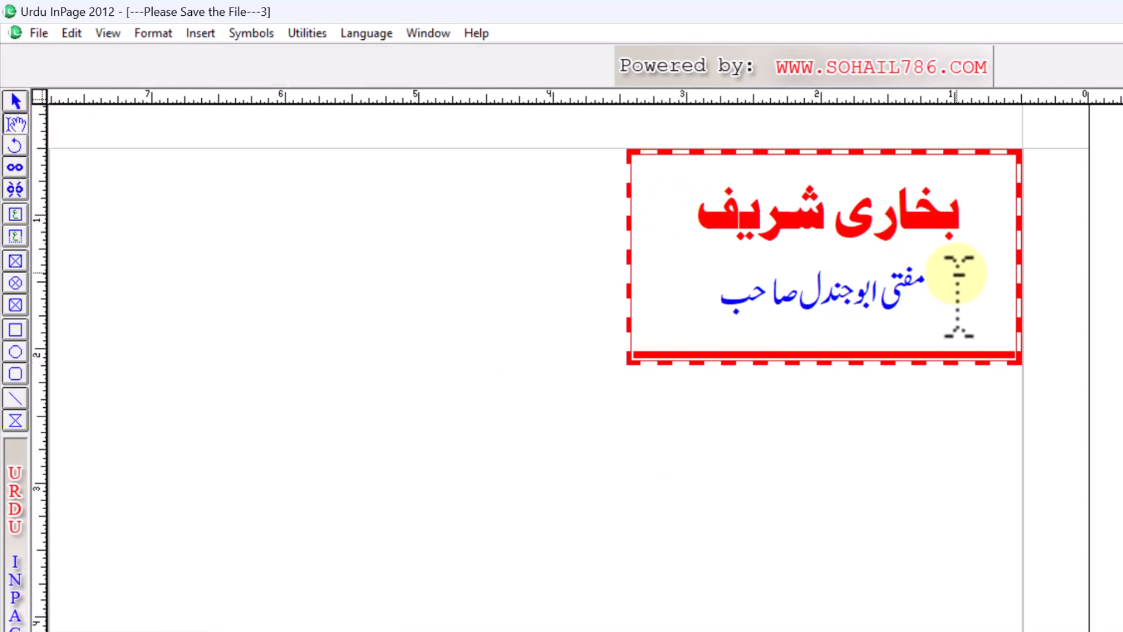
left_click_drag(947, 290, 727, 292)
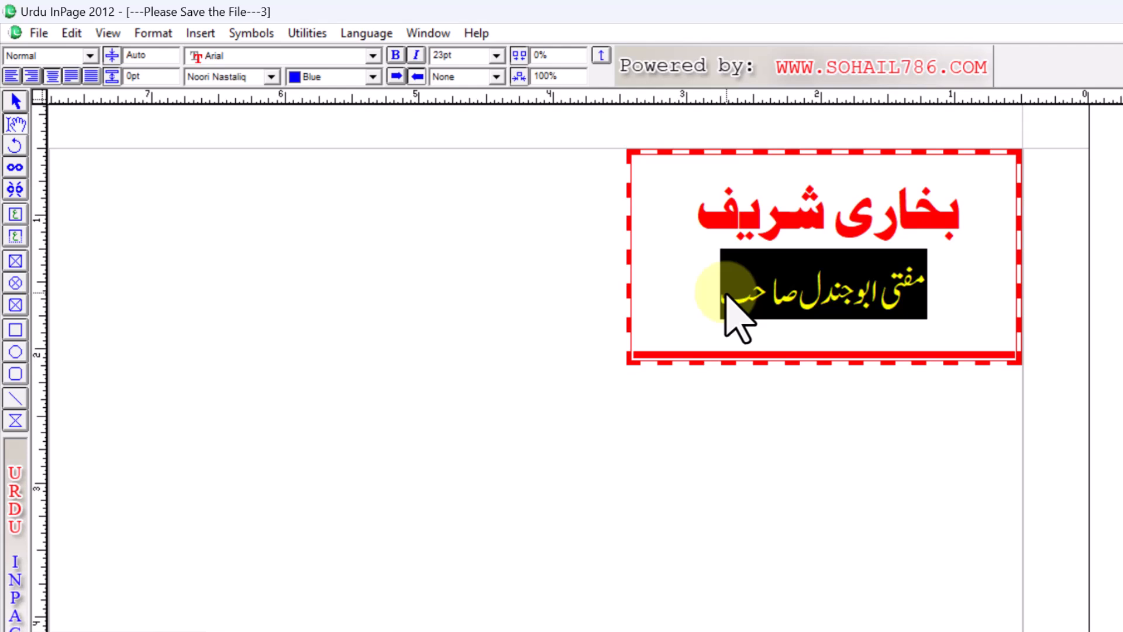
key("F9")
key("F9")
key("F9")
key("F9")
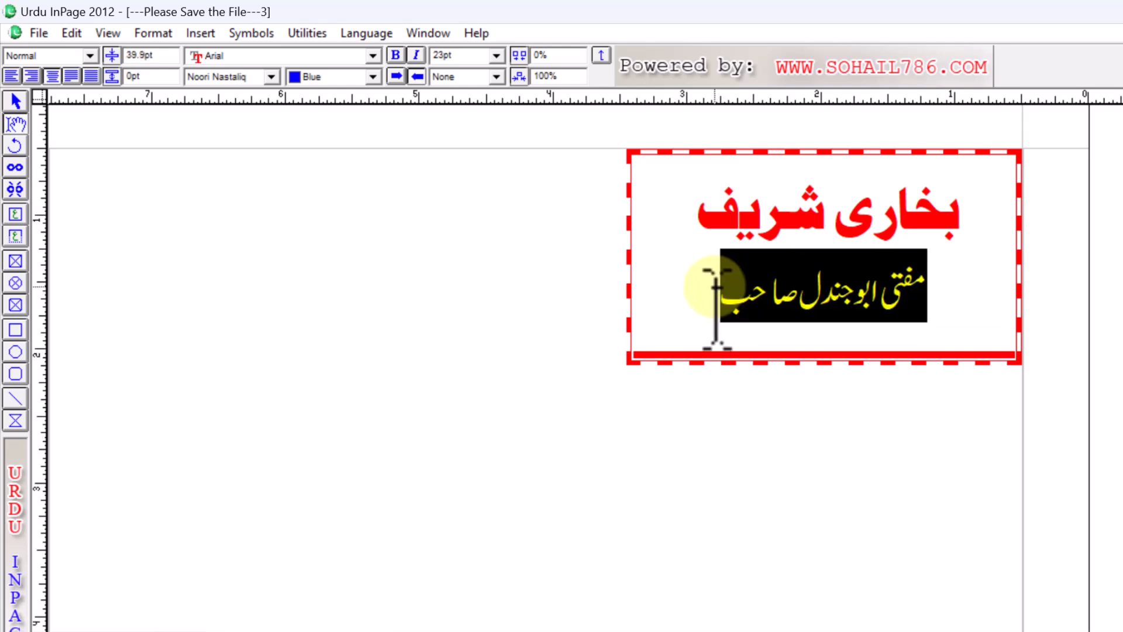
key("F9")
key("F9")
key("F9")
key("F9")
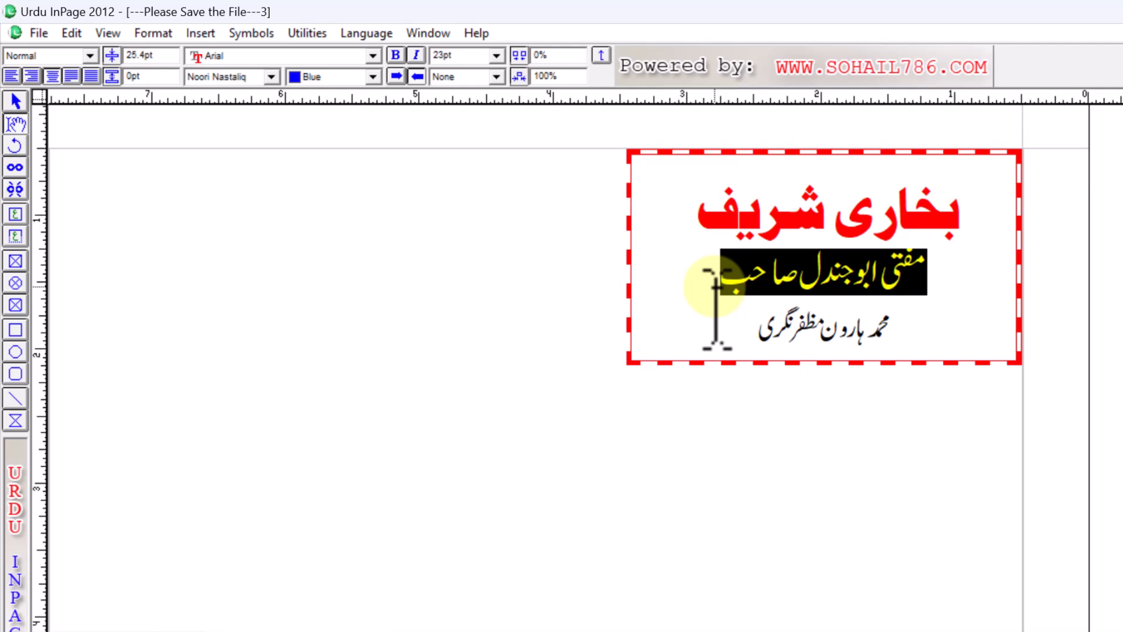
key("F10")
key("F10")
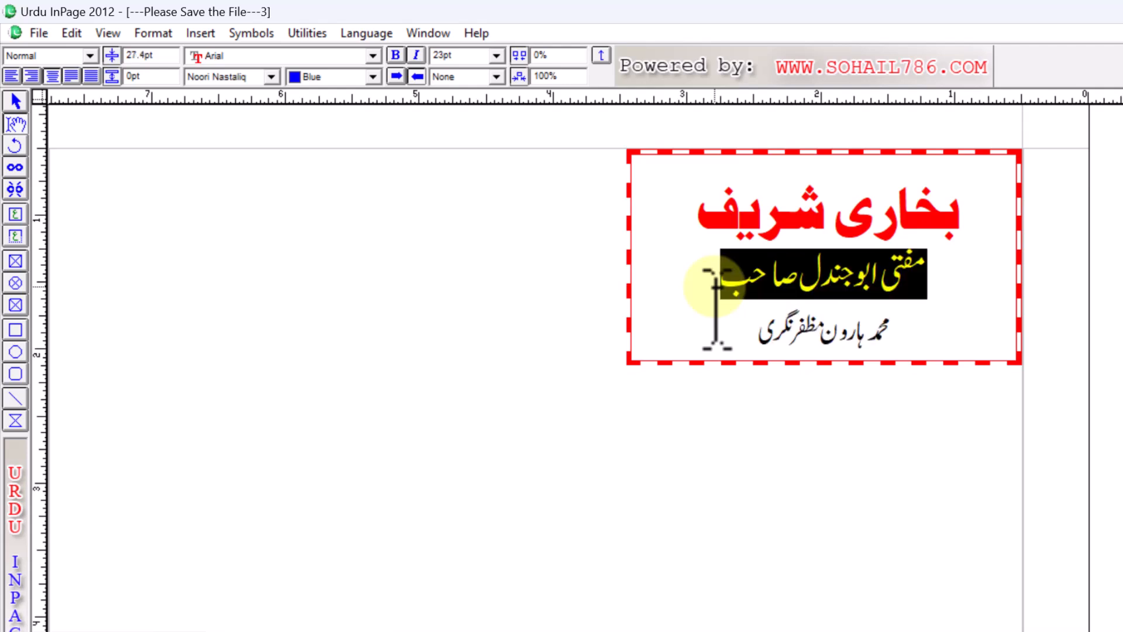
Increase the line spacing of the blue second line in the text box to 27.9 pt and deselect the line.
key("F10")
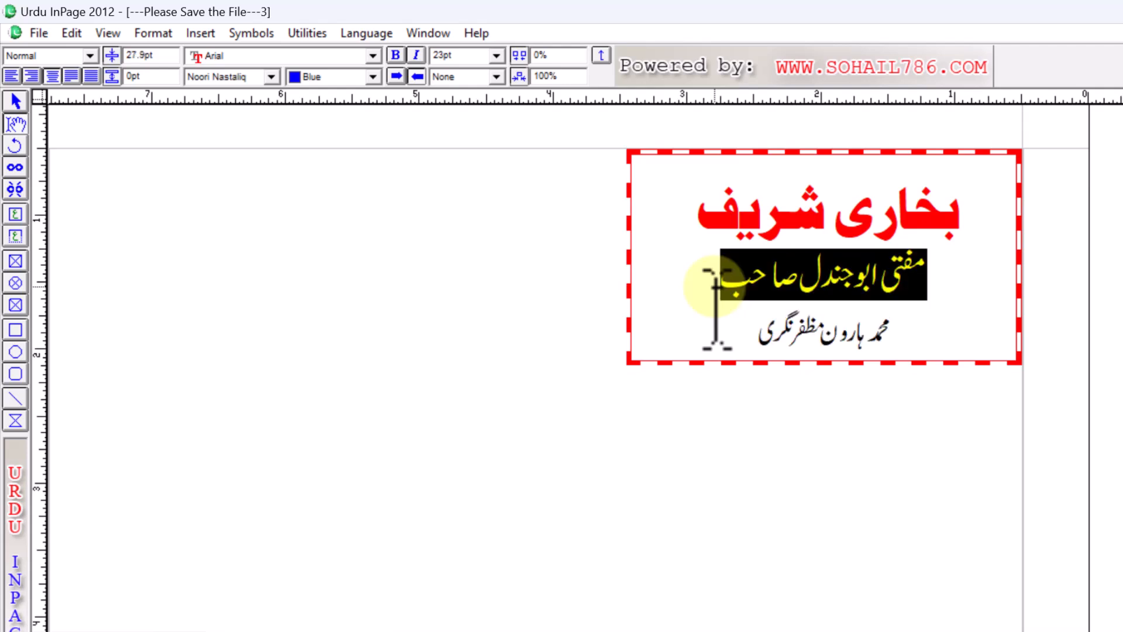
left_click(715, 287)
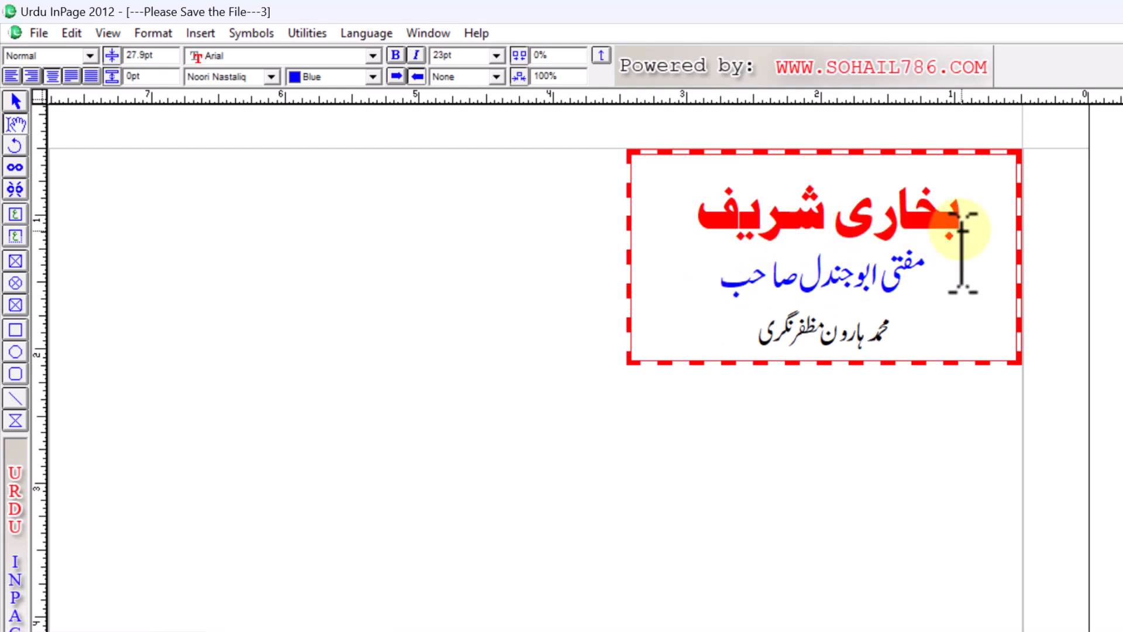
Duplicate the red-bordered text box into a grid of 4 rows and 2 columns without spacing.
left_click(15, 101)
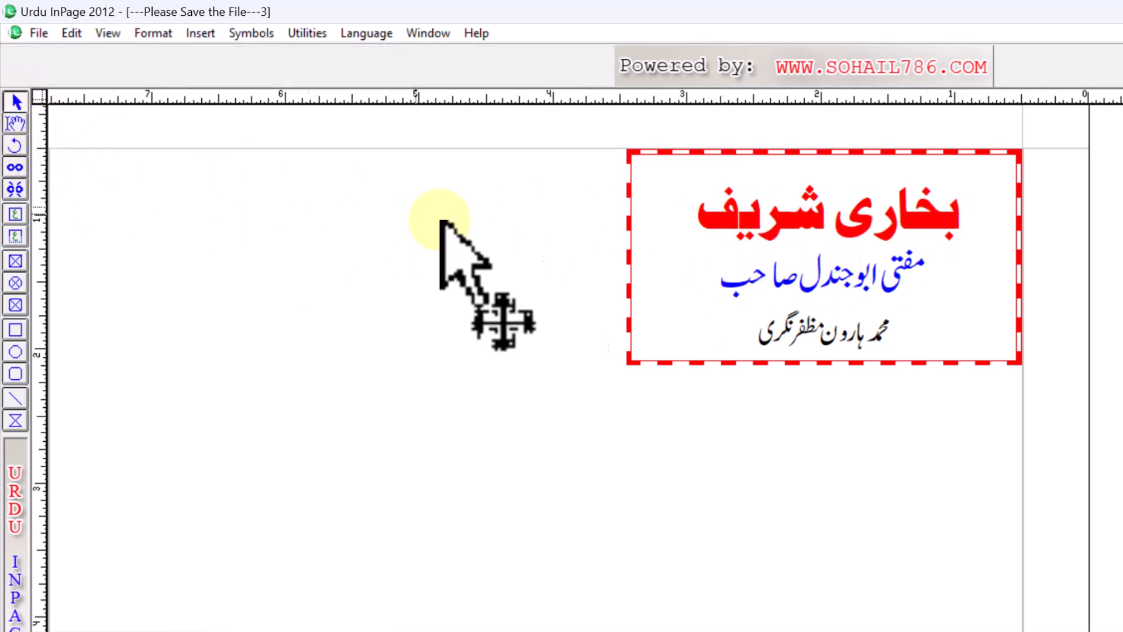
left_click(715, 153)
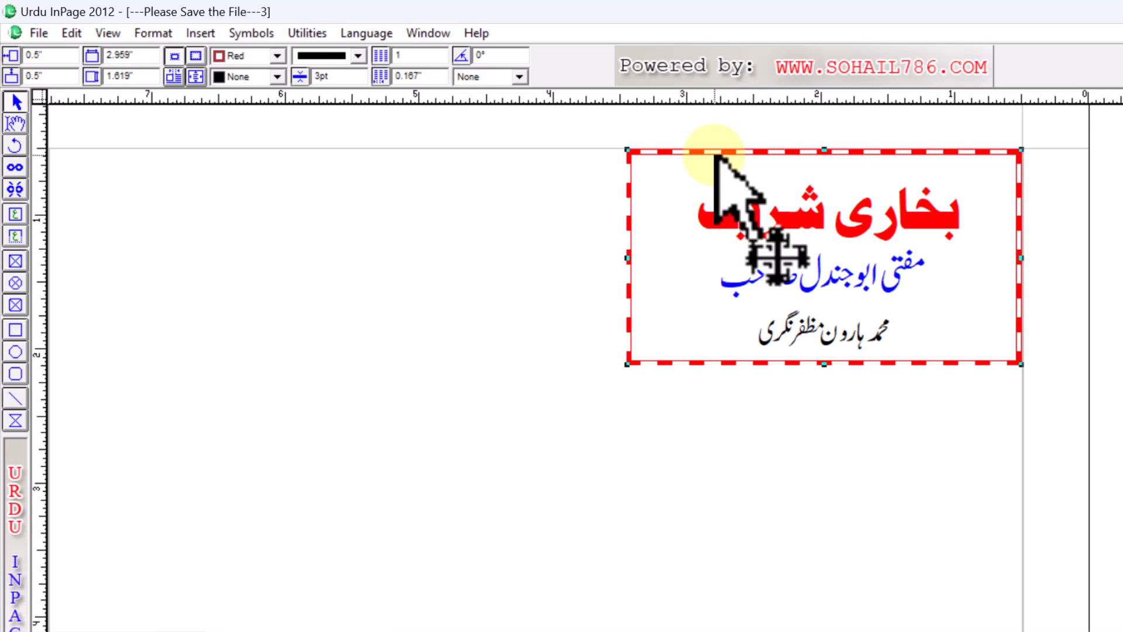
left_click(75, 34)
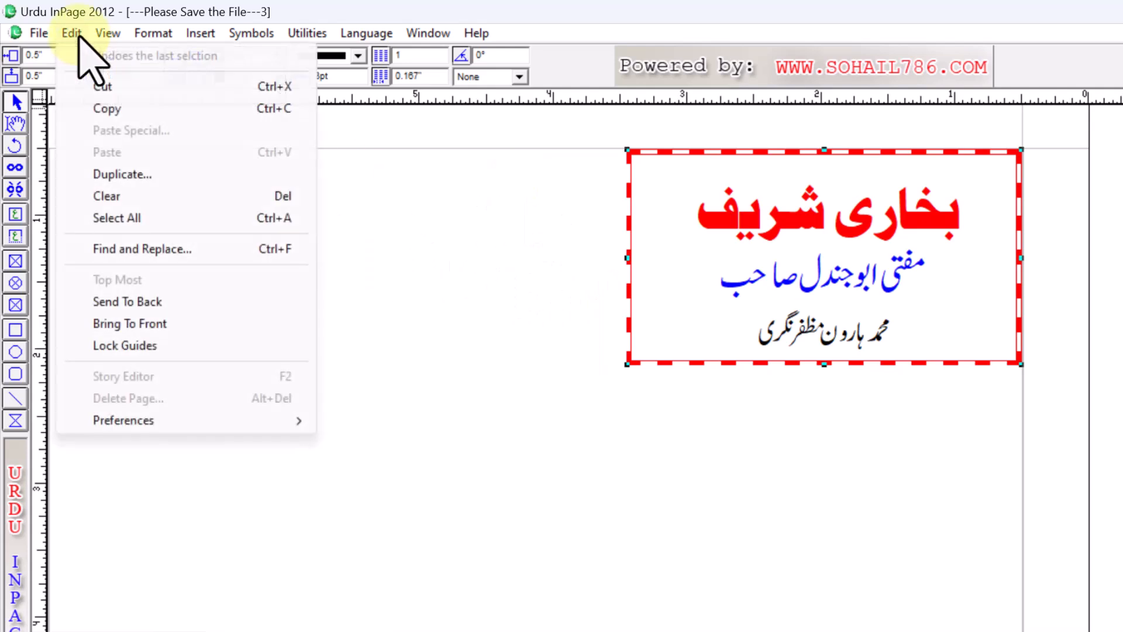
left_click(154, 175)
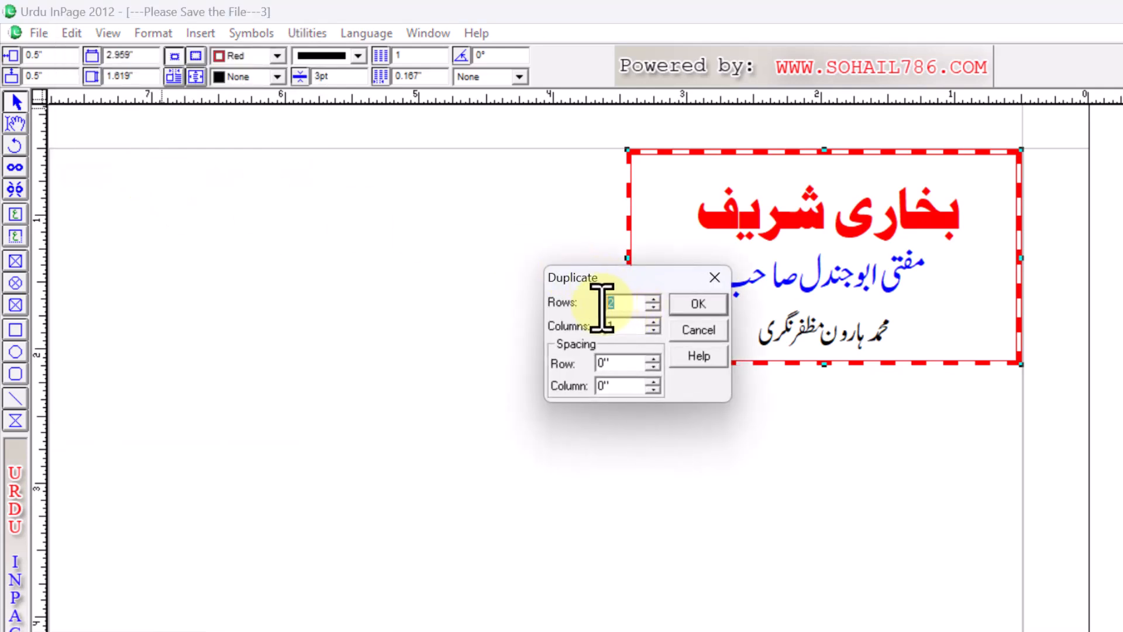
type("4")
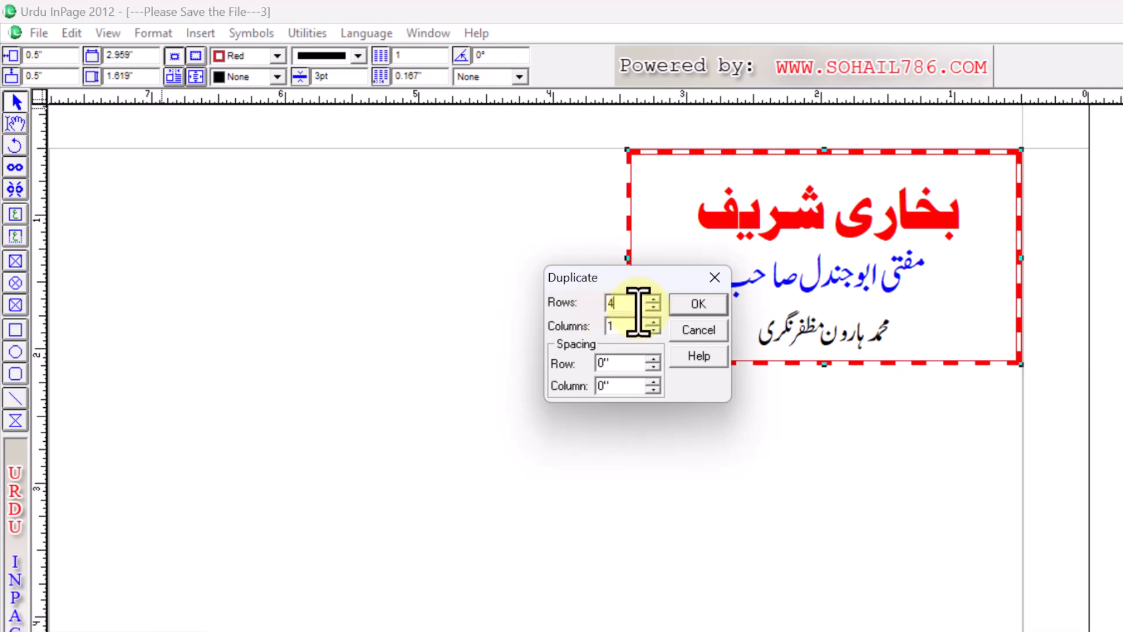
key("Tab")
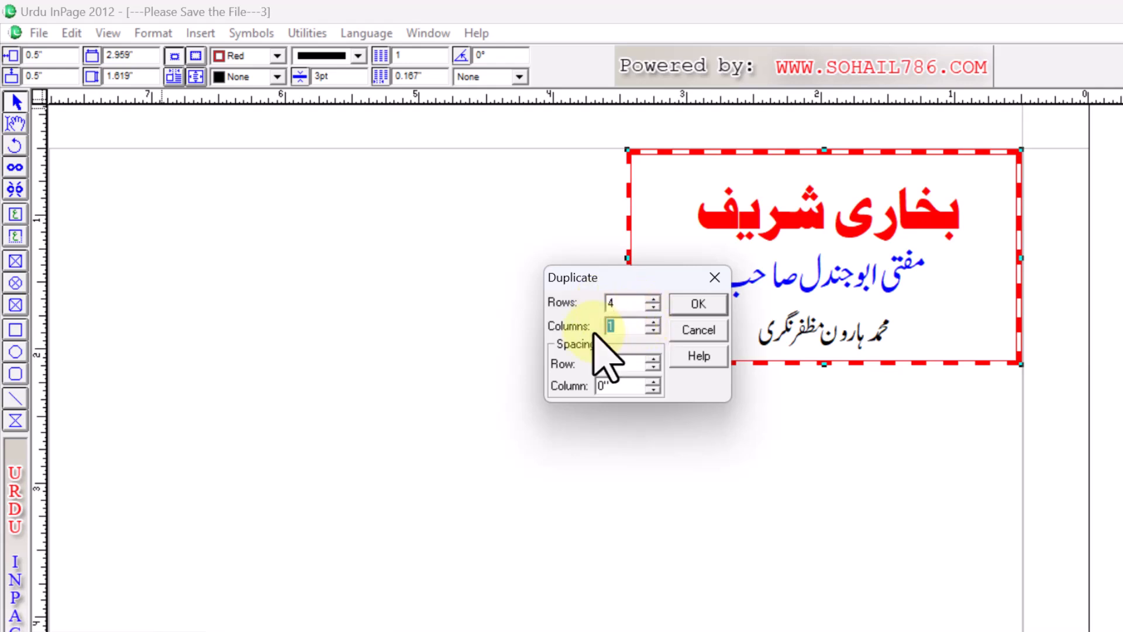
type("2")
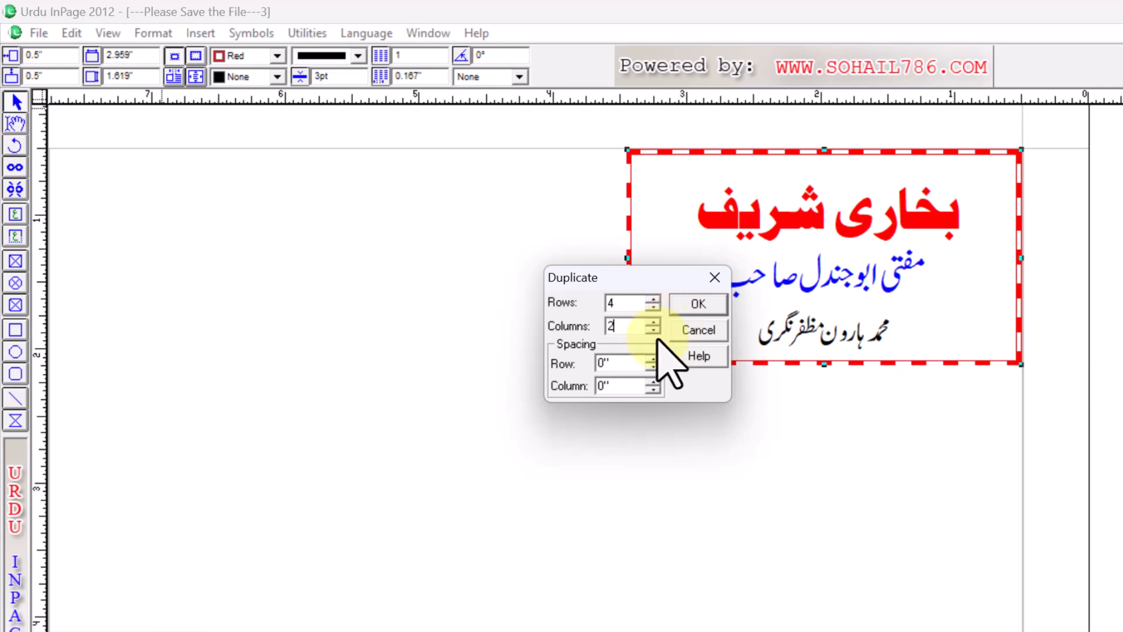
left_click(705, 305)
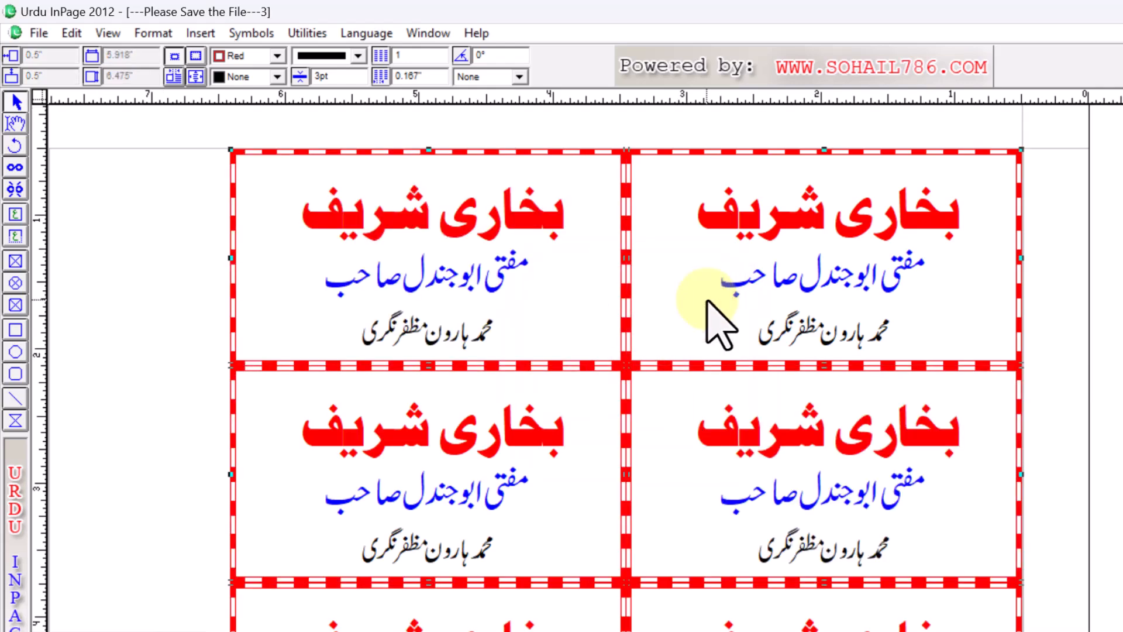
Delete all the duplicated text boxes, keeping only the original in the page's upper-right corner.
left_click(710, 283)
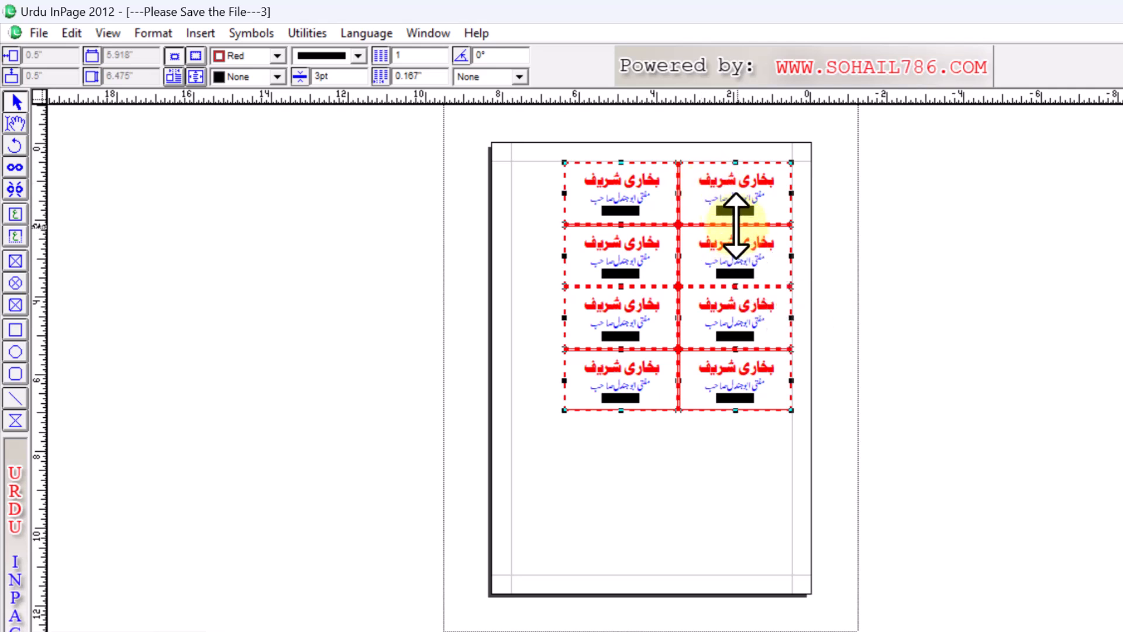
right_click(742, 188)
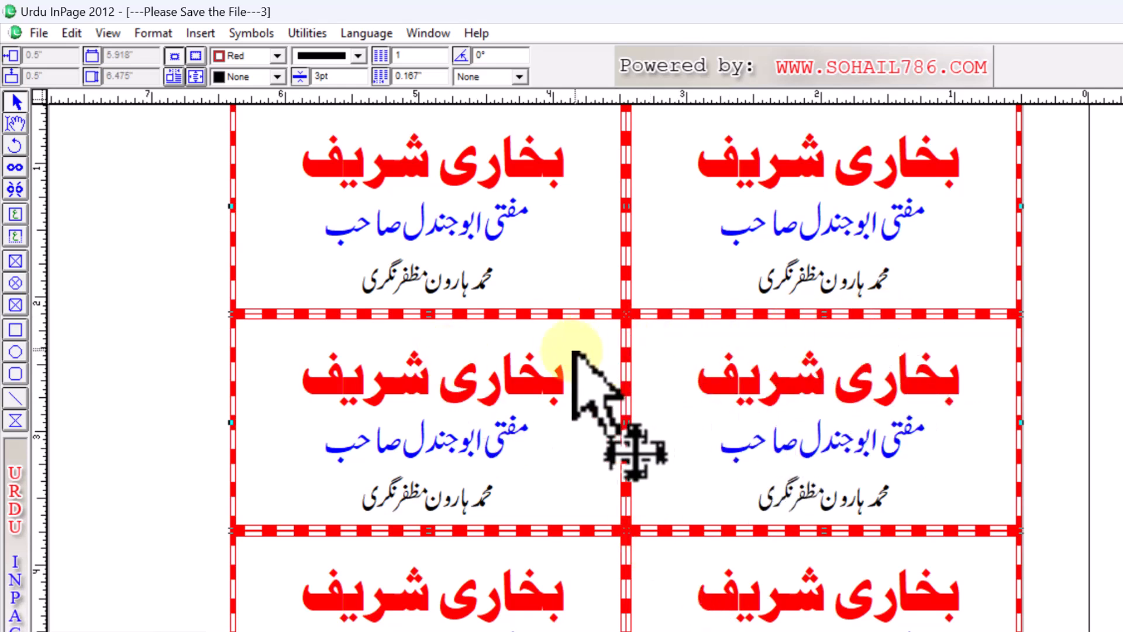
key("ctrl+0")
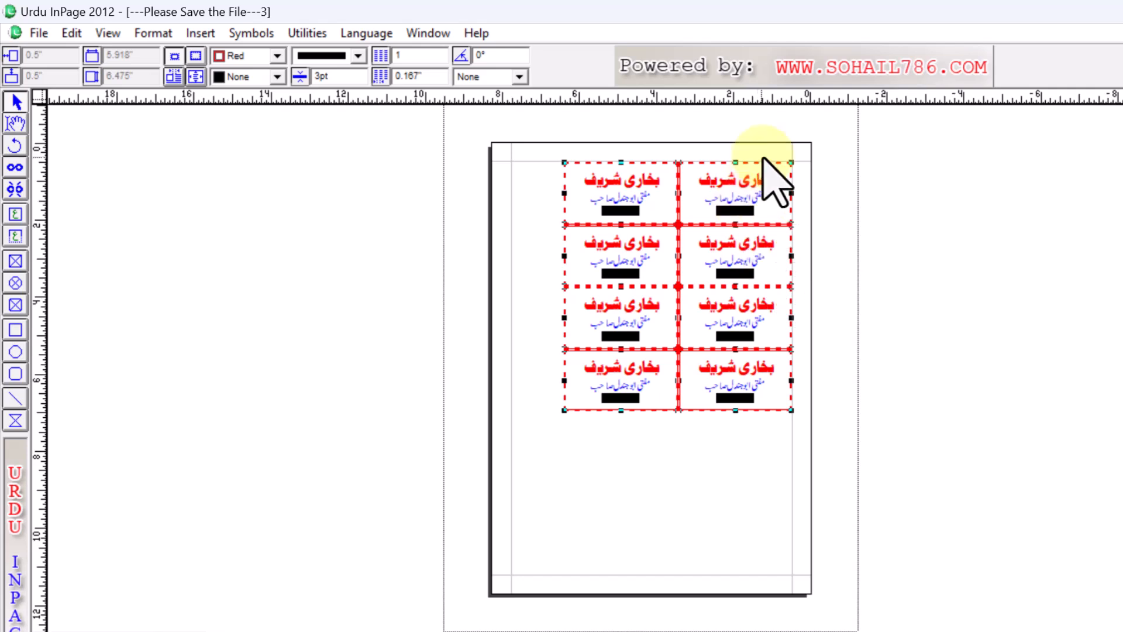
key("F6")
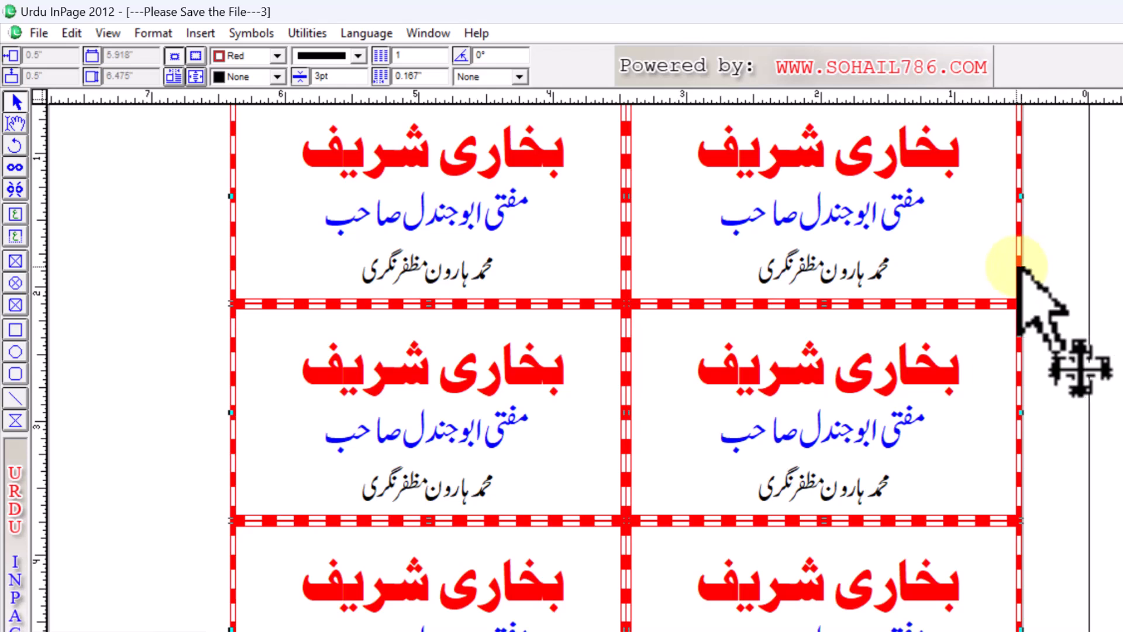
left_click(1018, 267)
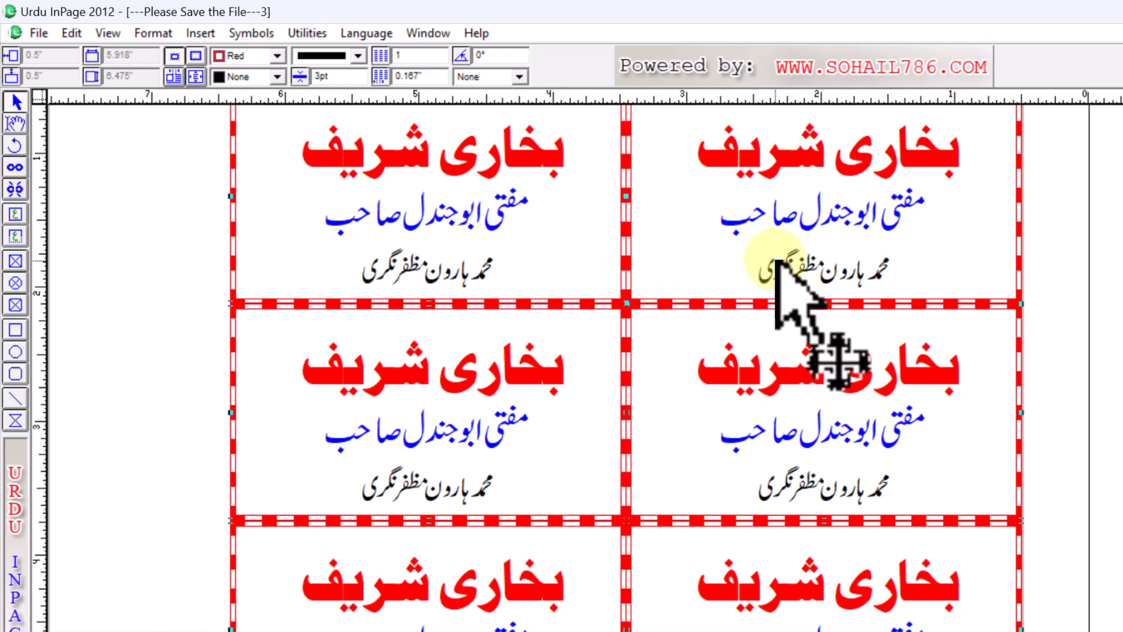
key("Delete")
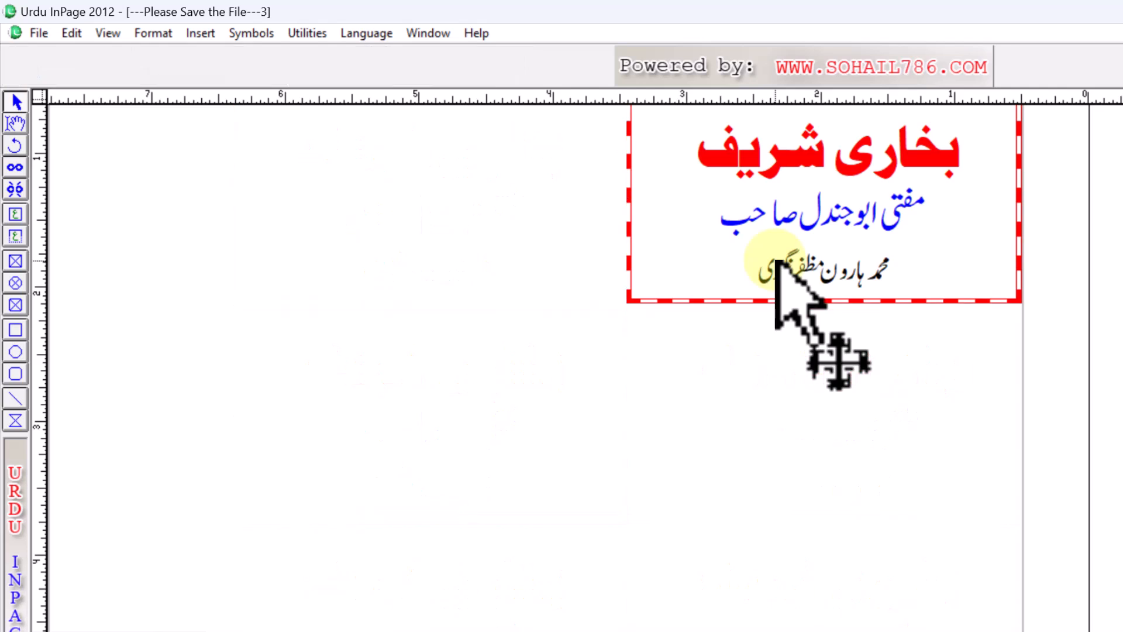
Duplicate the page's main text frame in 6 rows and 2 columns with 0.35 row and column spacing.
left_click(797, 195, "ctrl+alt")
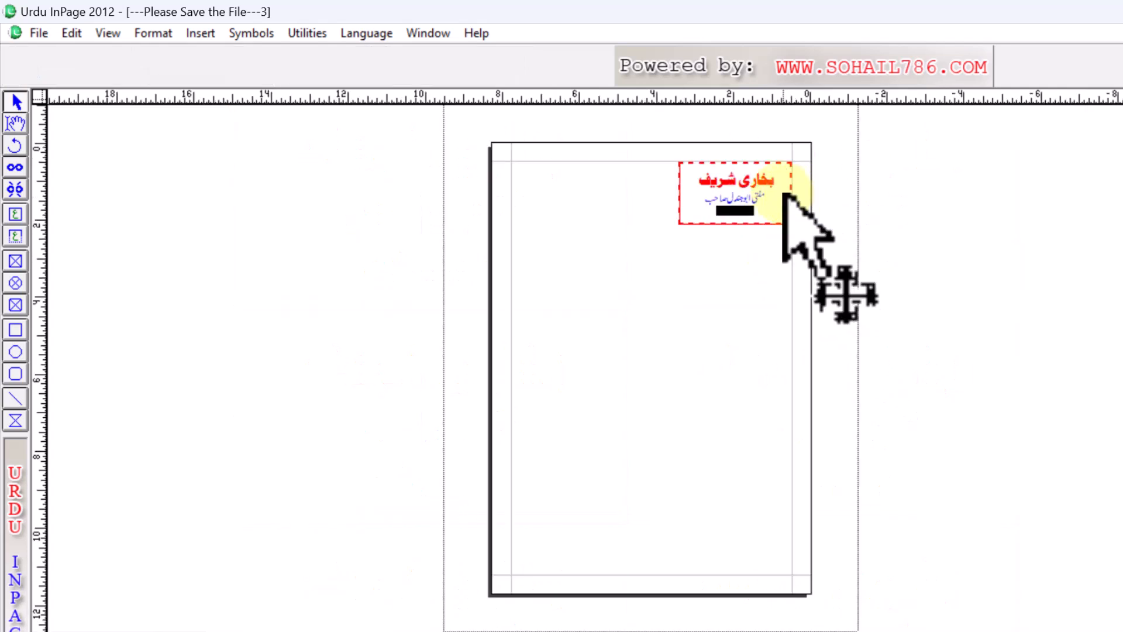
left_click(734, 188)
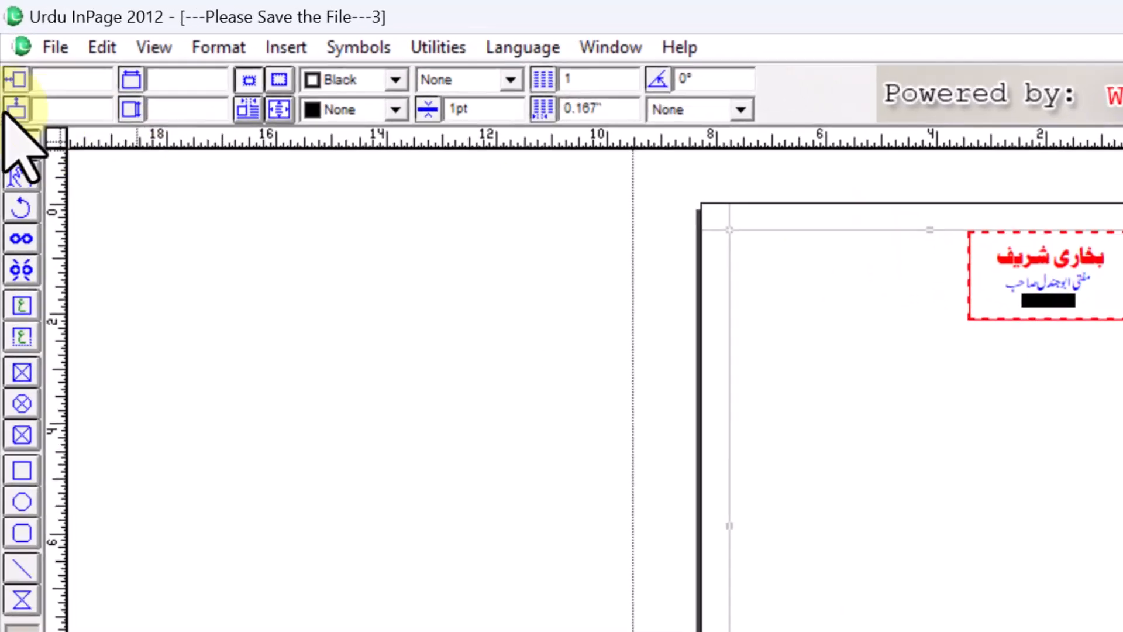
left_click(121, 55)
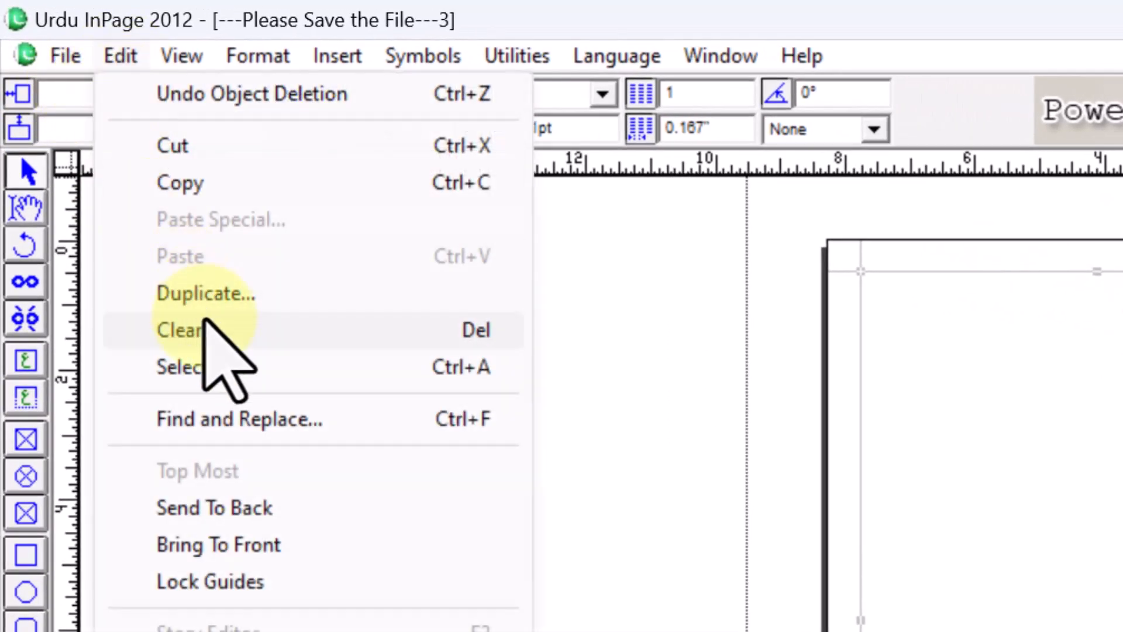
left_click(177, 285)
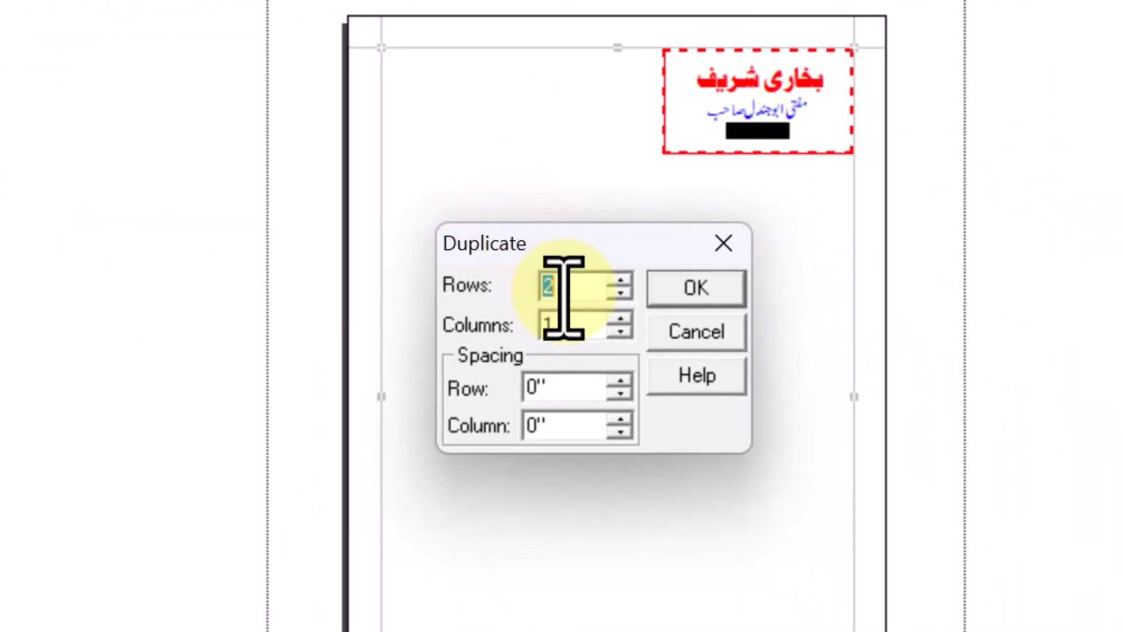
left_click_drag(564, 294, 533, 302)
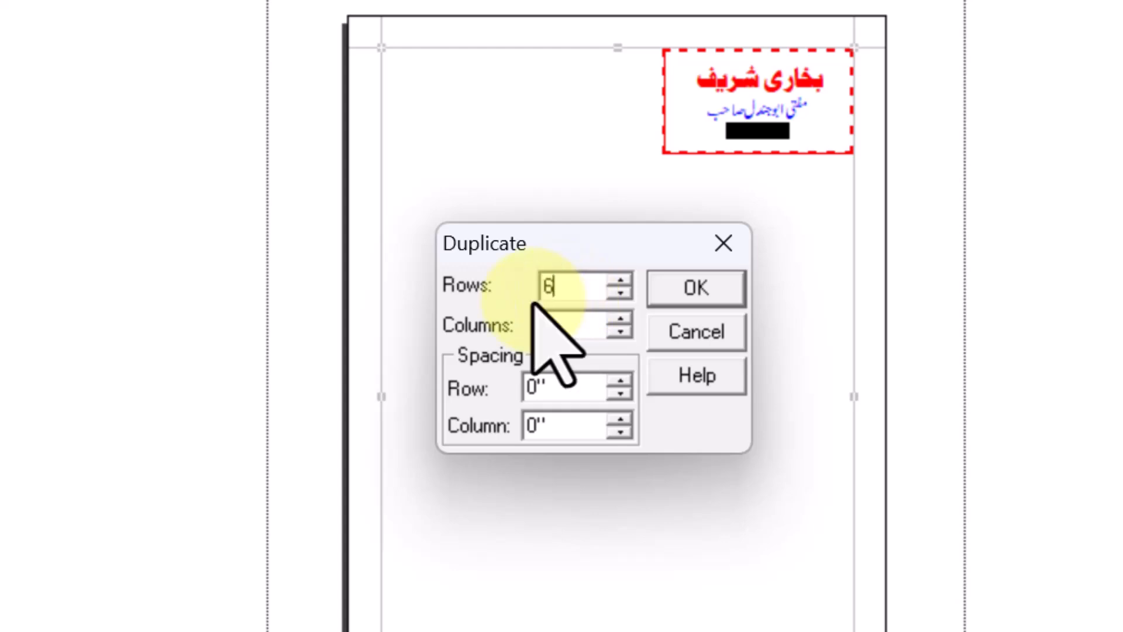
left_click_drag(574, 329, 542, 336)
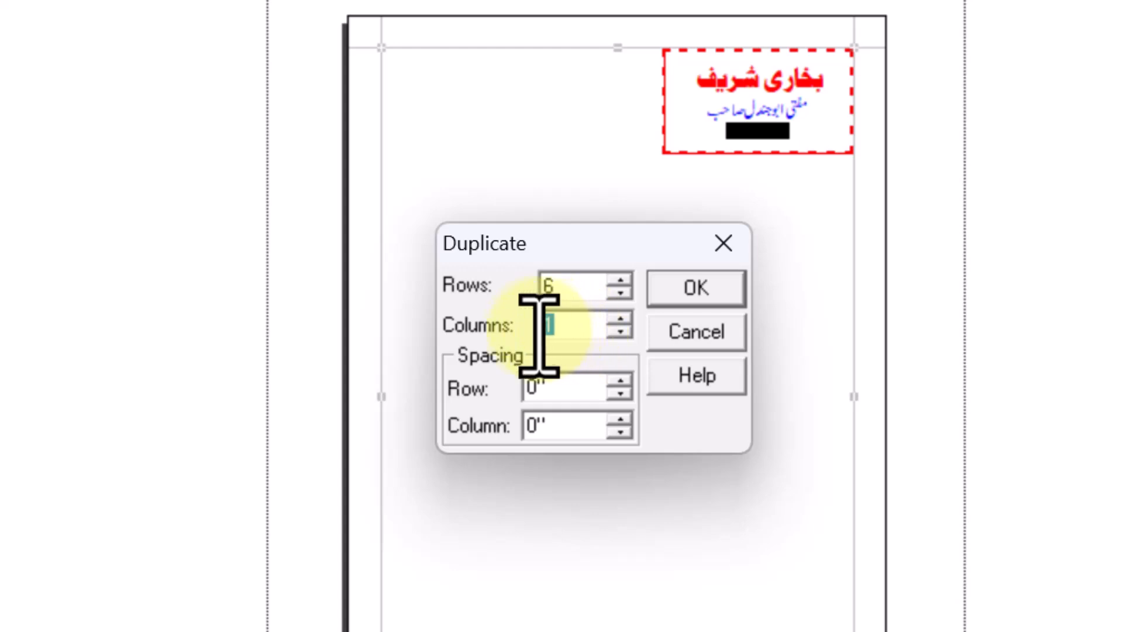
type("2")
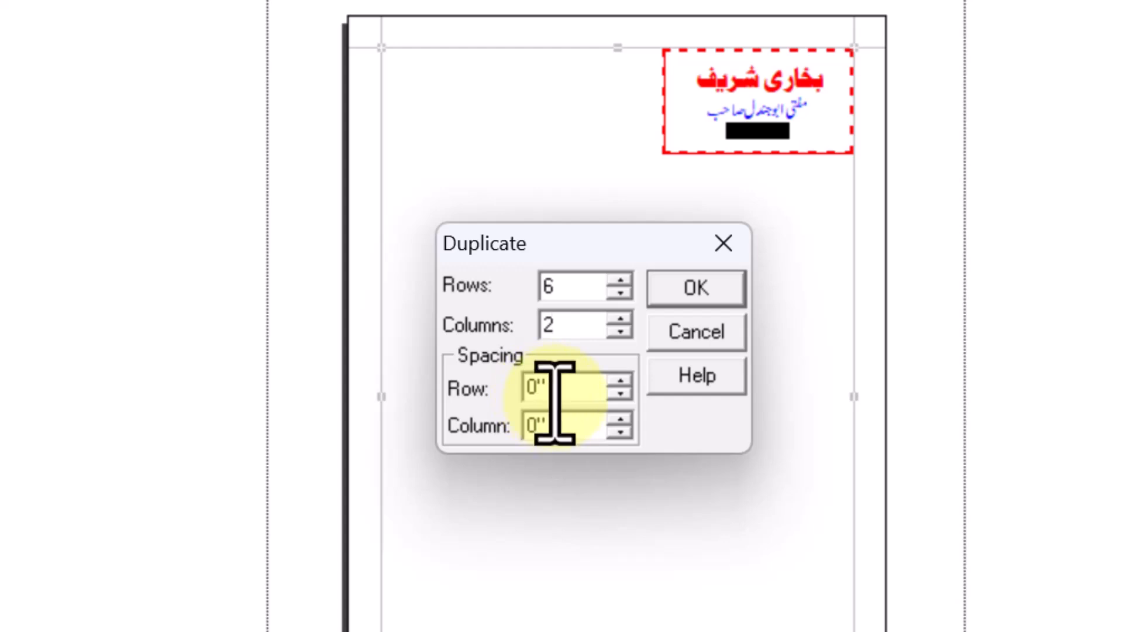
left_click_drag(555, 402, 495, 398)
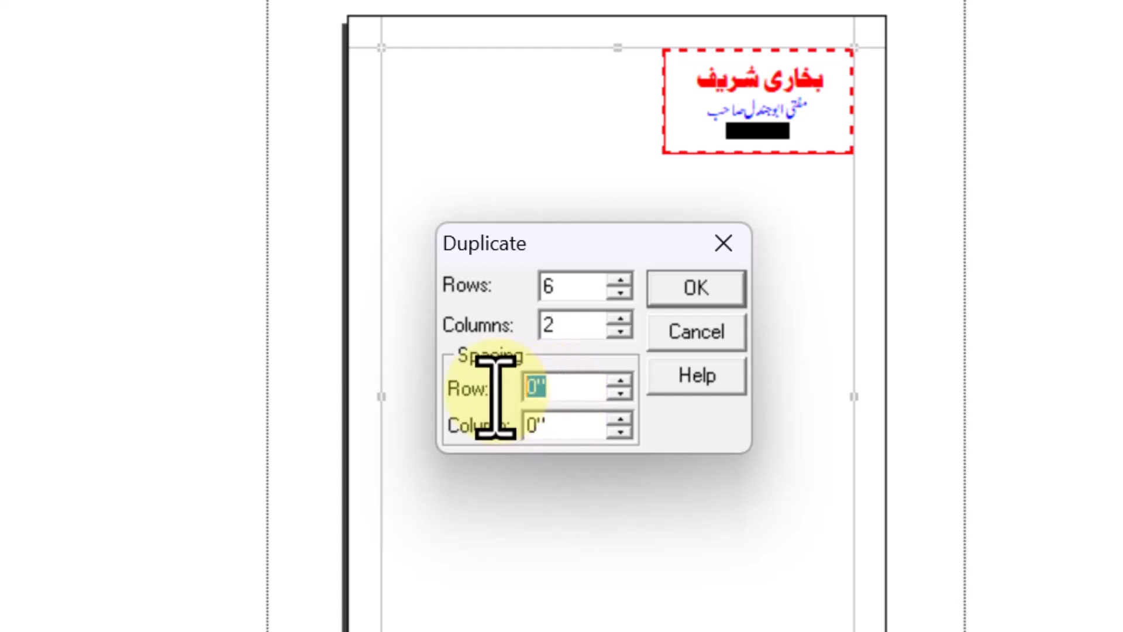
type("0")
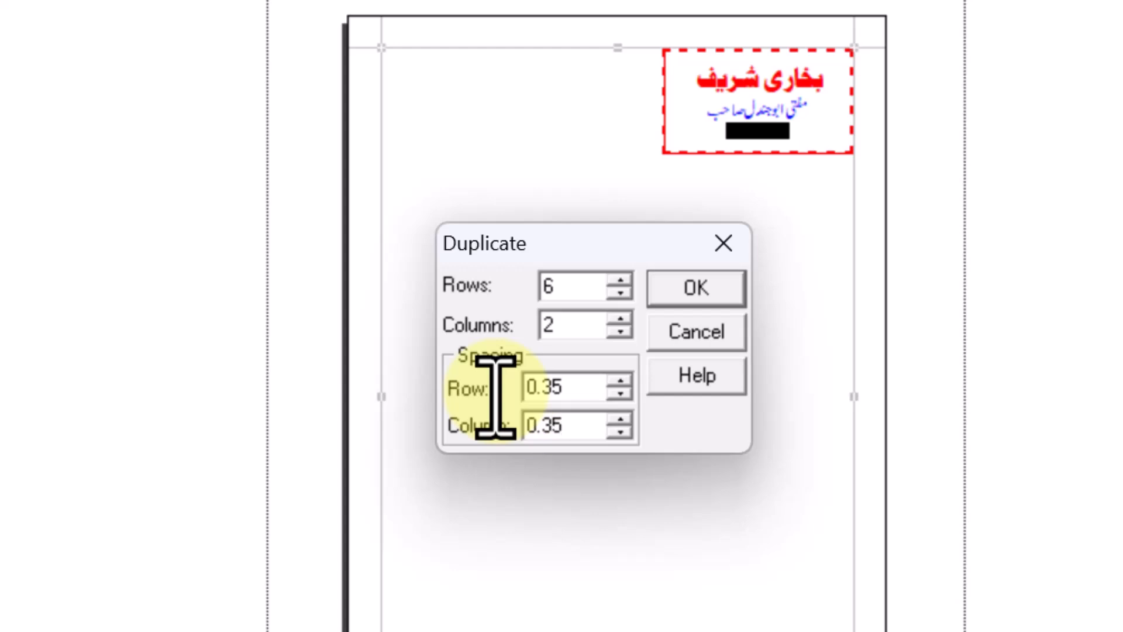
left_click(704, 293)
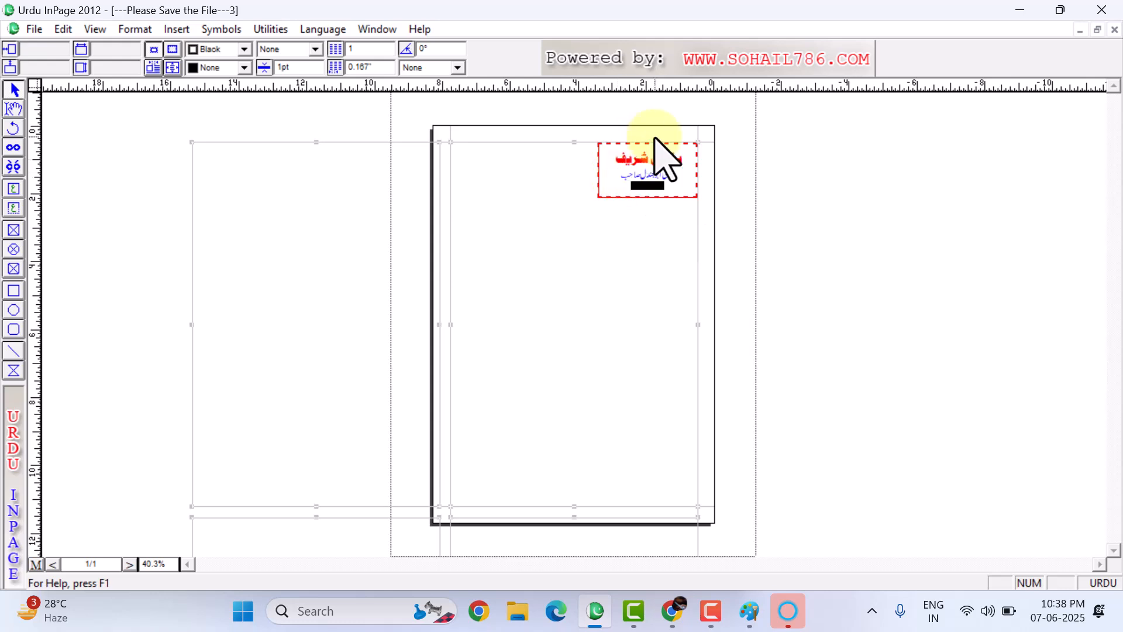
Duplicate the red-bordered text box in 6 rows and 2 columns with 0.35 row and column spacing and view the whole page.
key("F6")
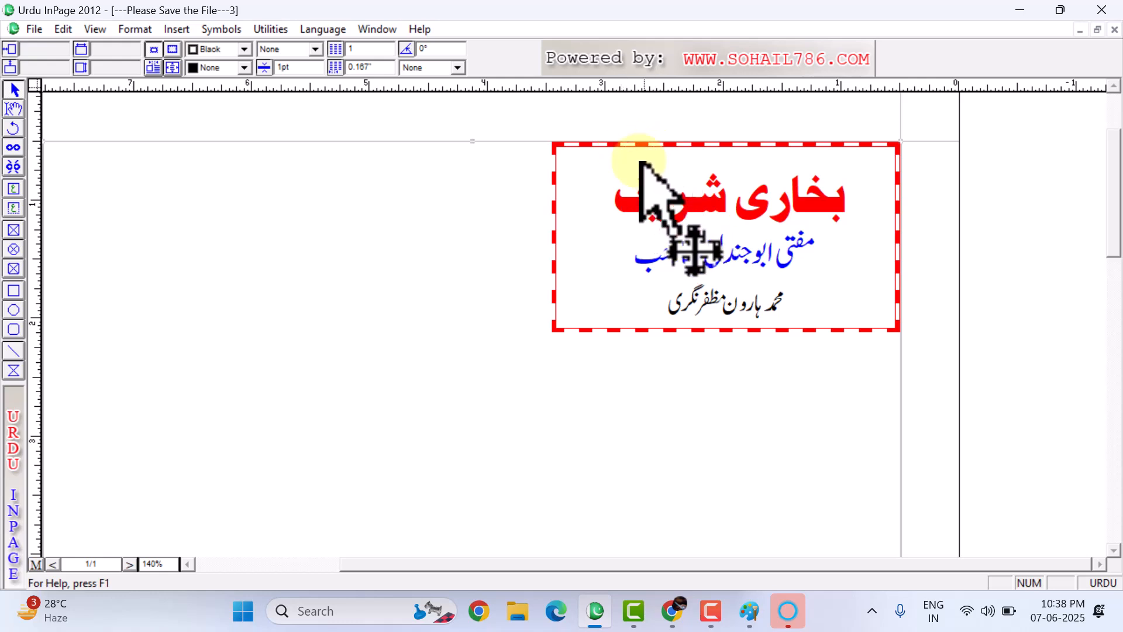
left_click(656, 143)
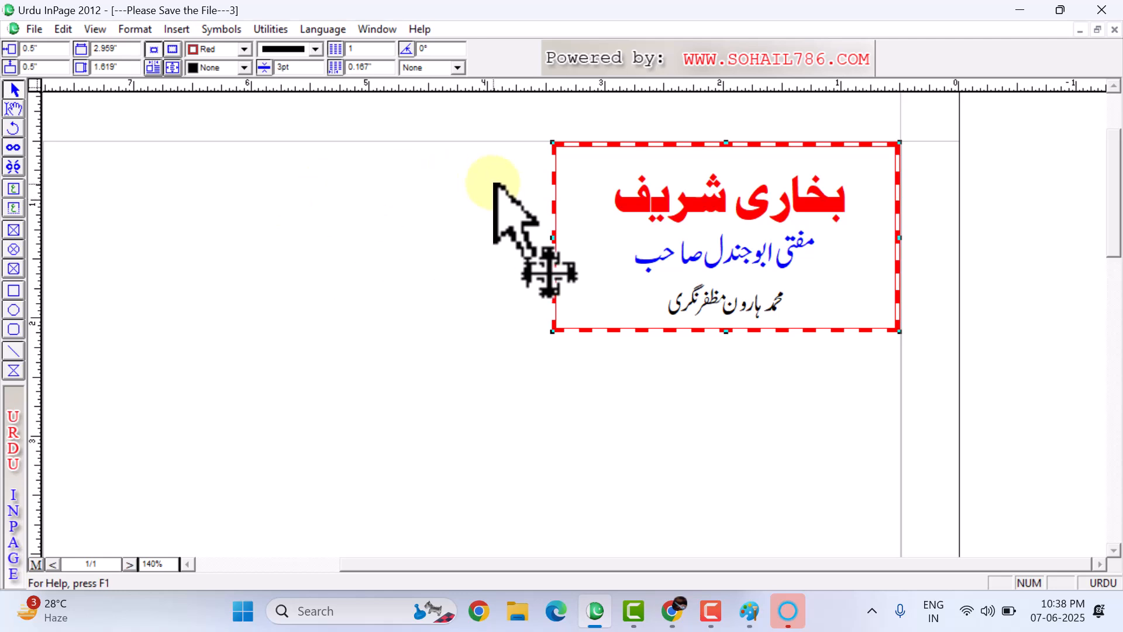
left_click(65, 29)
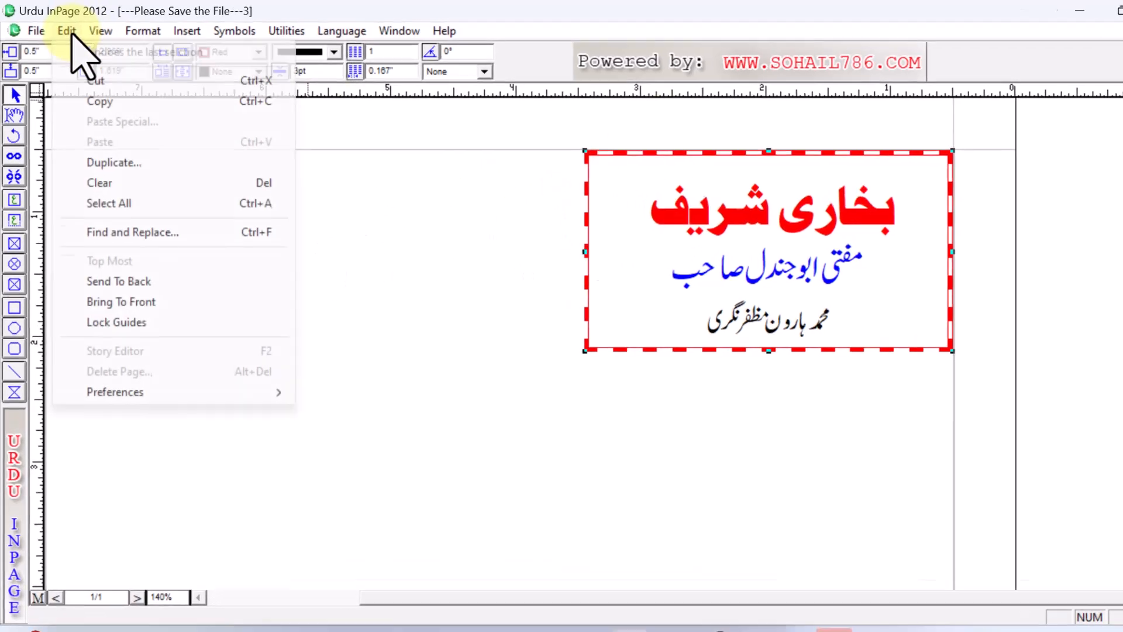
left_click(111, 160)
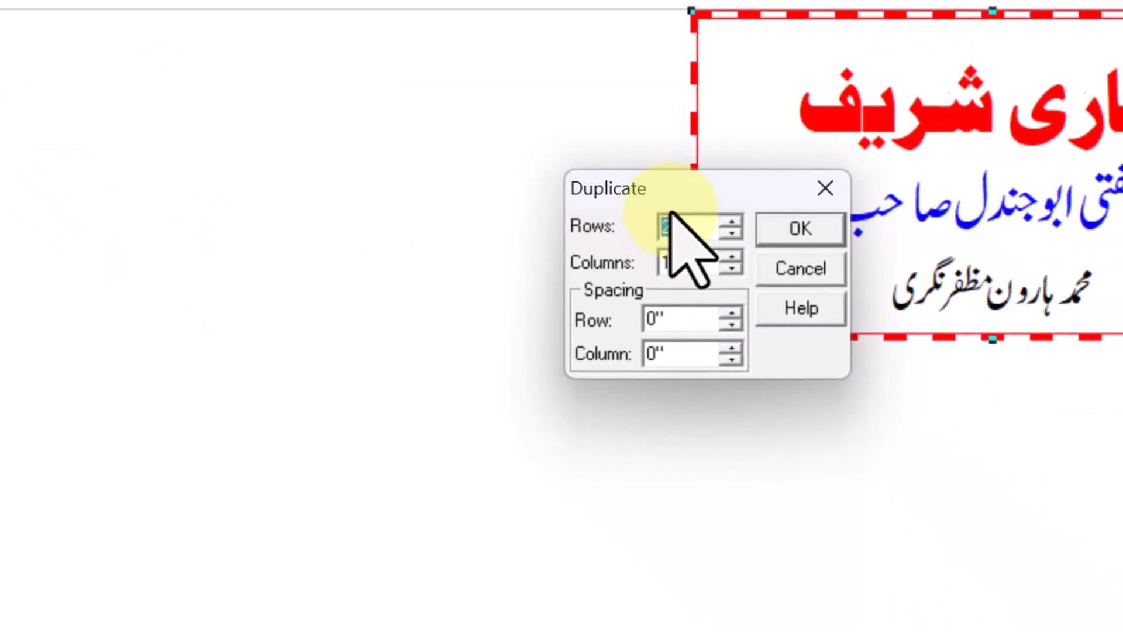
type("6")
key("Tab")
type("2")
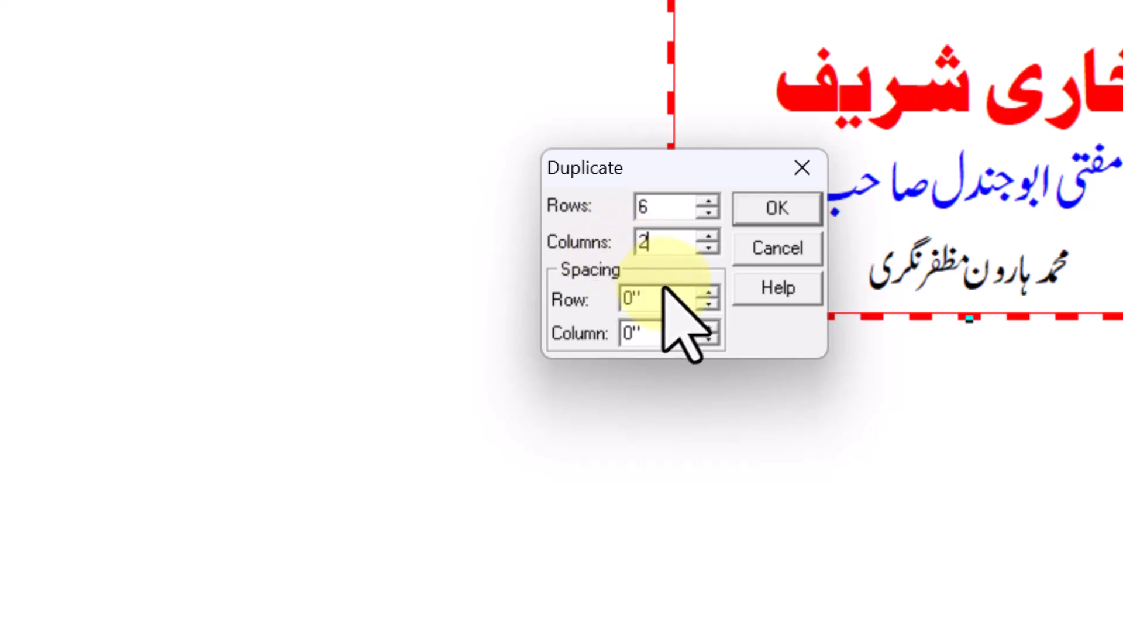
left_click_drag(662, 293, 602, 310)
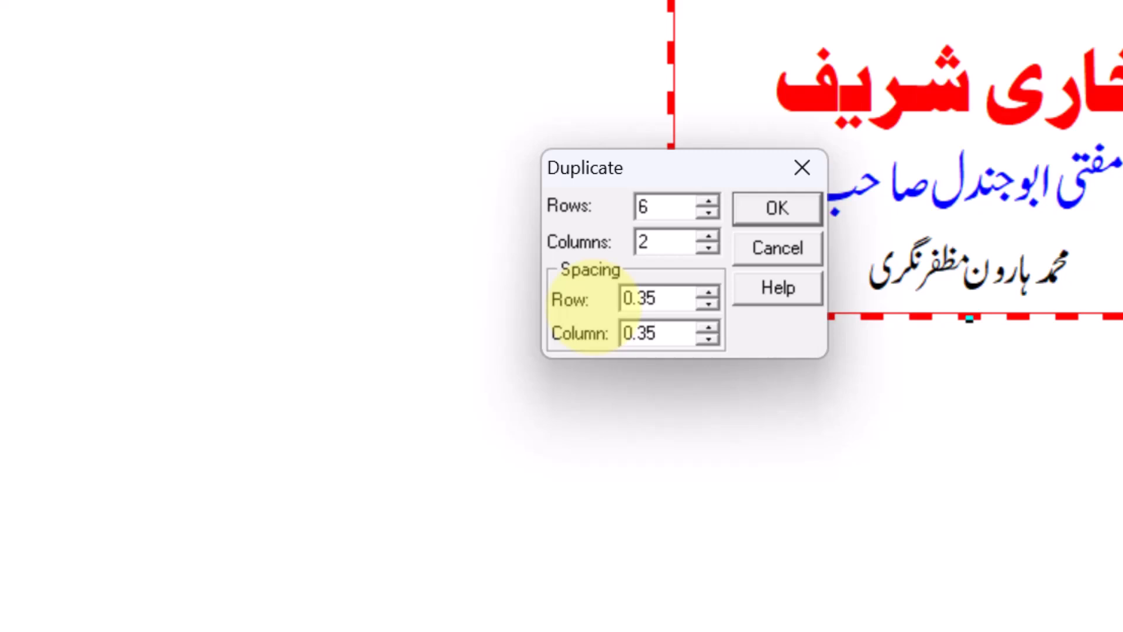
left_click(750, 209)
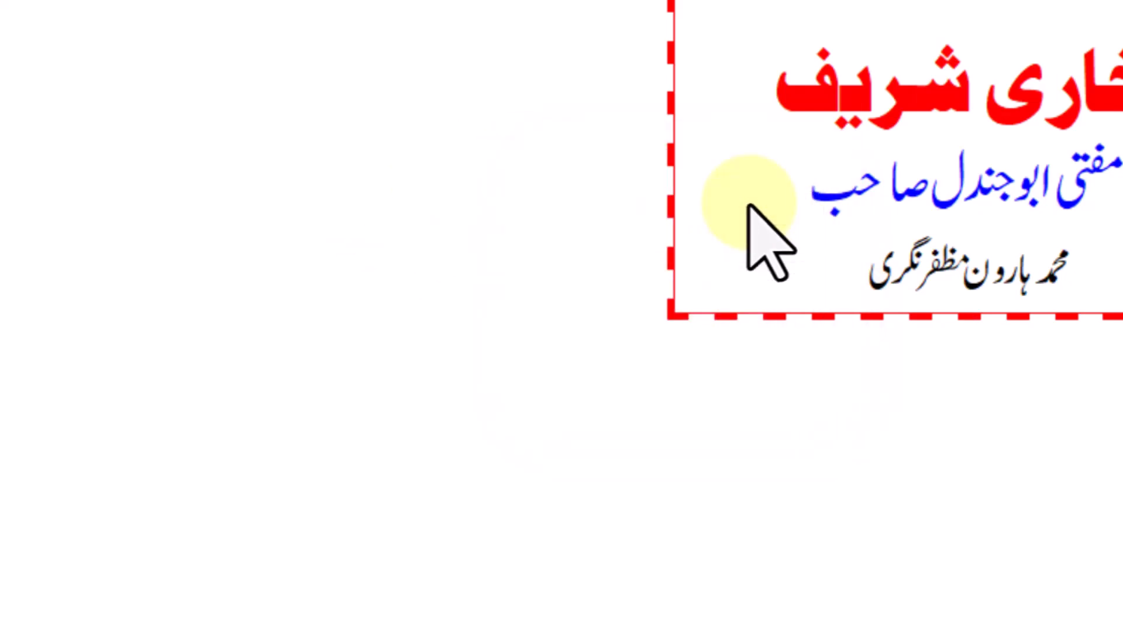
right_click(791, 273, "ctrl")
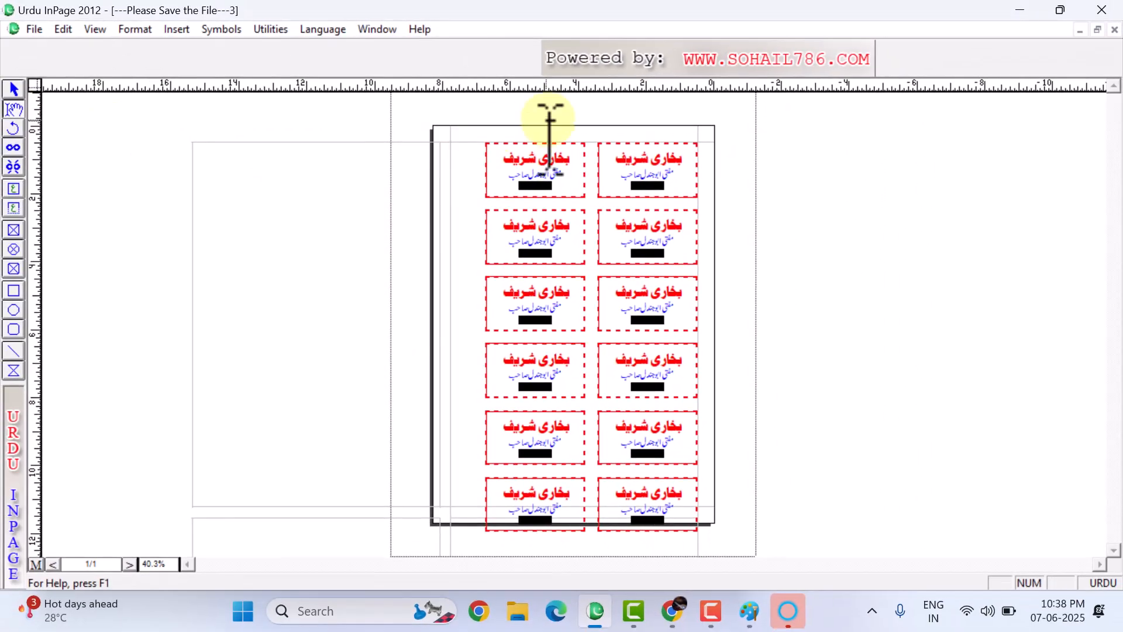
left_click(699, 23)
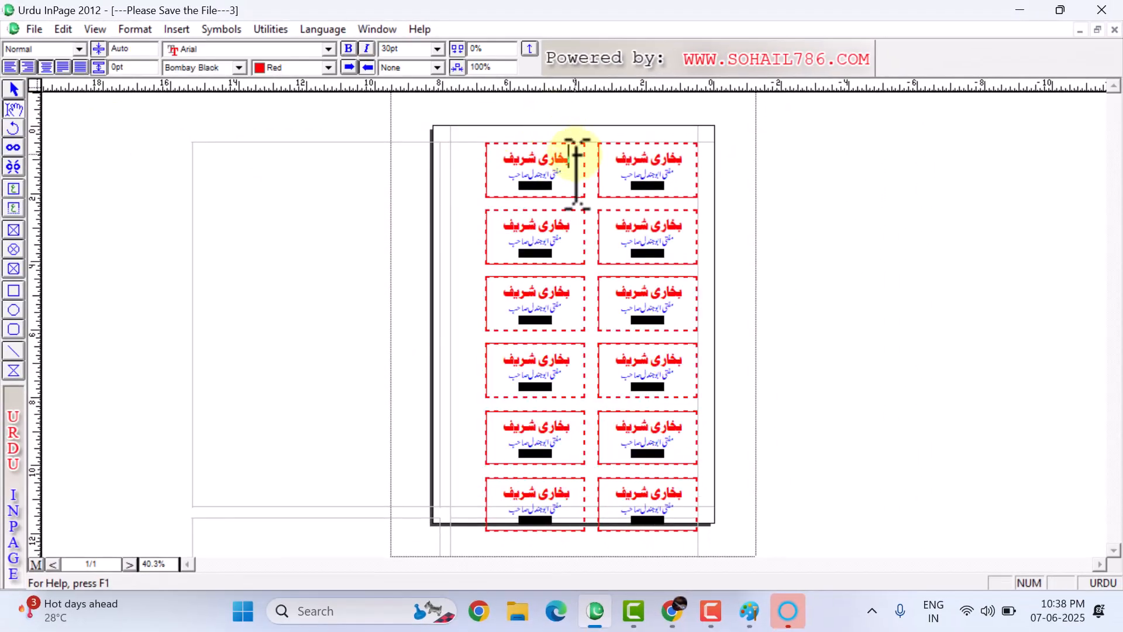
Replace the word بخاری with مسلم in the title of the first row's left-hand text box.
left_click_drag(571, 159, 538, 157)
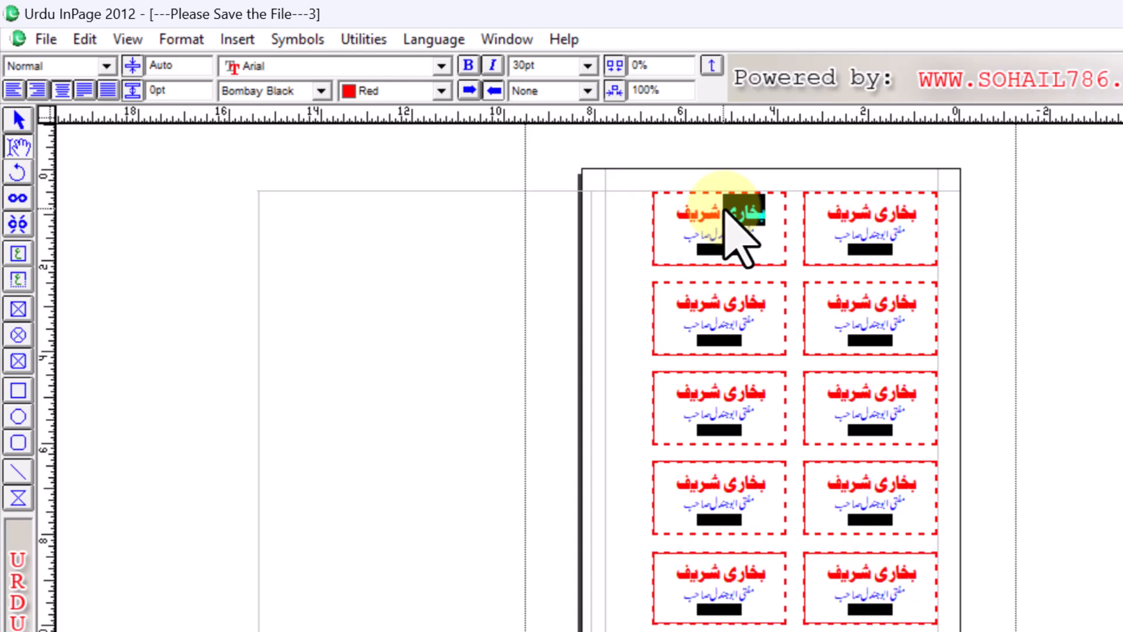
type("مسلم")
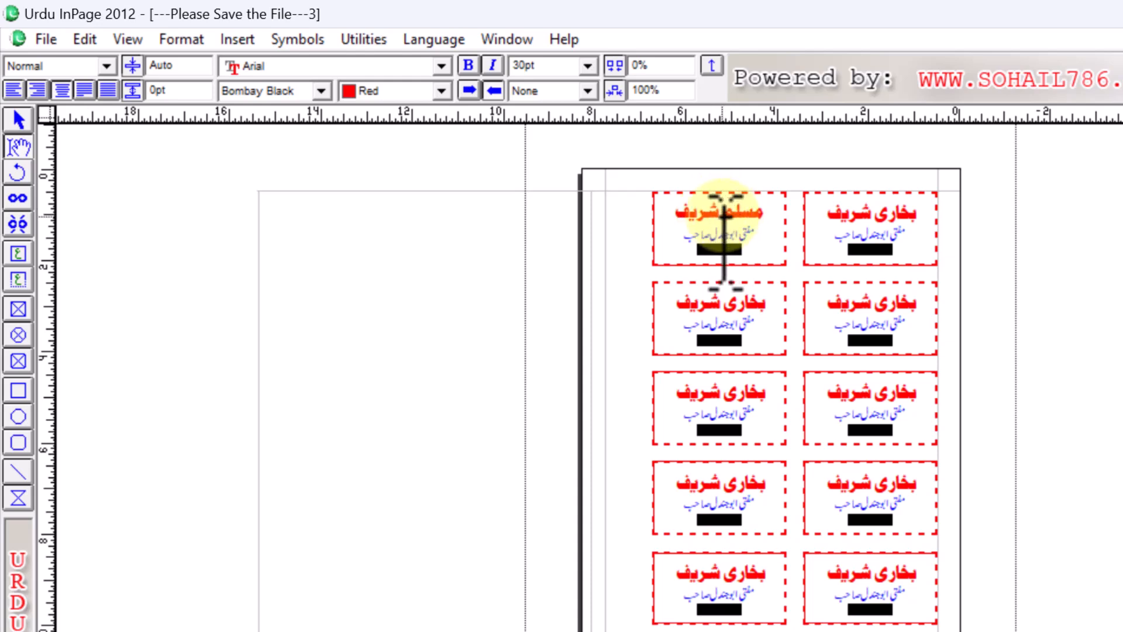
right_click(726, 219, "ctrl")
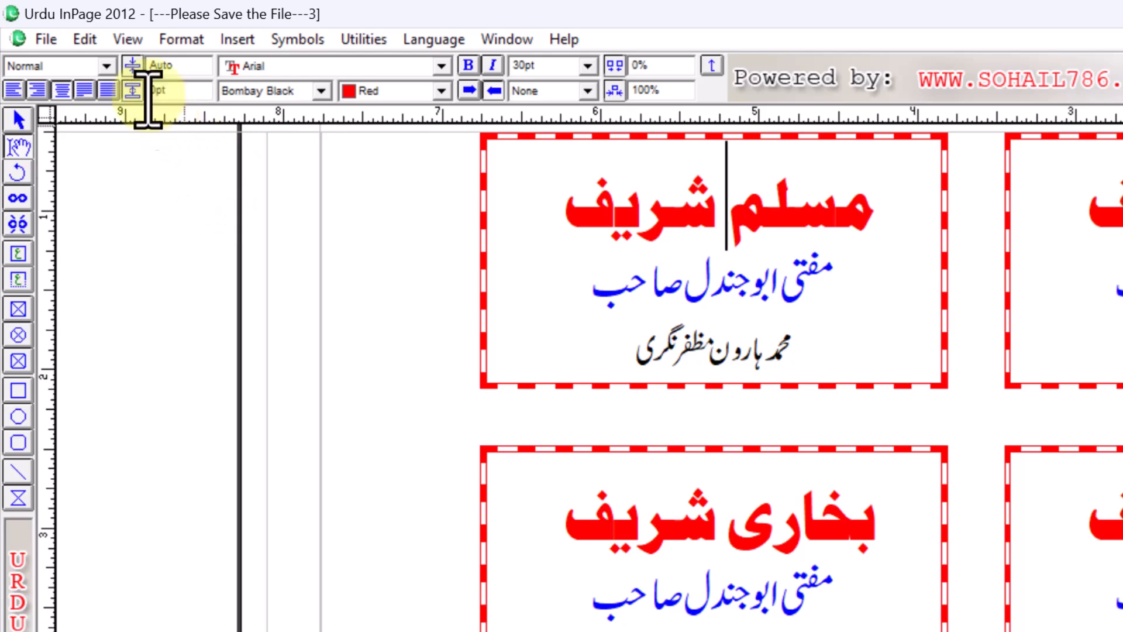
Select all the text inside the مسلم شریف box and clear the selection.
left_click(83, 41)
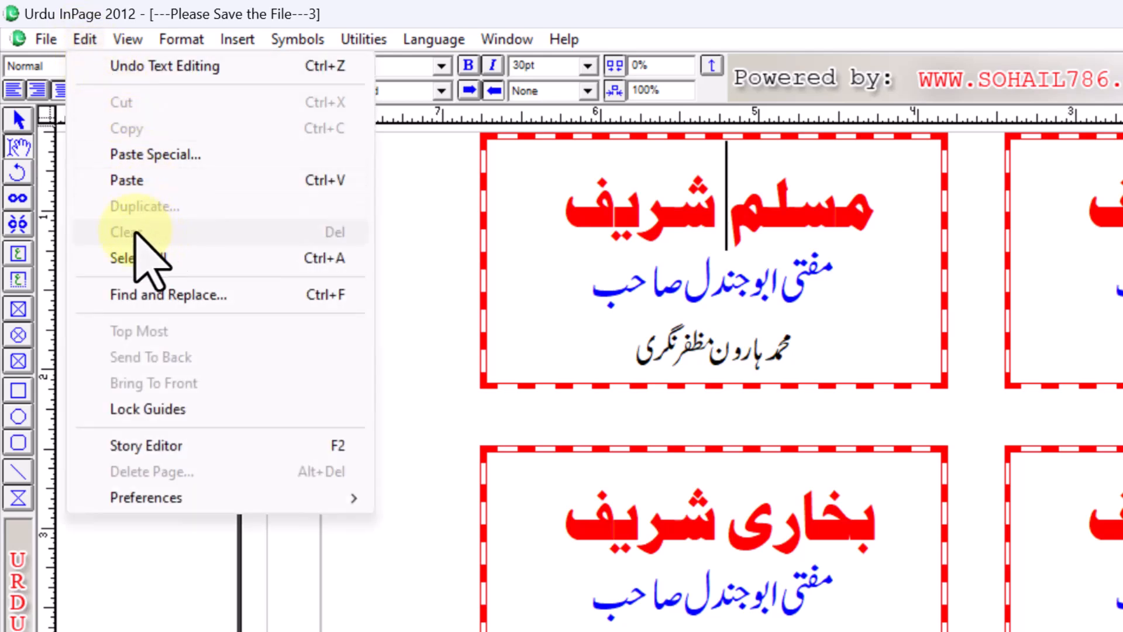
left_click(186, 260)
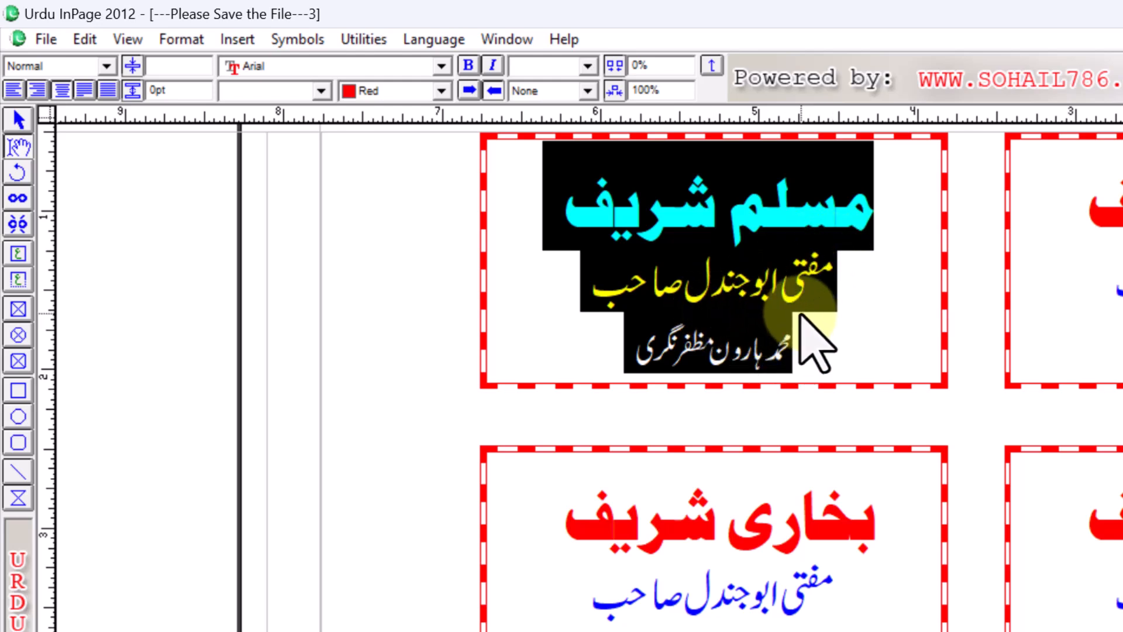
left_click(778, 284)
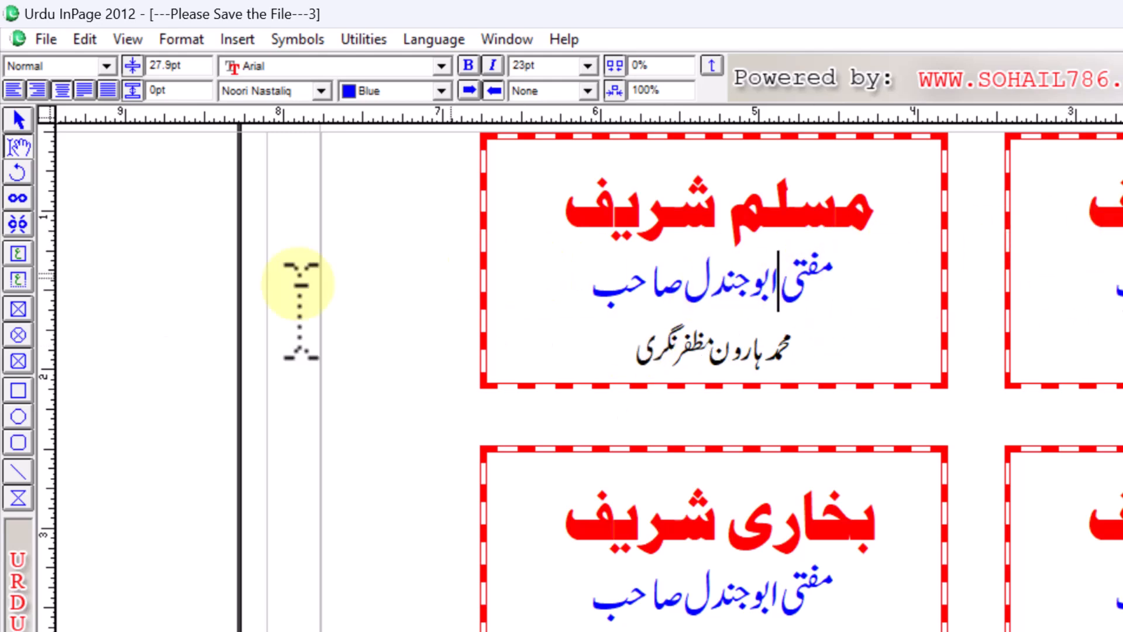
Select all the text boxes on the page as objects.
left_click(16, 116)
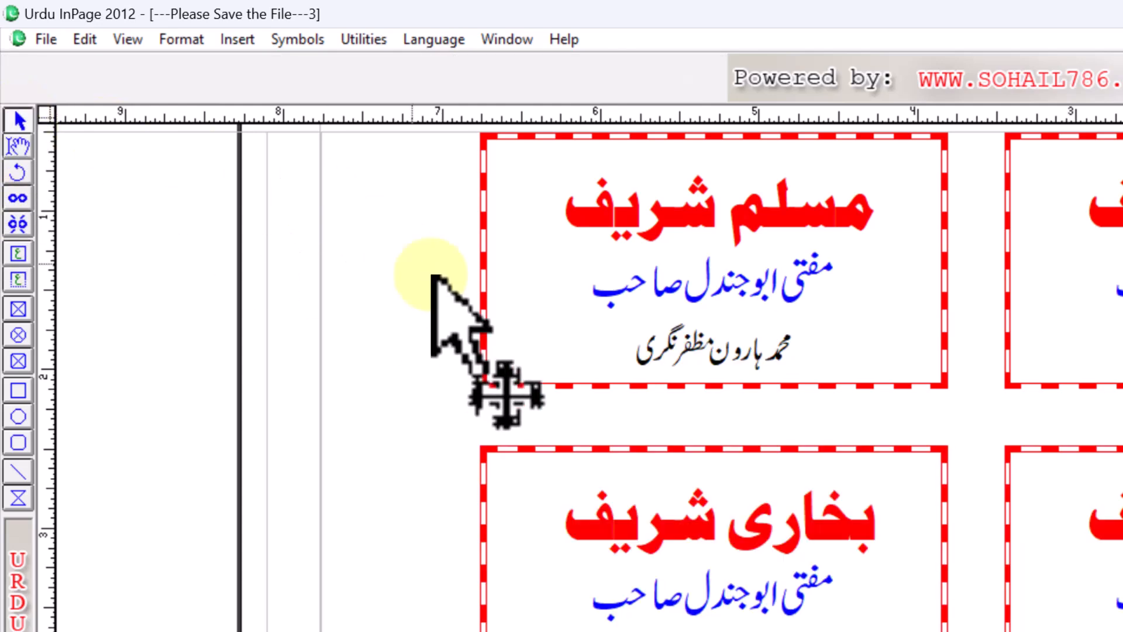
left_click(85, 40)
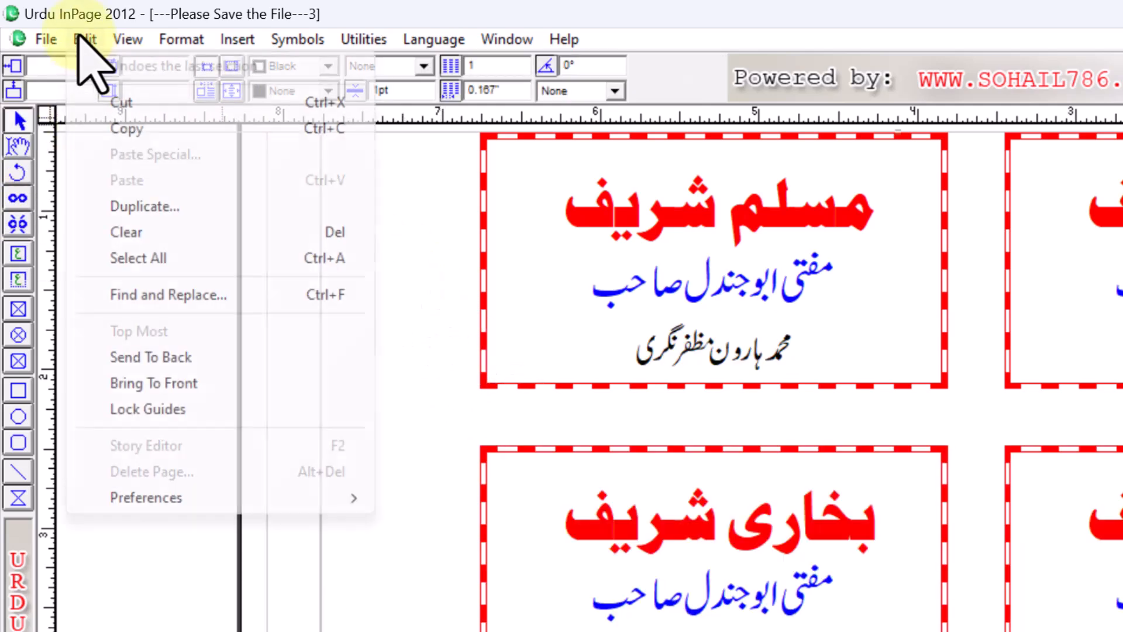
left_click(165, 258)
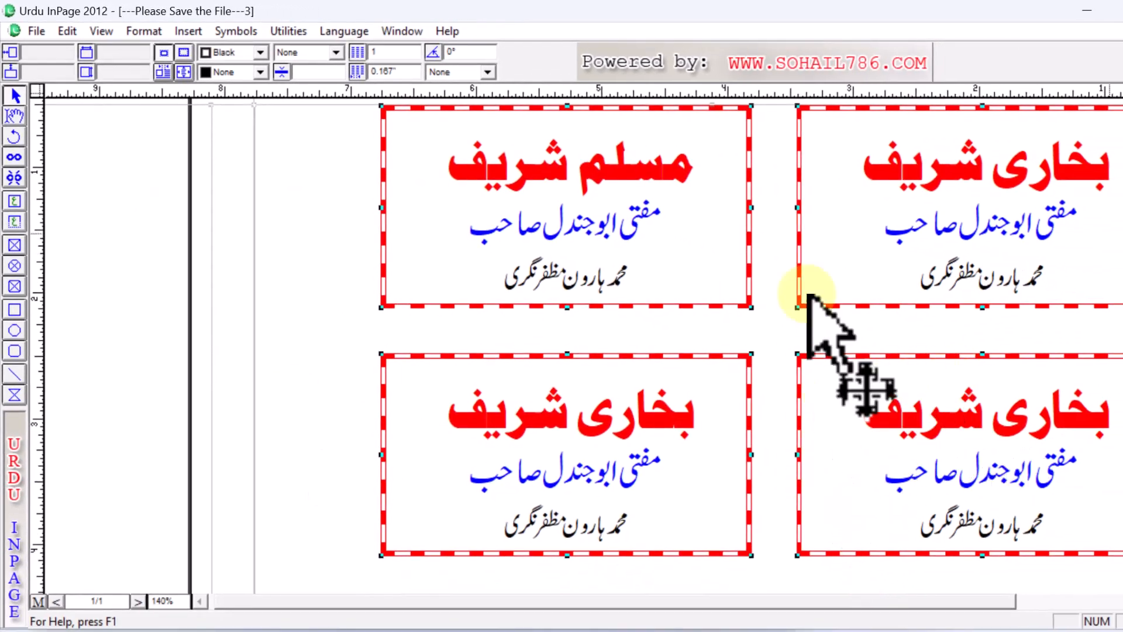
Open the most recently used document and select all of its text.
left_click(36, 32)
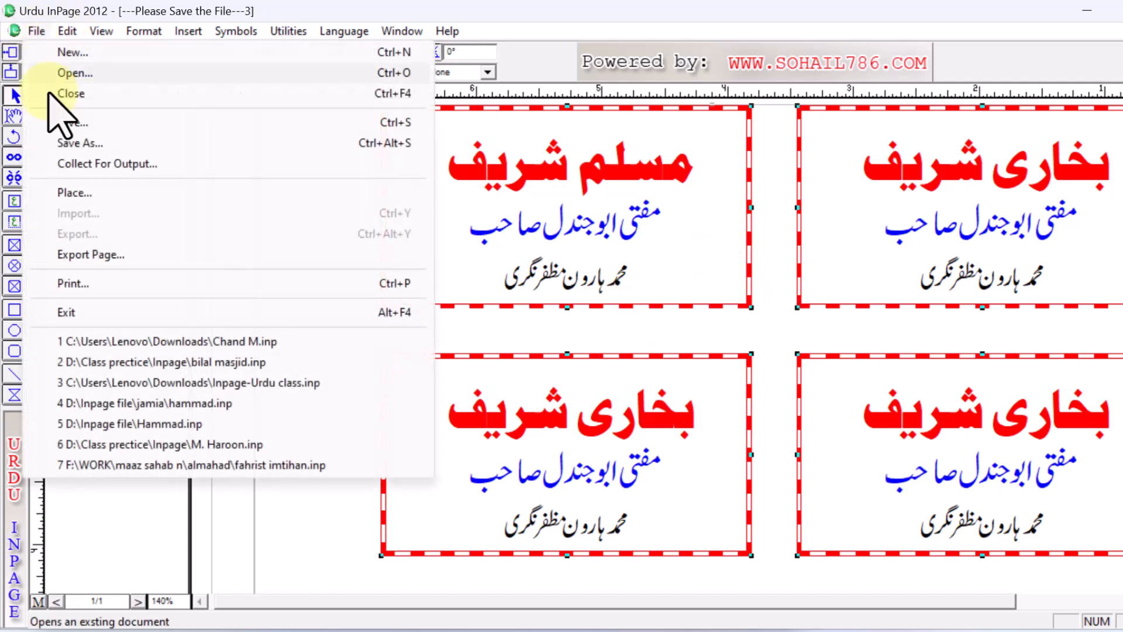
left_click(240, 341)
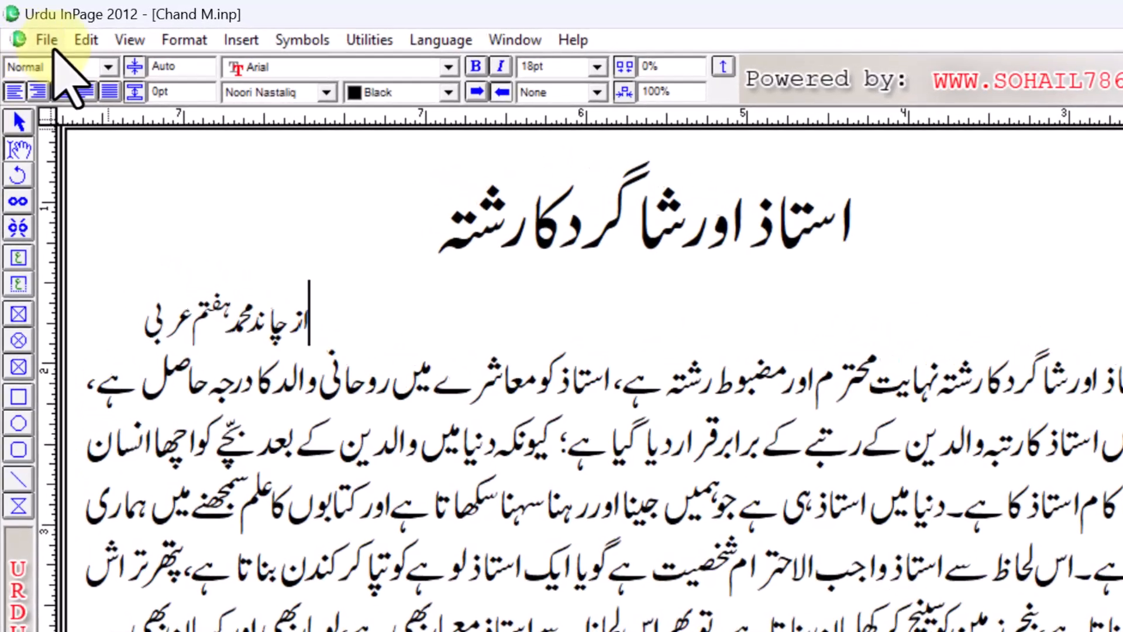
left_click(85, 39)
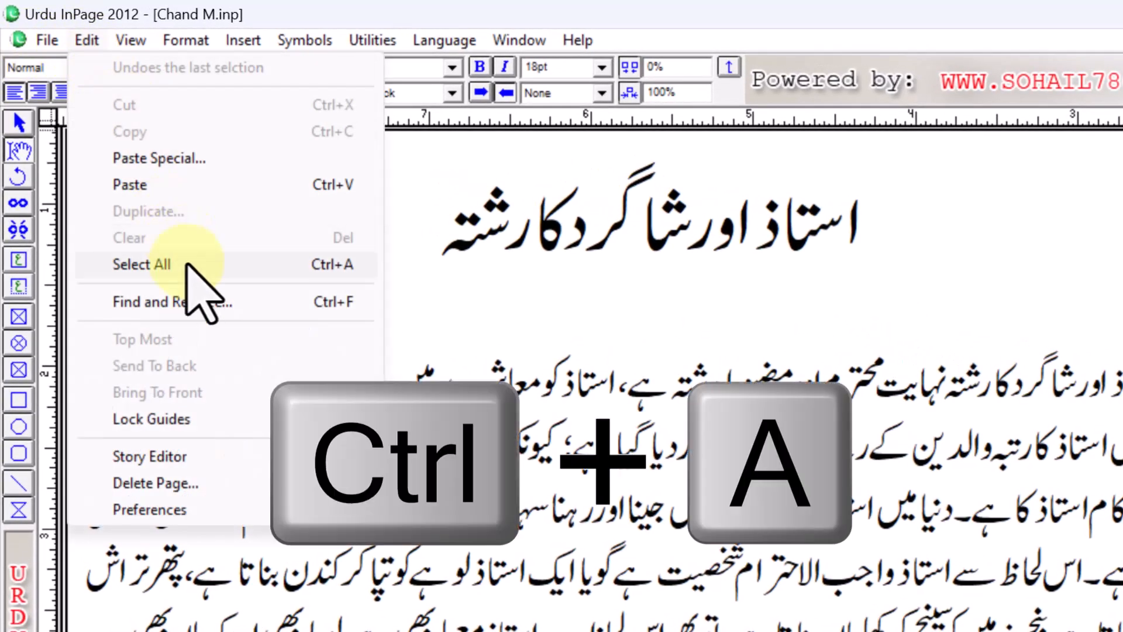
left_click(187, 264)
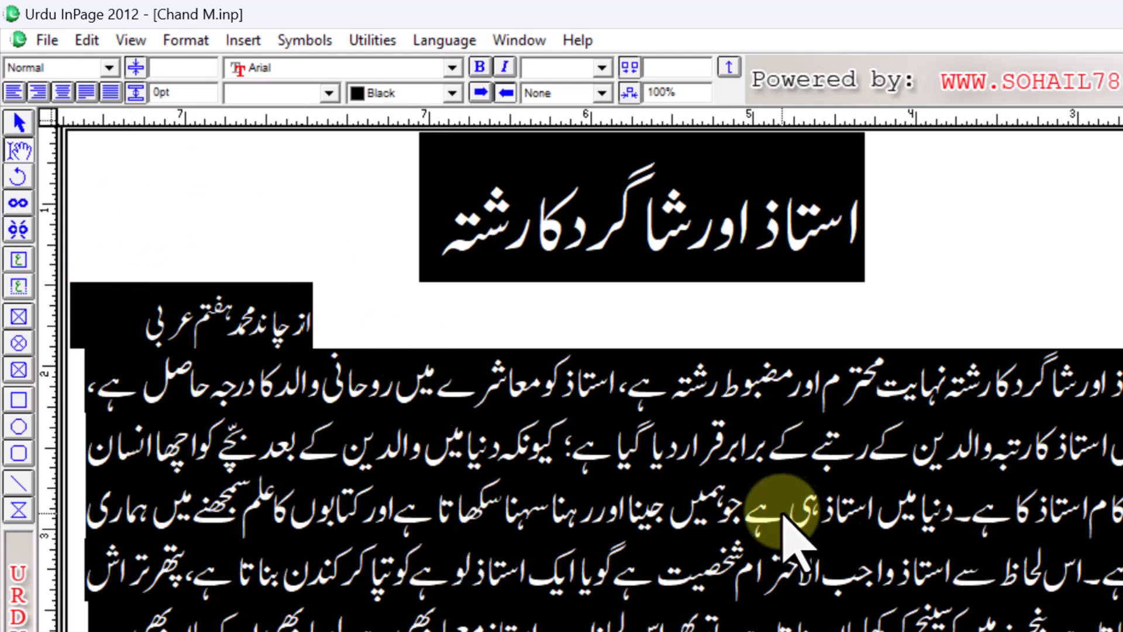
Replace the article's entire text with the letter م and undo the replacement.
key("ctrl+x")
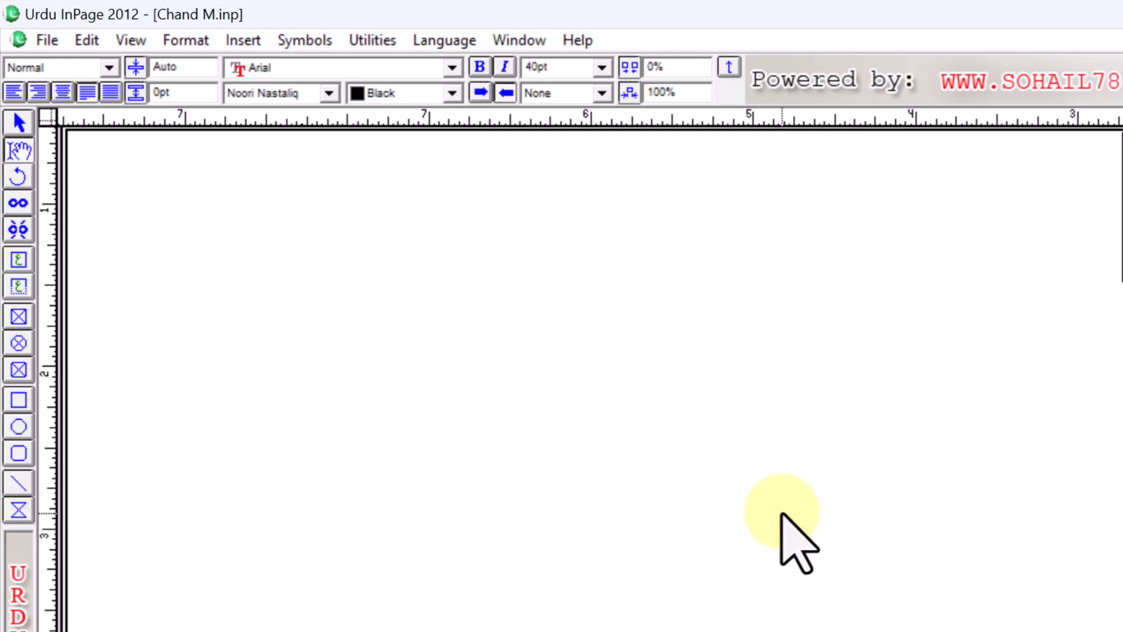
type("م")
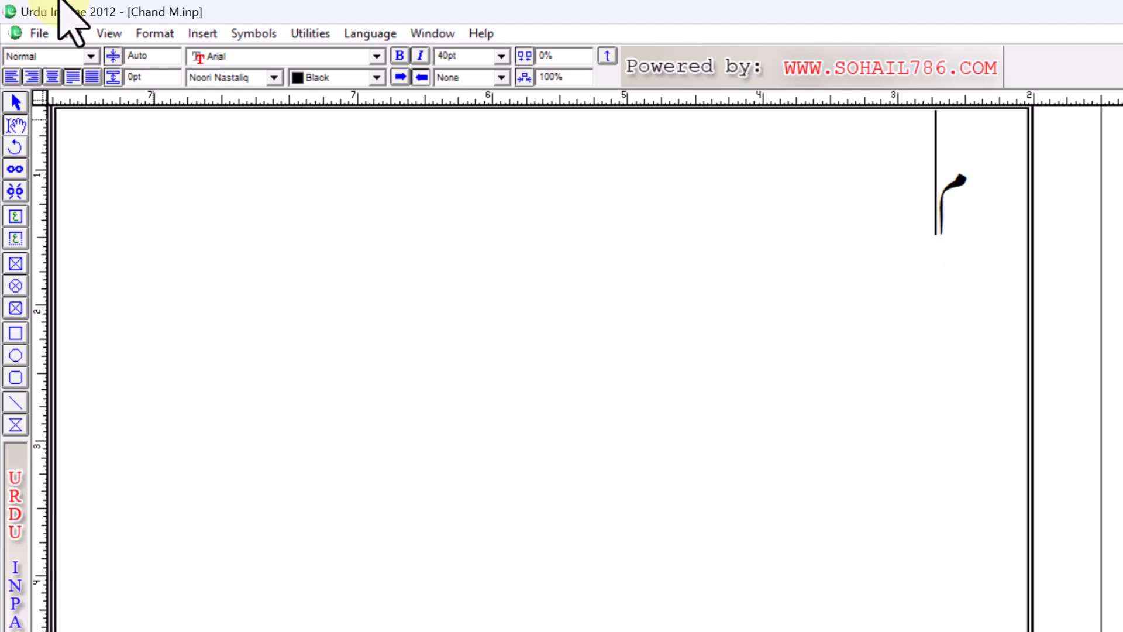
left_click(72, 33)
left_click(95, 56)
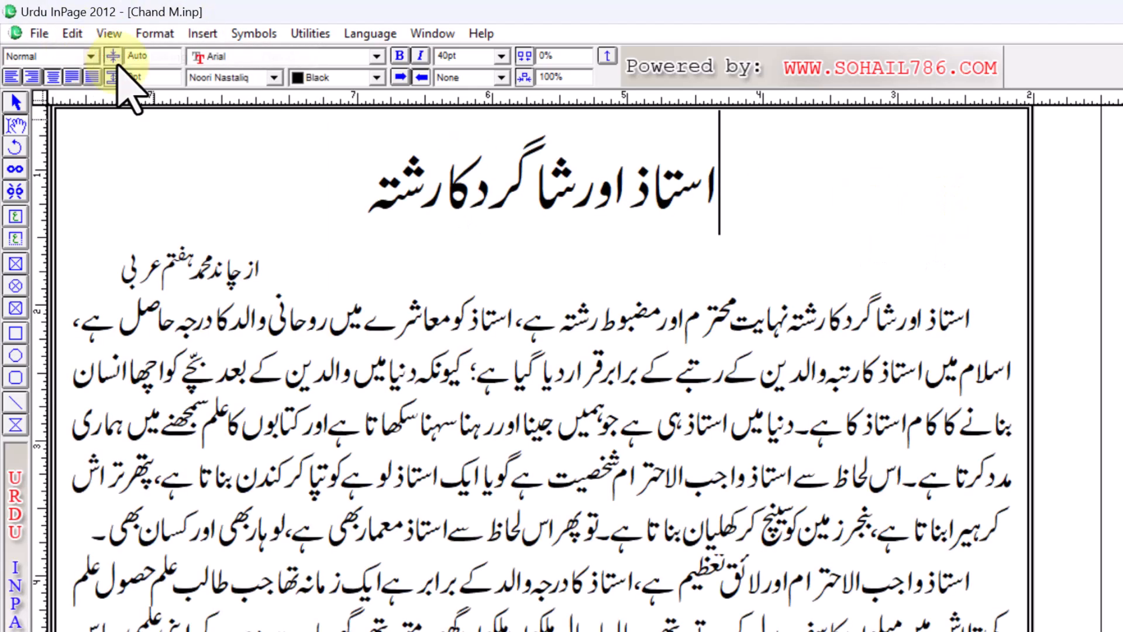
Replace the whole article with بک and try to undo the replacement.
key("ctrl+a")
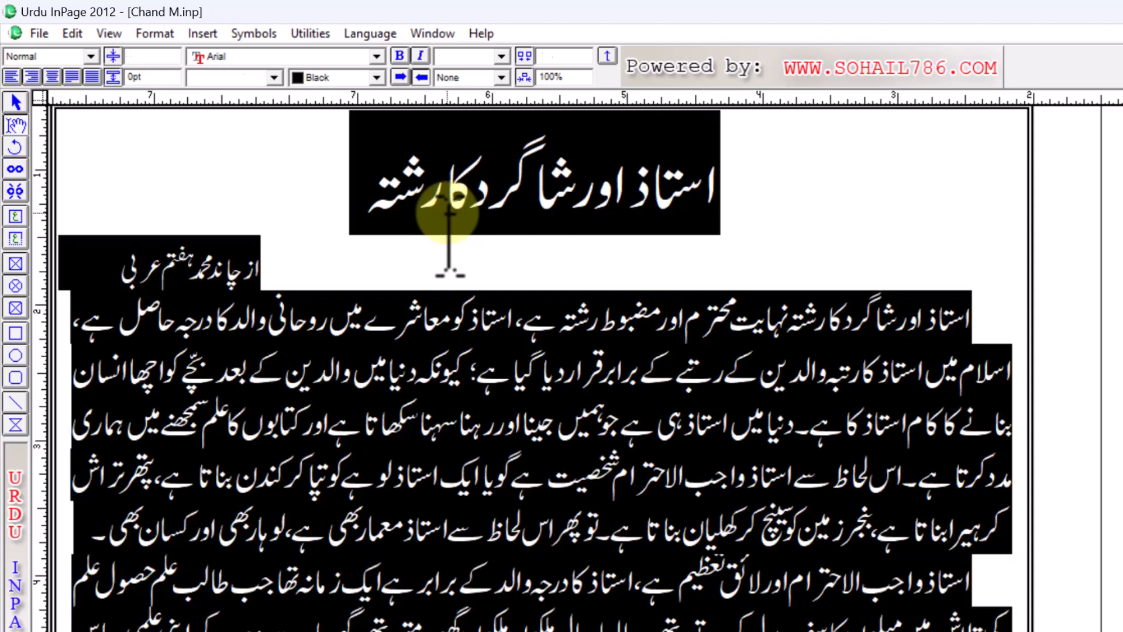
type("بک")
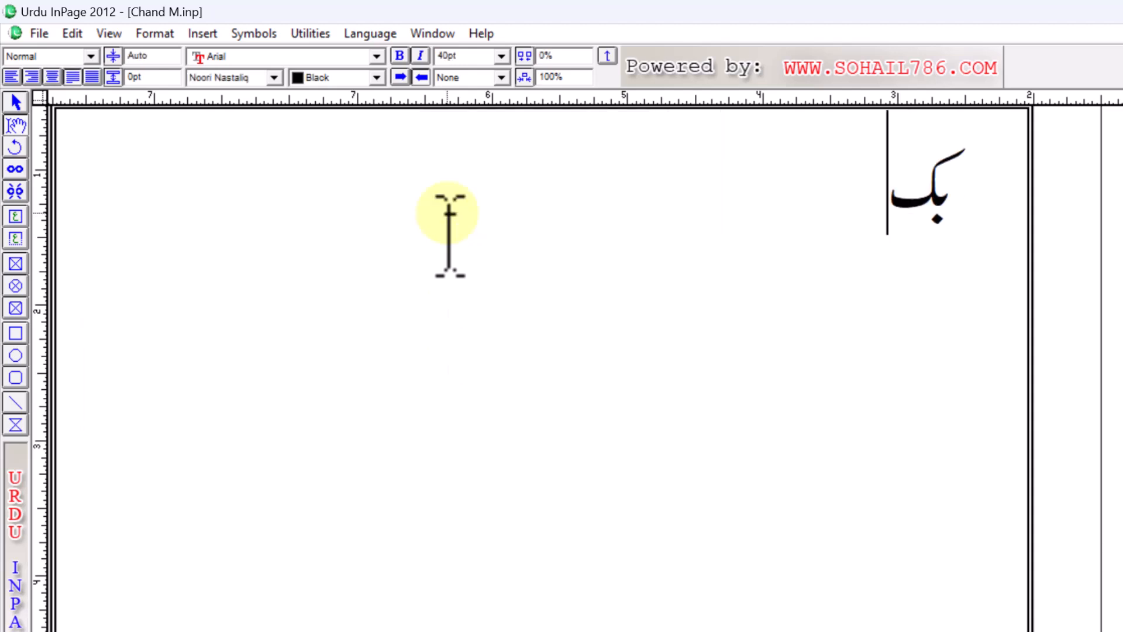
left_click(72, 33)
left_click(88, 56)
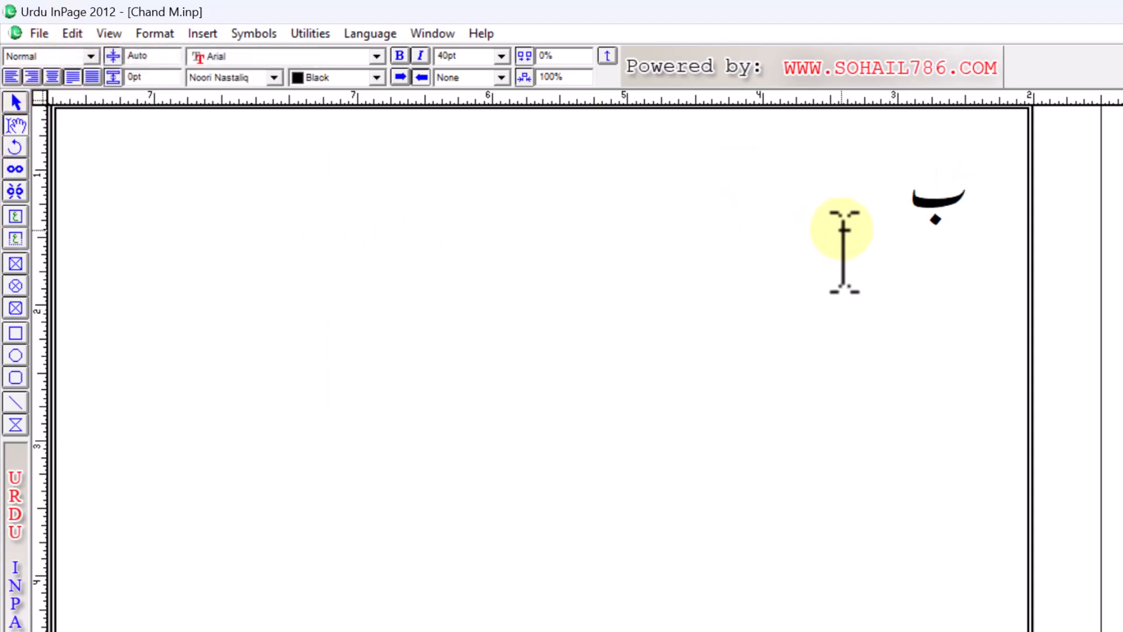
left_click(905, 257)
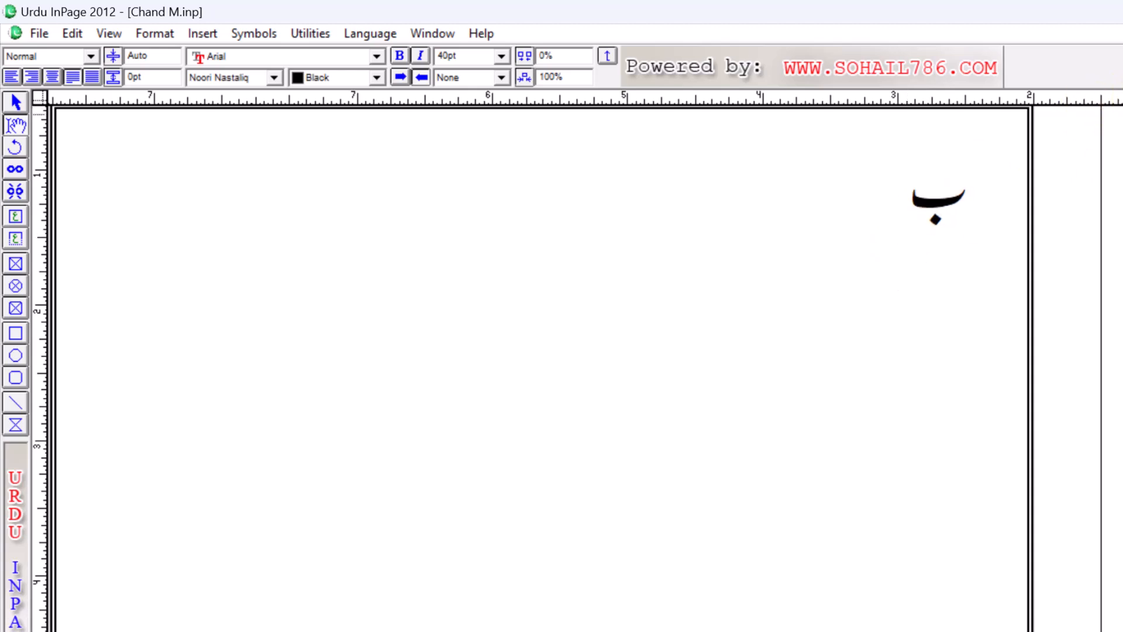
Close the article document without saving its changes and reopen it from the recent files.
key("alt+F4")
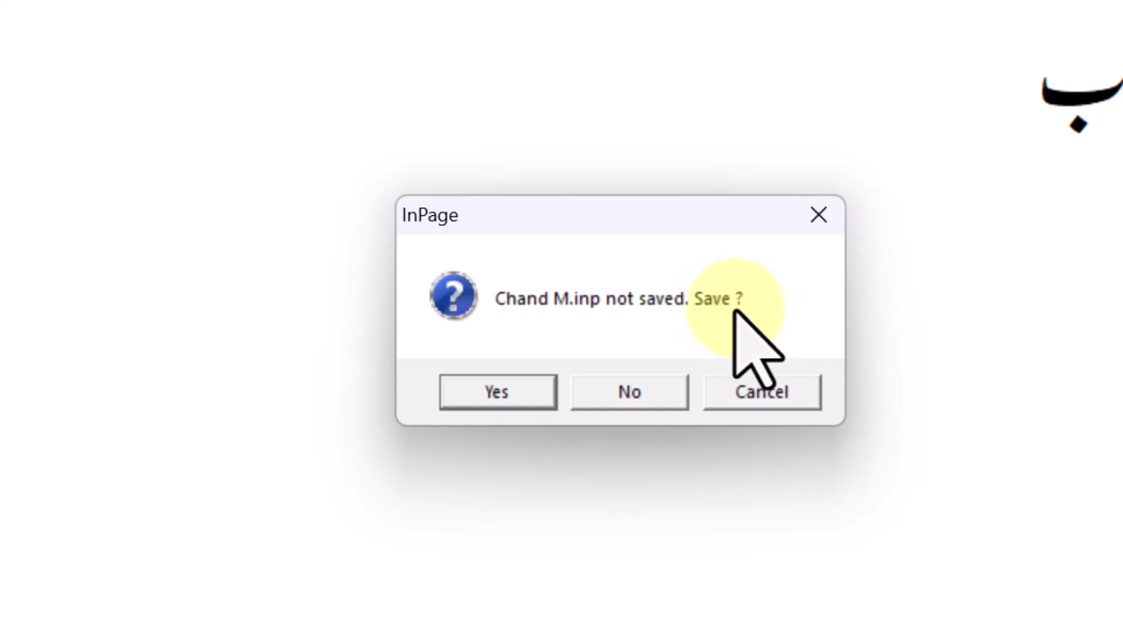
left_click(666, 396)
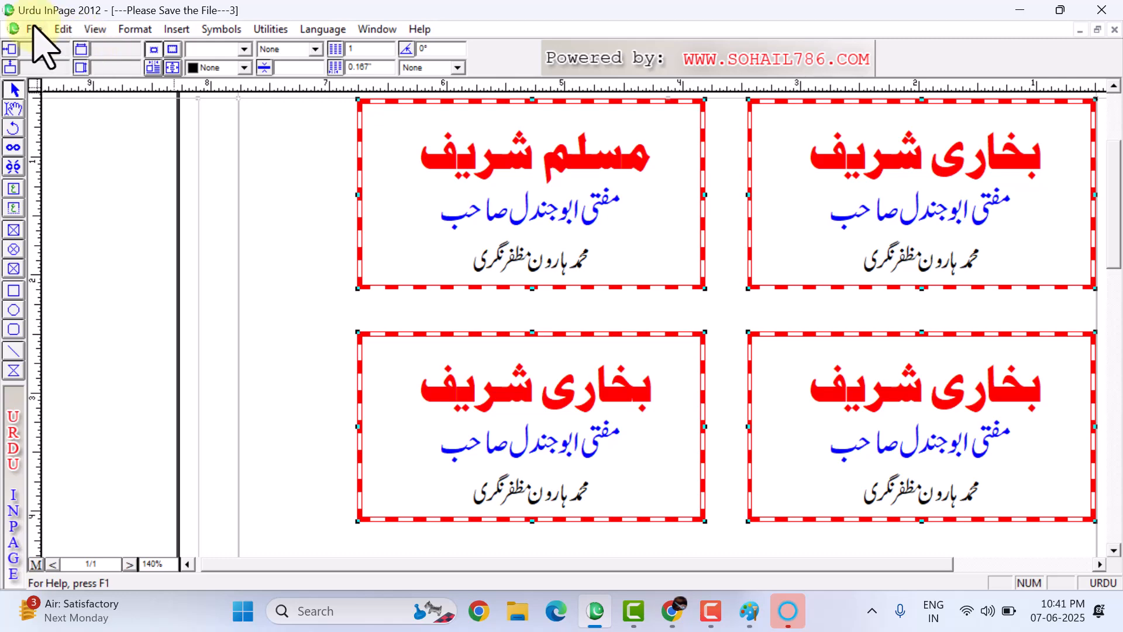
left_click(33, 28)
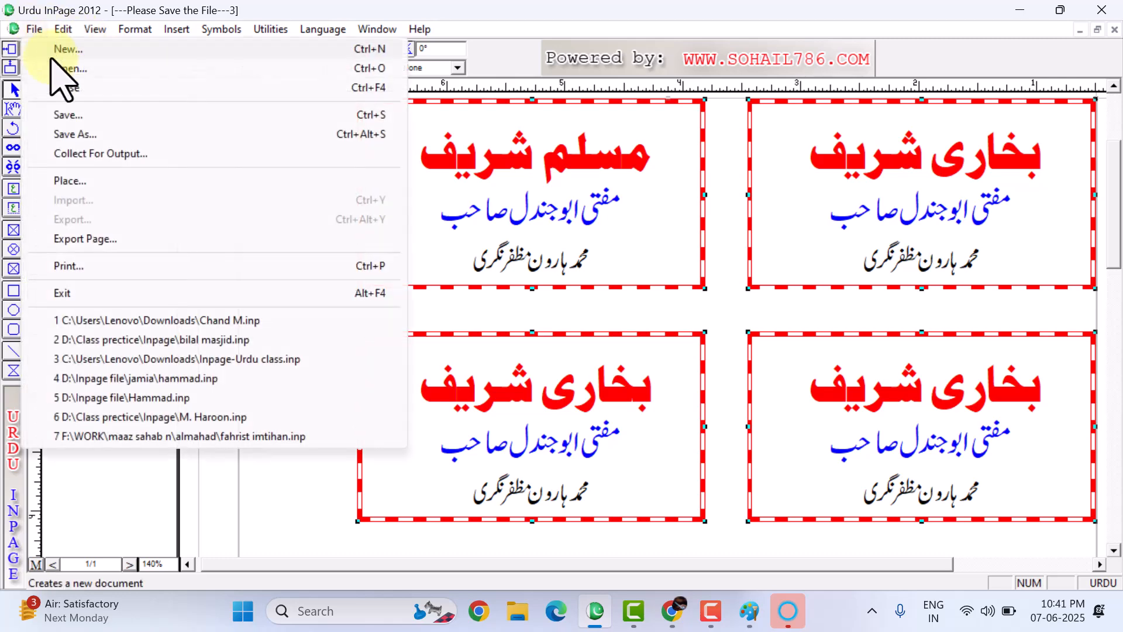
left_click(219, 323)
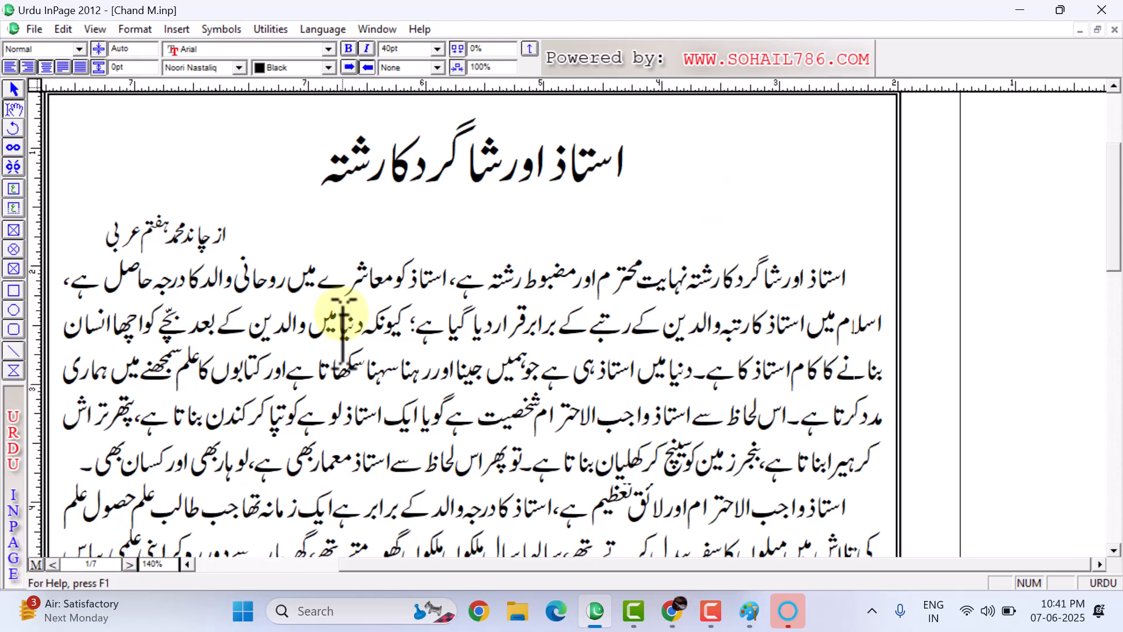
Review the editing commands available for the reopened article.
left_click(63, 29)
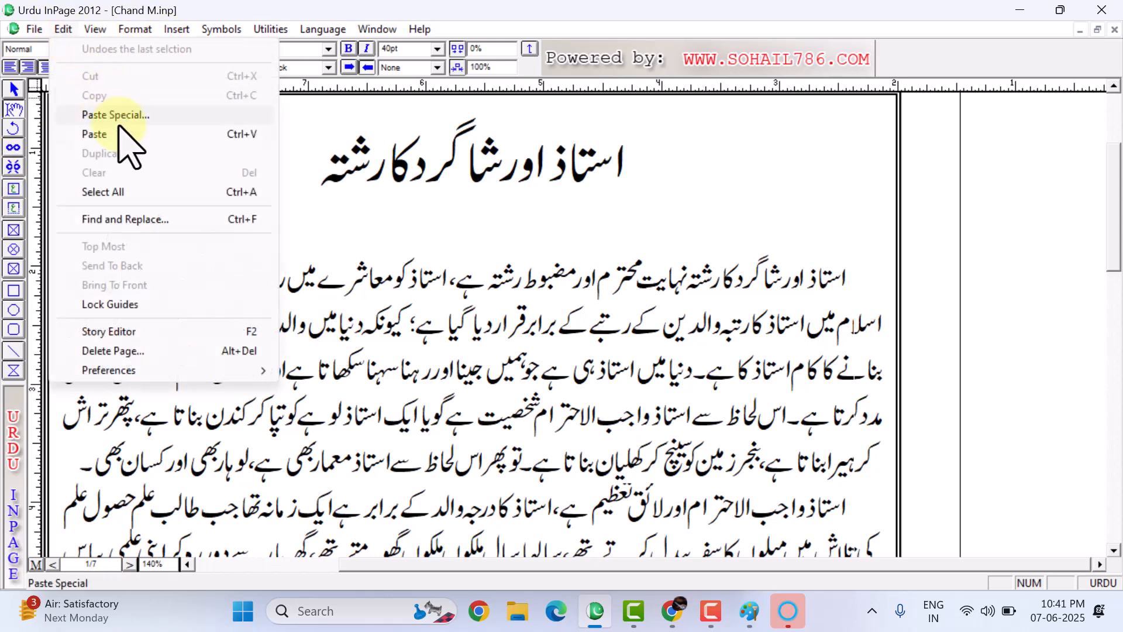